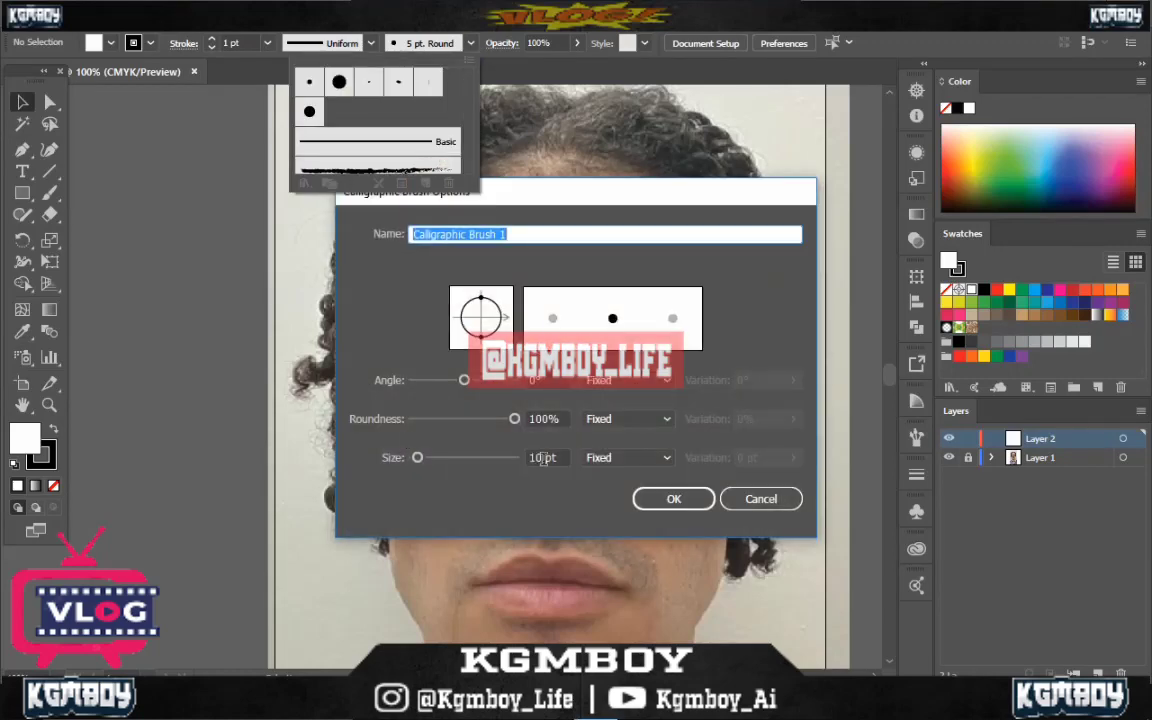
Confirm the calligraphic brush and trace the lip line, upper lip and lower lip outlines
key(Return)
click(49, 193)
scroll(575, 565, up, 2)
scroll(580, 560, down, 2)
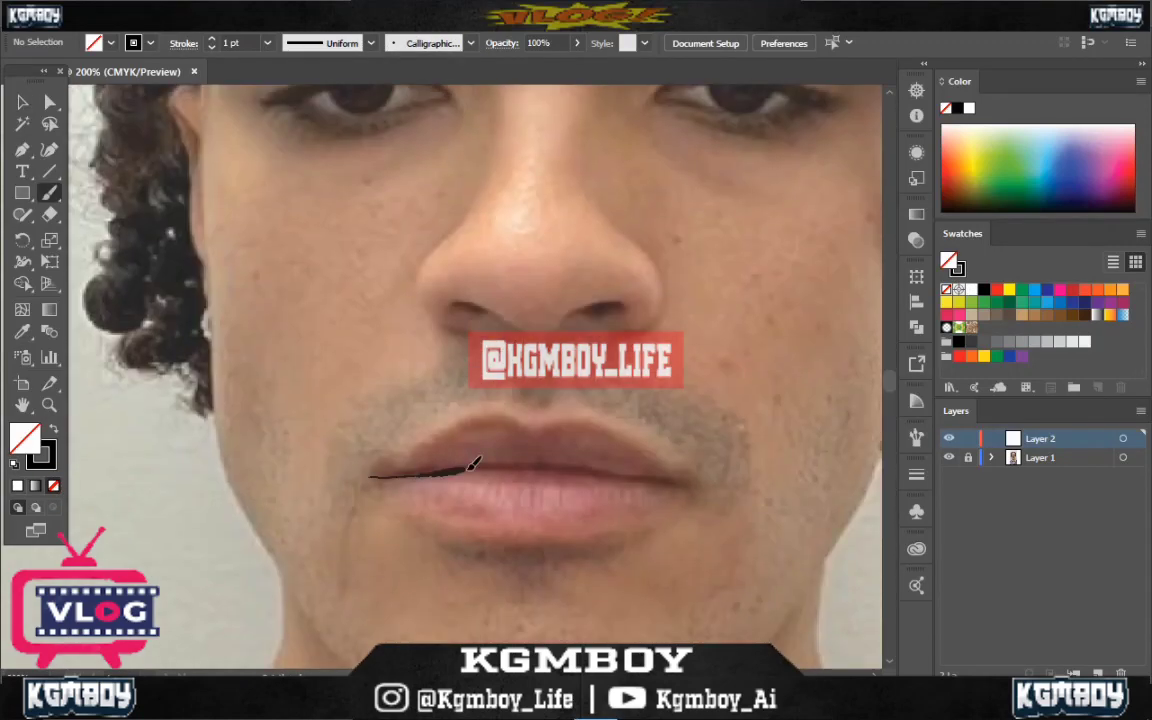
drag(375, 474, 684, 483)
mouse_move(376, 474)
mouse_down()
mouse_move(486, 412)
mouse_move(555, 421)
mouse_up()
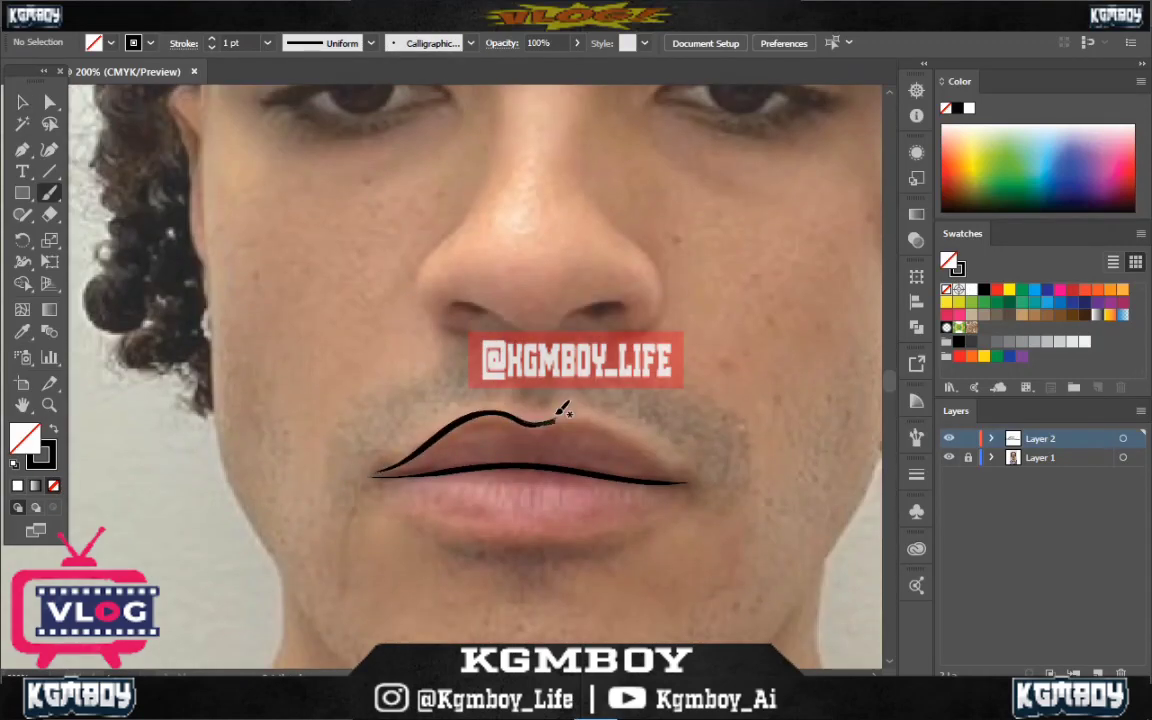
drag(627, 421, 682, 478)
mouse_move(391, 476)
mouse_down()
mouse_move(682, 480)
mouse_move(638, 478)
mouse_up()
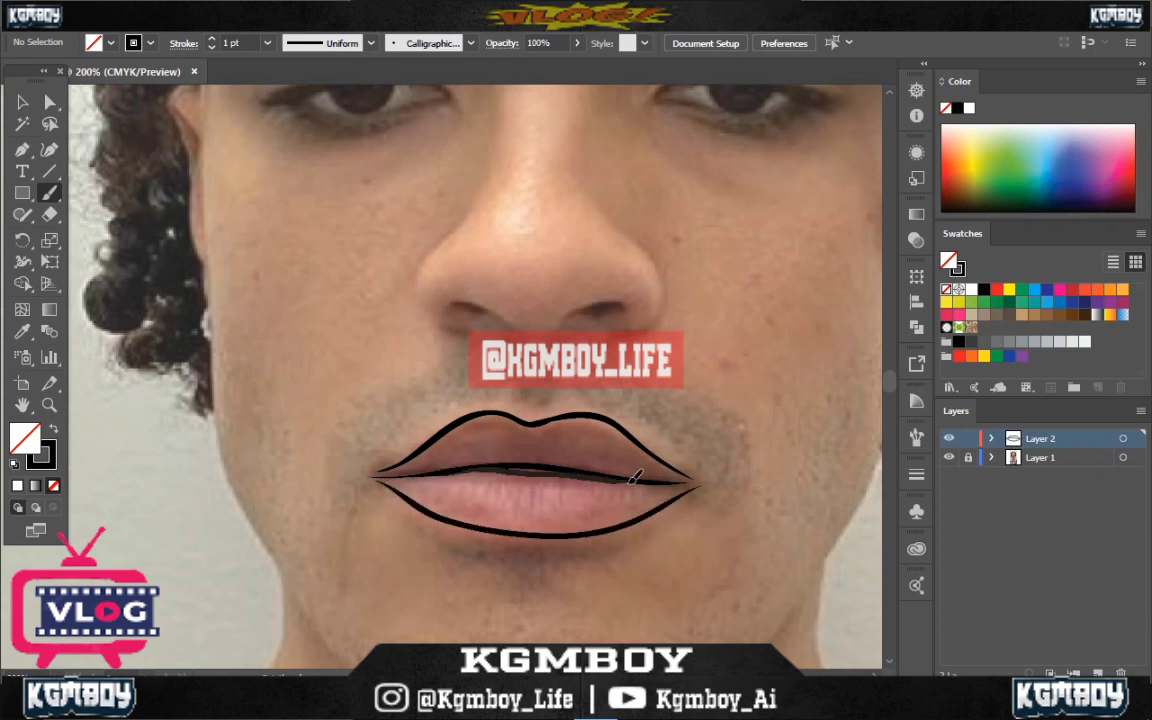
Trace the nose's lower edge, both sides and the right nostril with brush strokes
scroll(627, 413, up, 2)
scroll(627, 413, up, 1)
drag(447, 390, 565, 402)
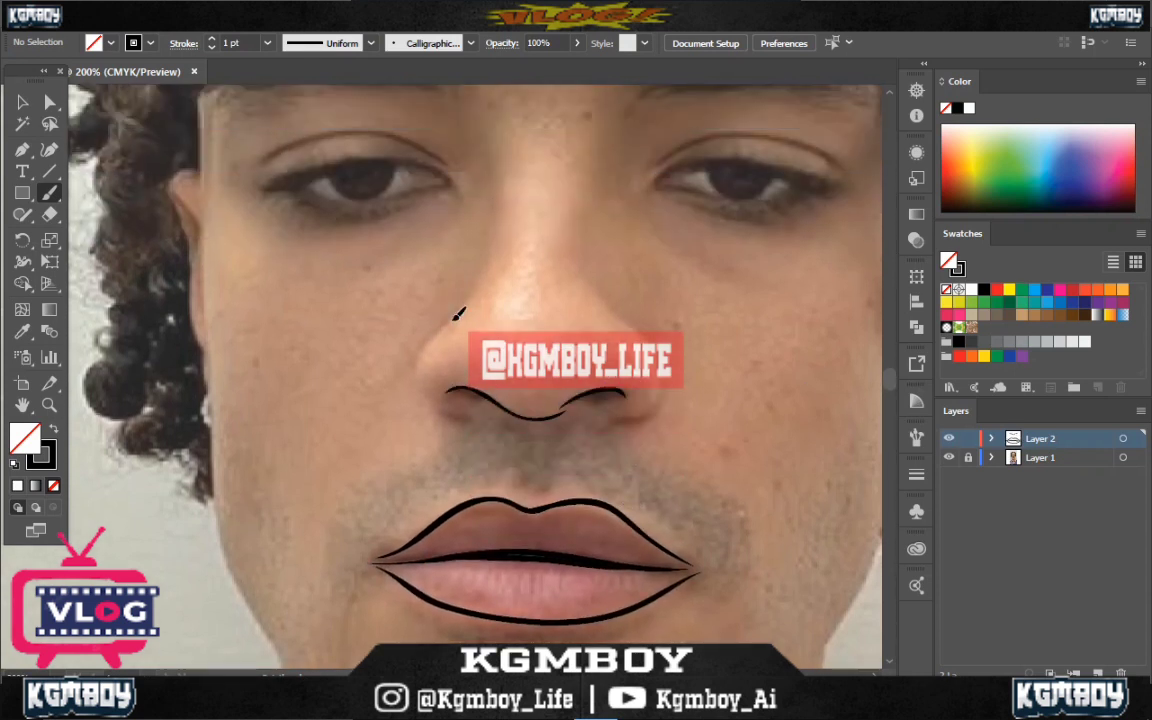
drag(460, 311, 468, 415)
key(ctrl+z)
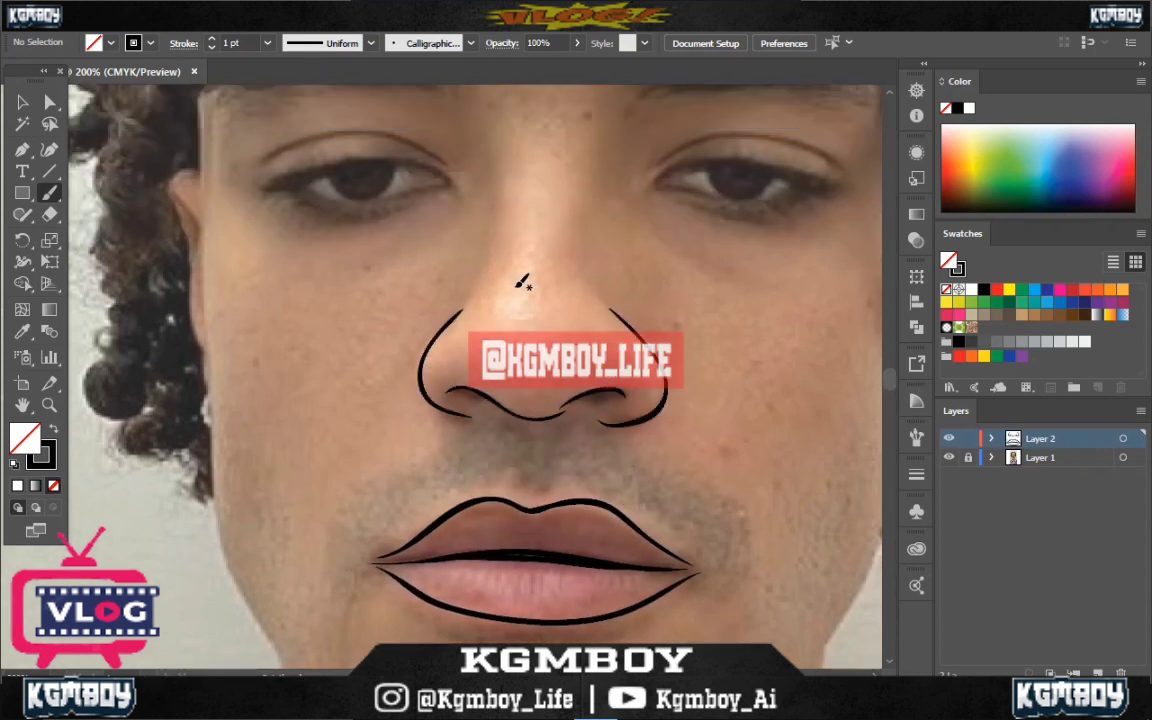
drag(597, 418, 655, 408)
drag(609, 306, 548, 426)
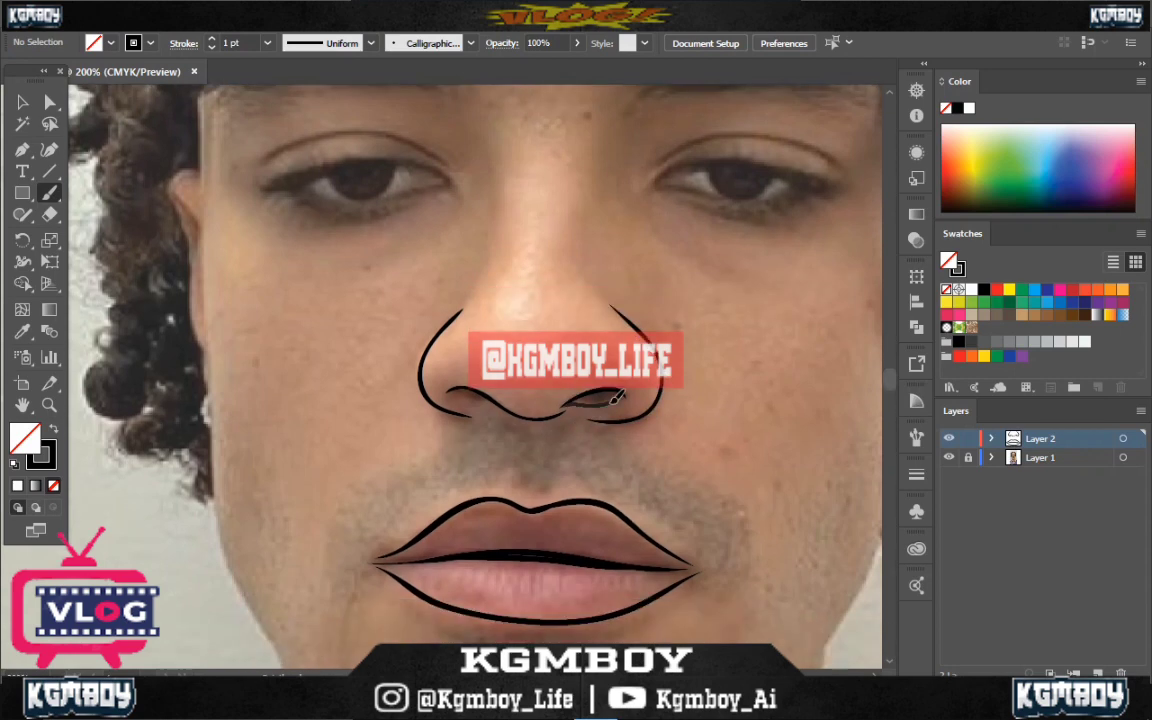
scroll(285, 318, up, 3)
Draw the left eye crease plus the right eye's upper lid and crease
drag(282, 300, 444, 272)
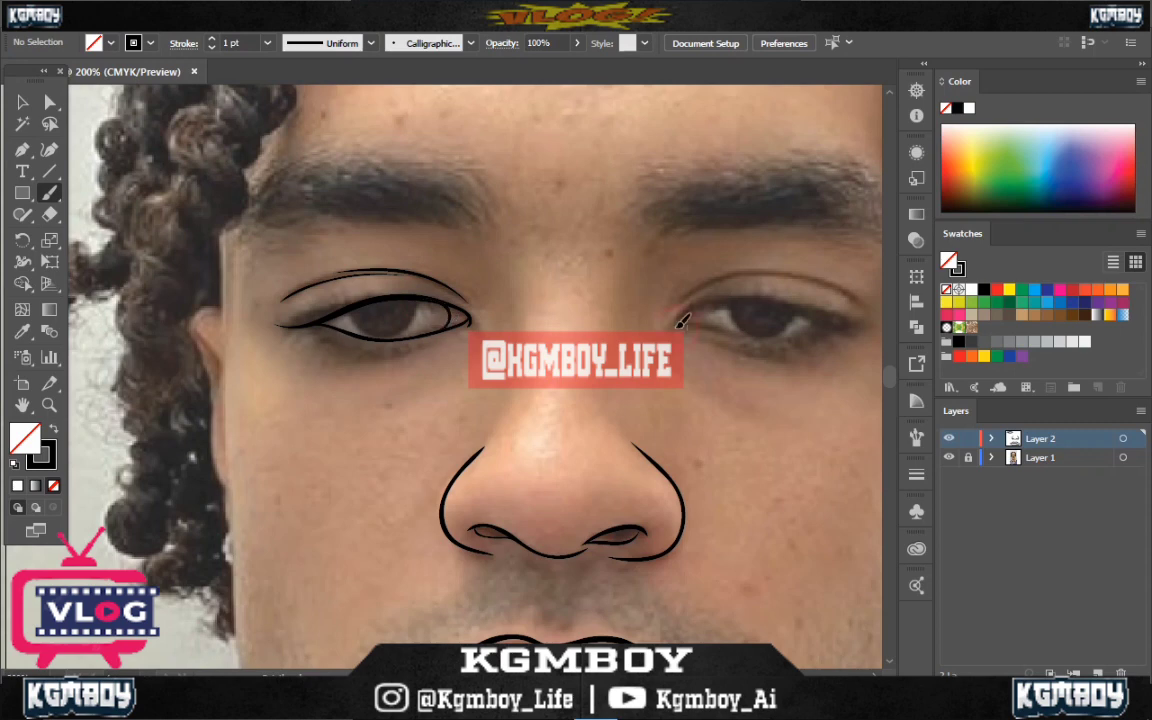
drag(683, 318, 870, 327)
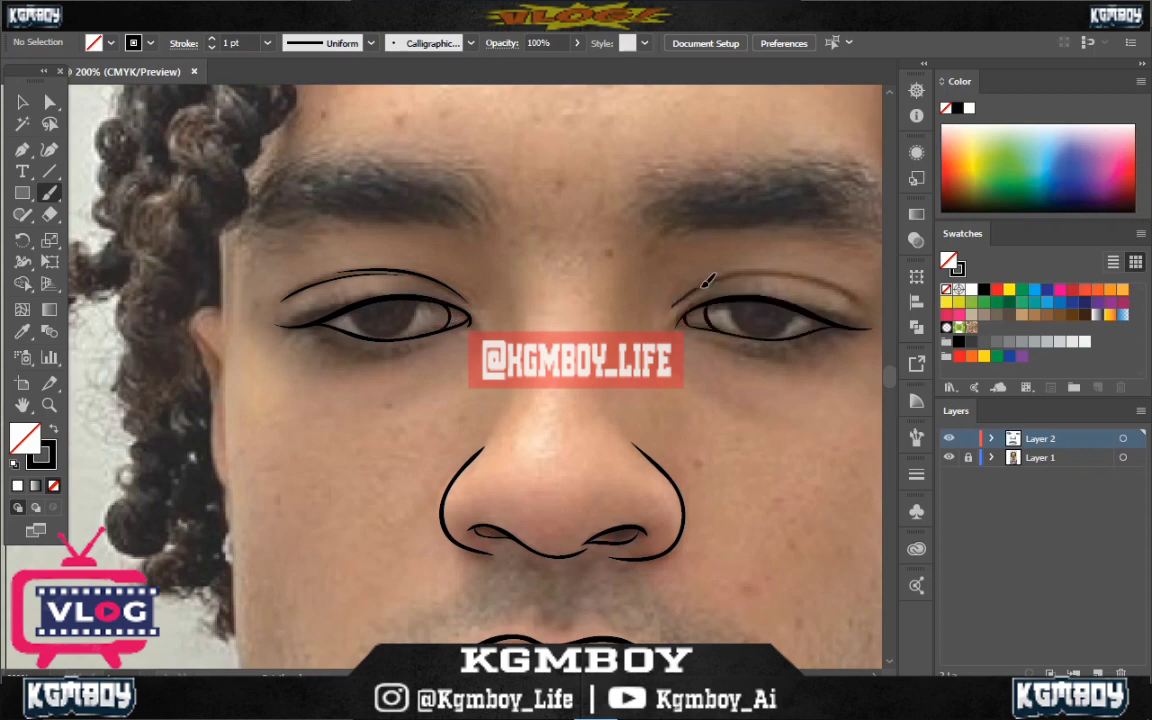
drag(706, 283, 820, 276)
Brush the right jaw line and the left cheek contour down to the chin
key(ctrl+minus)
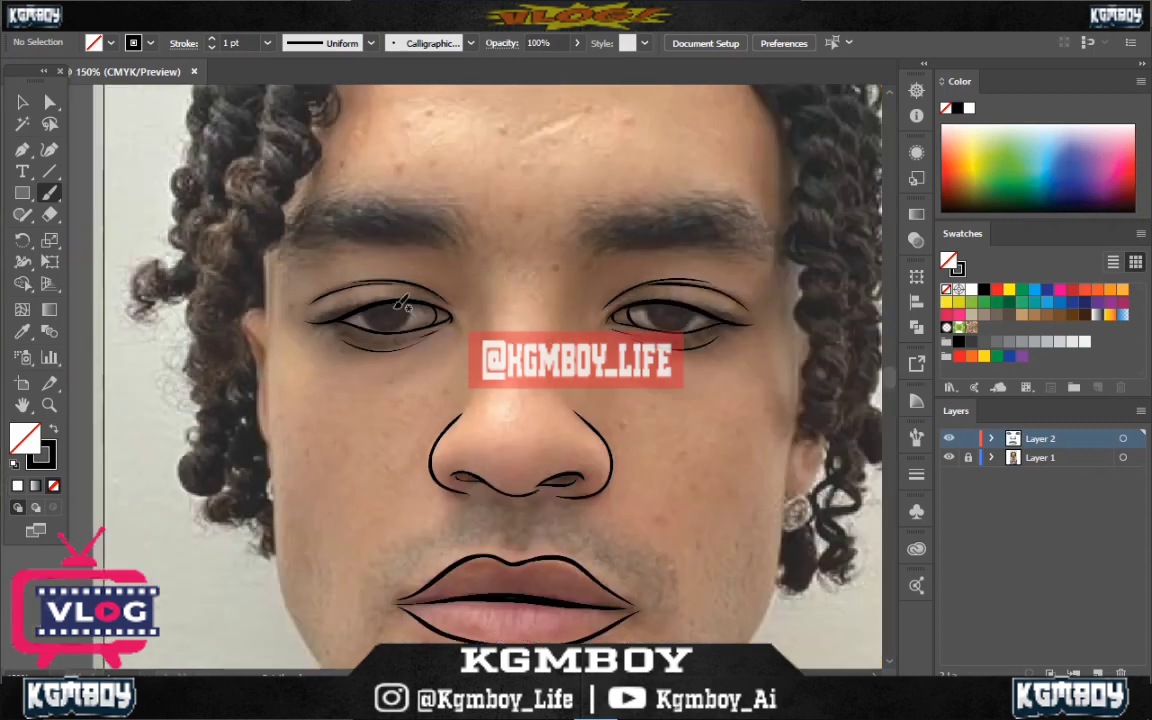
key(ctrl+minus)
drag(312, 215, 342, 545)
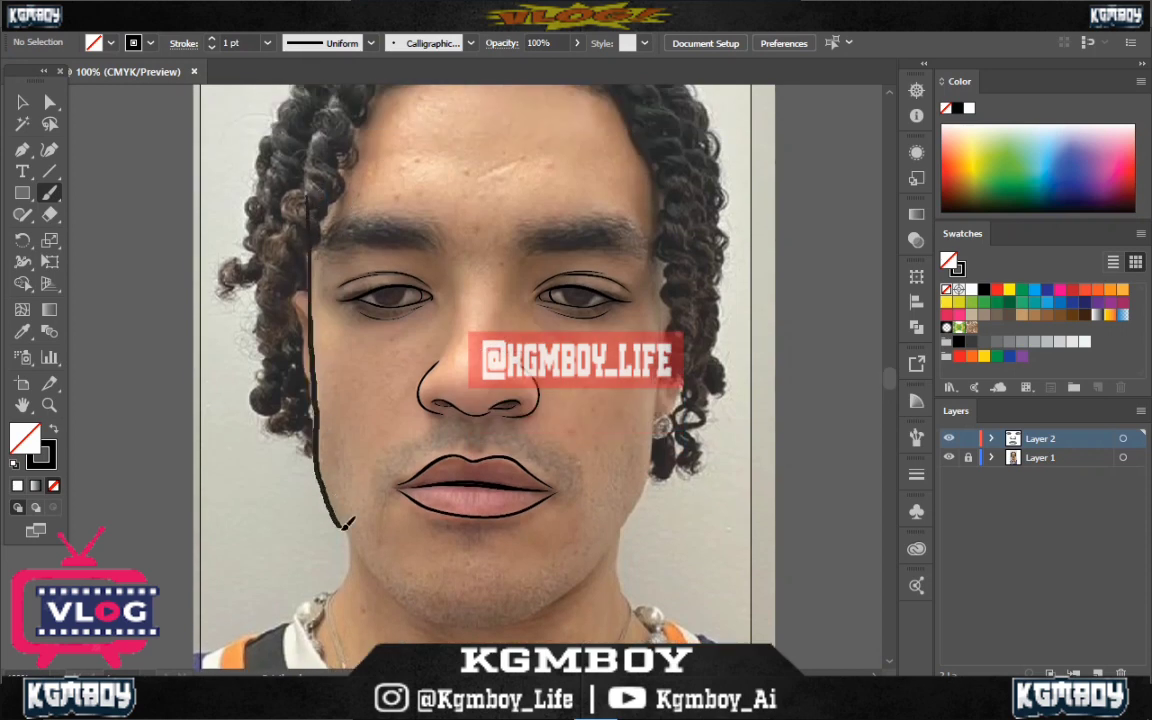
key(ctrl+z)
mouse_move(680, 240)
mouse_down()
mouse_move(522, 613)
mouse_move(425, 622)
mouse_up()
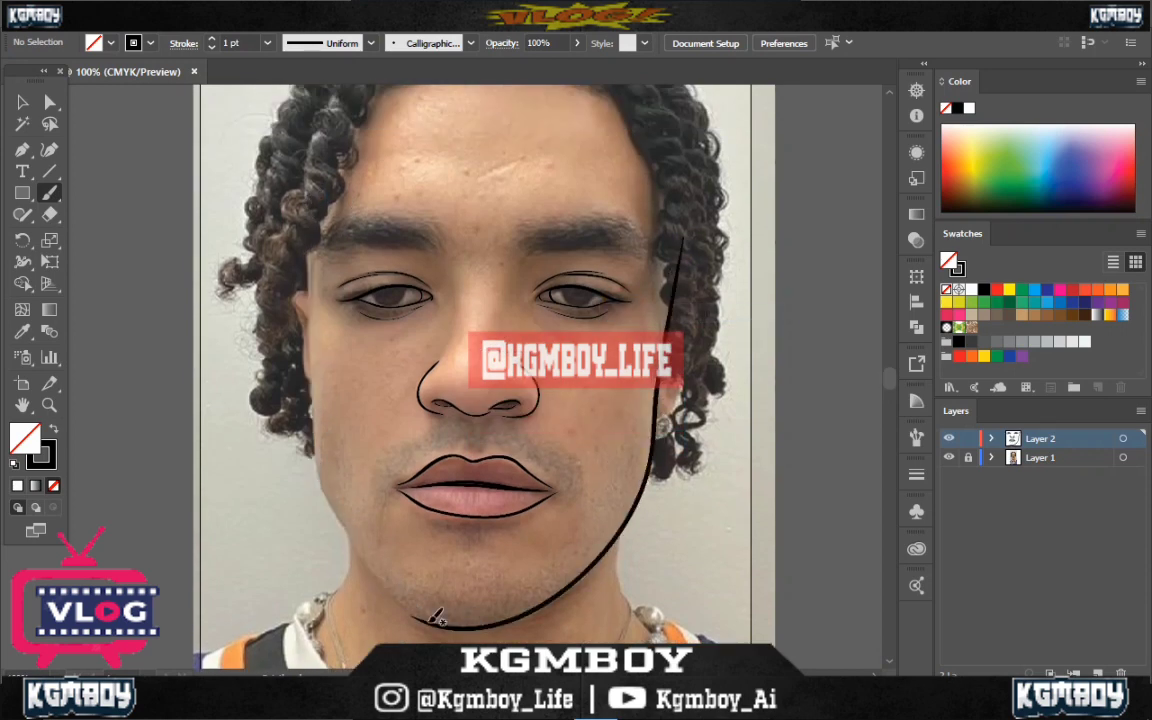
mouse_move(313, 250)
mouse_down()
mouse_move(320, 410)
mouse_move(440, 565)
mouse_up()
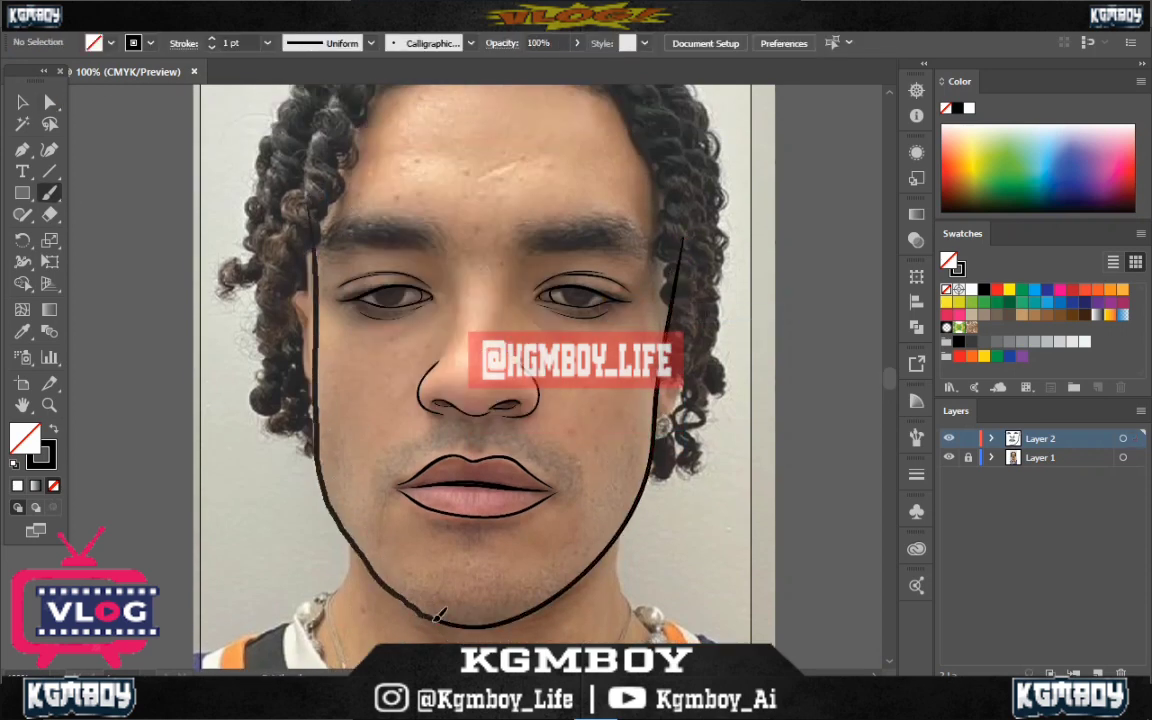
Deselect the face outline and brush the left ear's outline and inner curve
key(a)
click(200, 277)
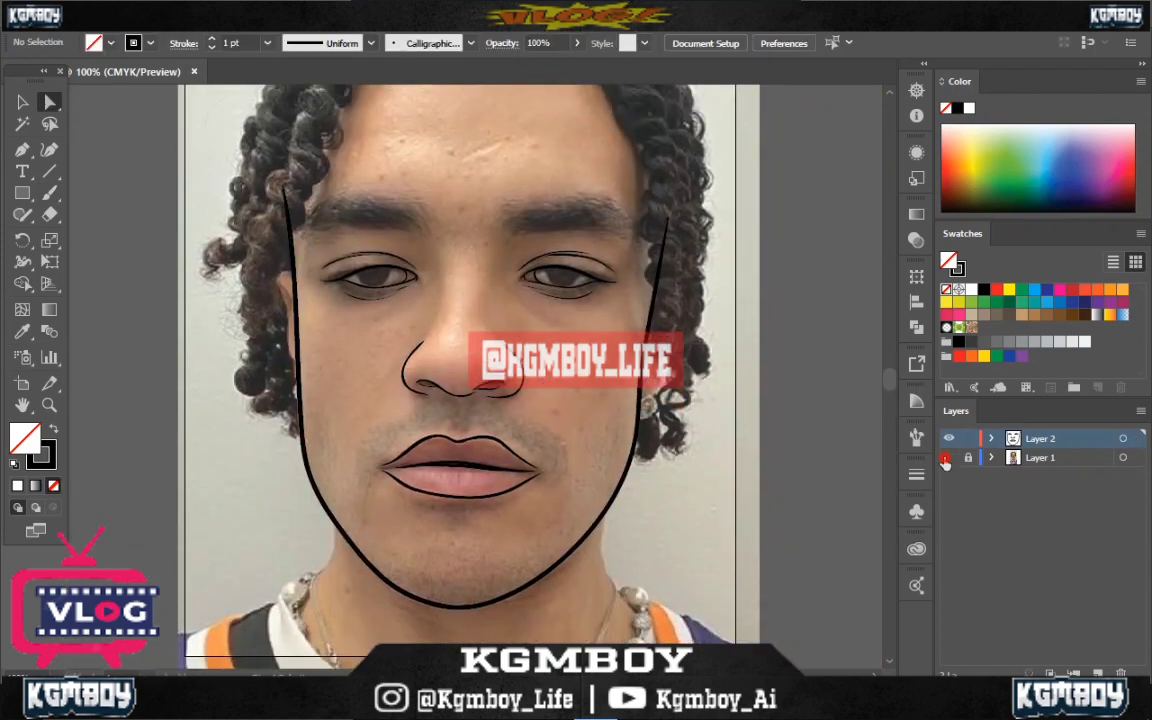
scroll(527, 566, up, 5)
scroll(296, 287, down, 5)
key(b)
scroll(296, 287, up, 3)
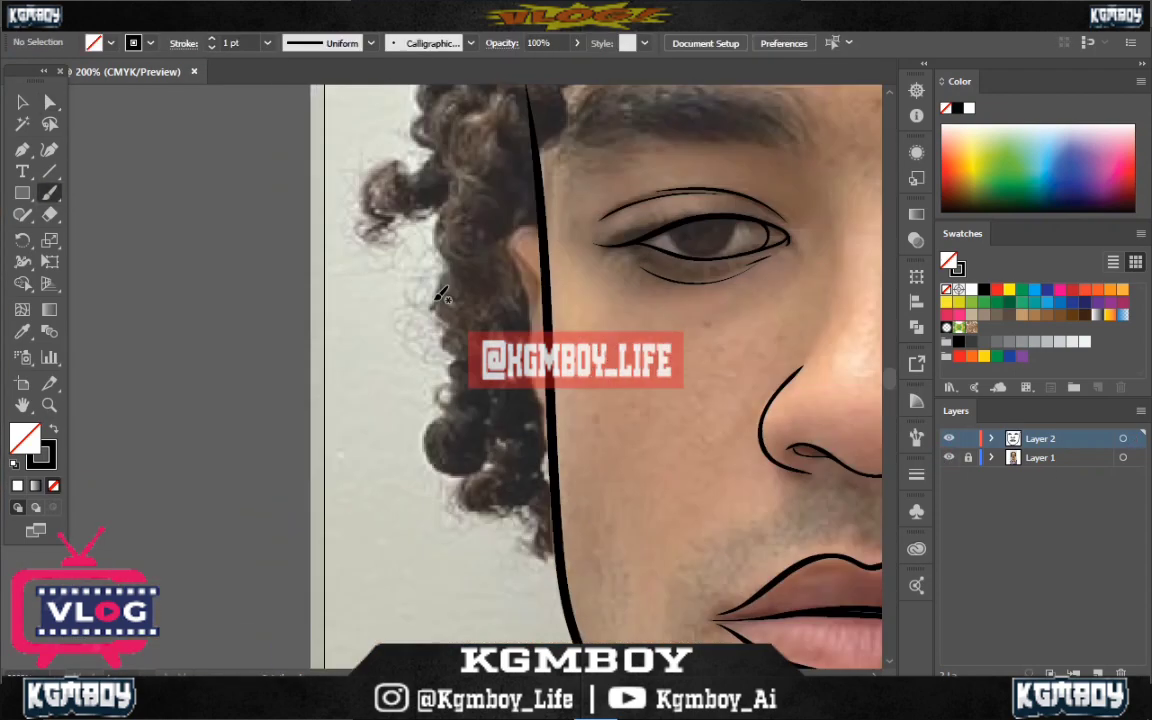
drag(537, 182, 545, 275)
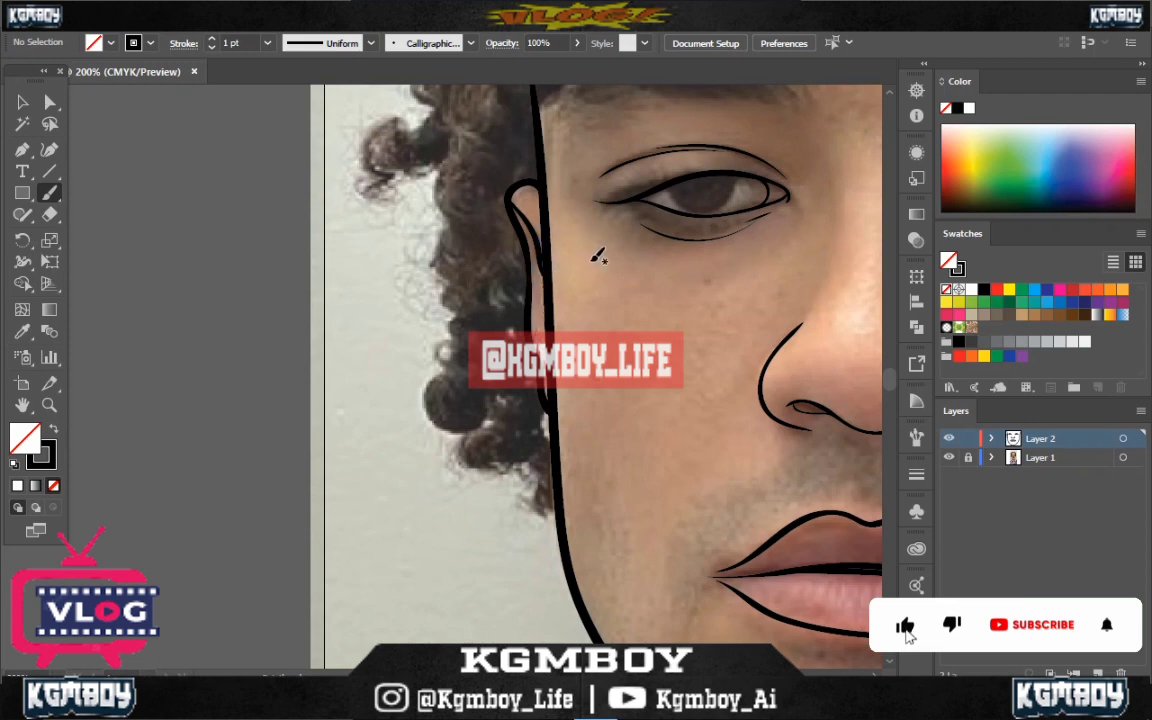
drag(515, 195, 556, 290)
Adjust the view and swap to a black fill with no stroke
scroll(340, 300, up, 2)
scroll(340, 300, up, 5)
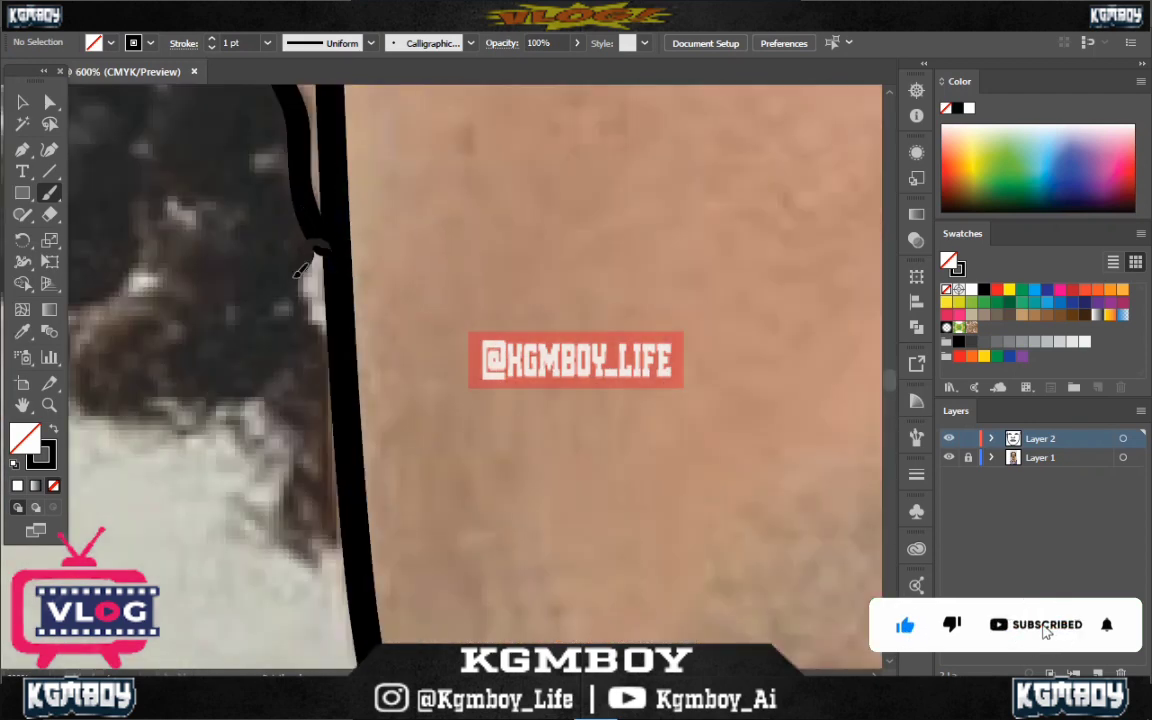
scroll(398, 254, down, 6)
scroll(398, 254, up, 4)
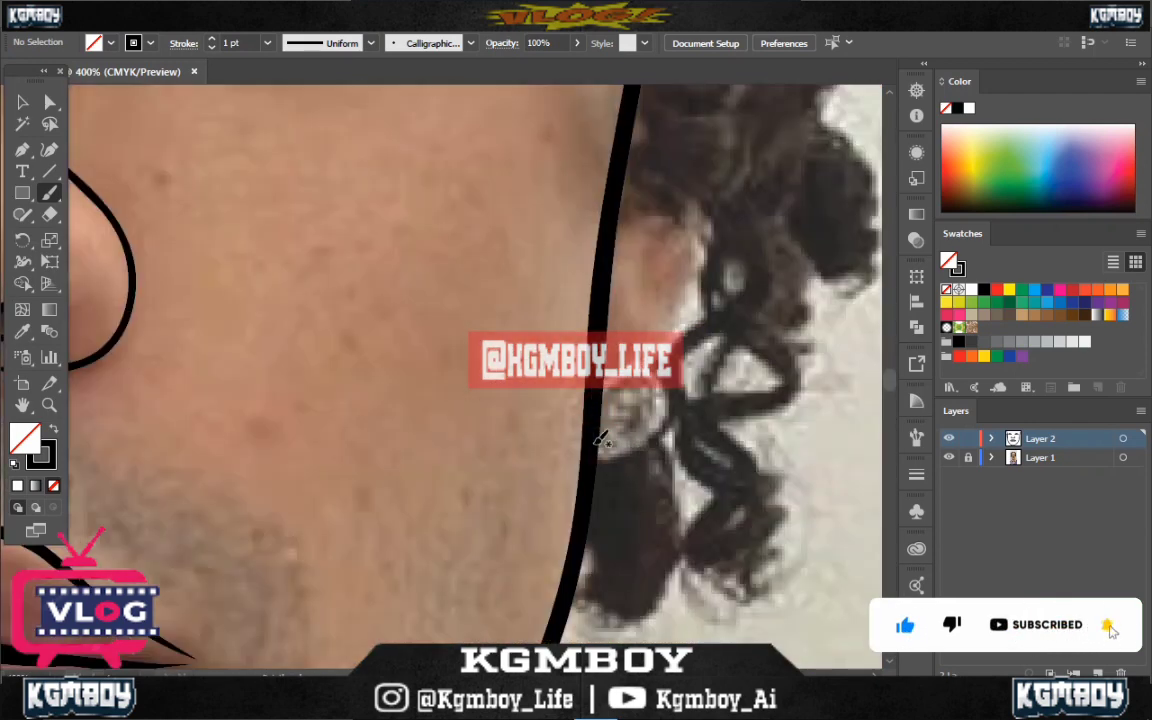
scroll(604, 330, down, 1)
scroll(604, 328, down, 1)
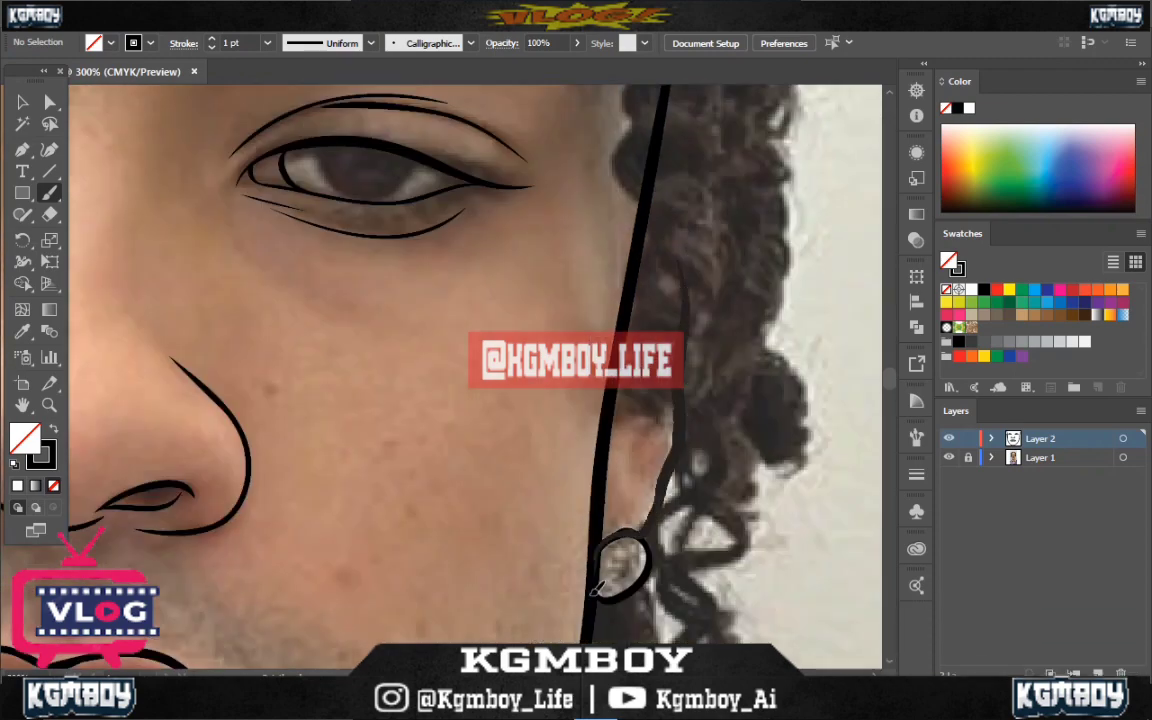
scroll(560, 480, down, 2)
scroll(176, 258, up, 1)
key(shift+x)
Fill the left-side hair locks with black pencil-drawn shapes
key(n)
scroll(514, 249, up, 2)
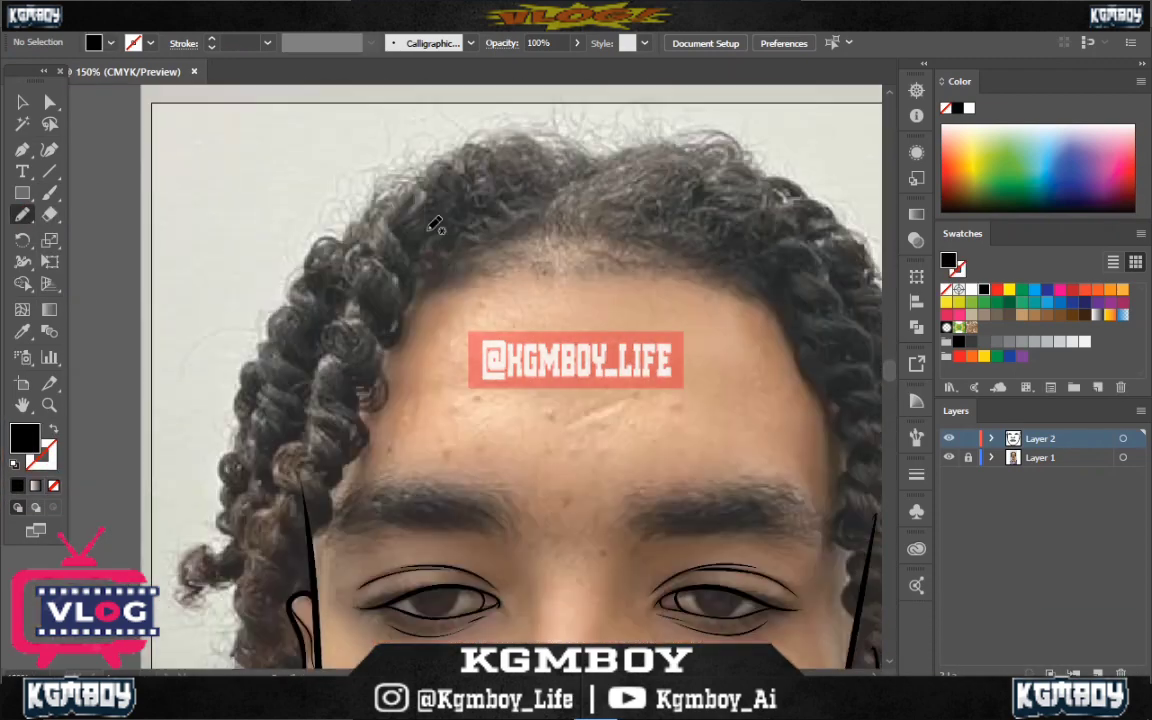
scroll(207, 222, down, 1)
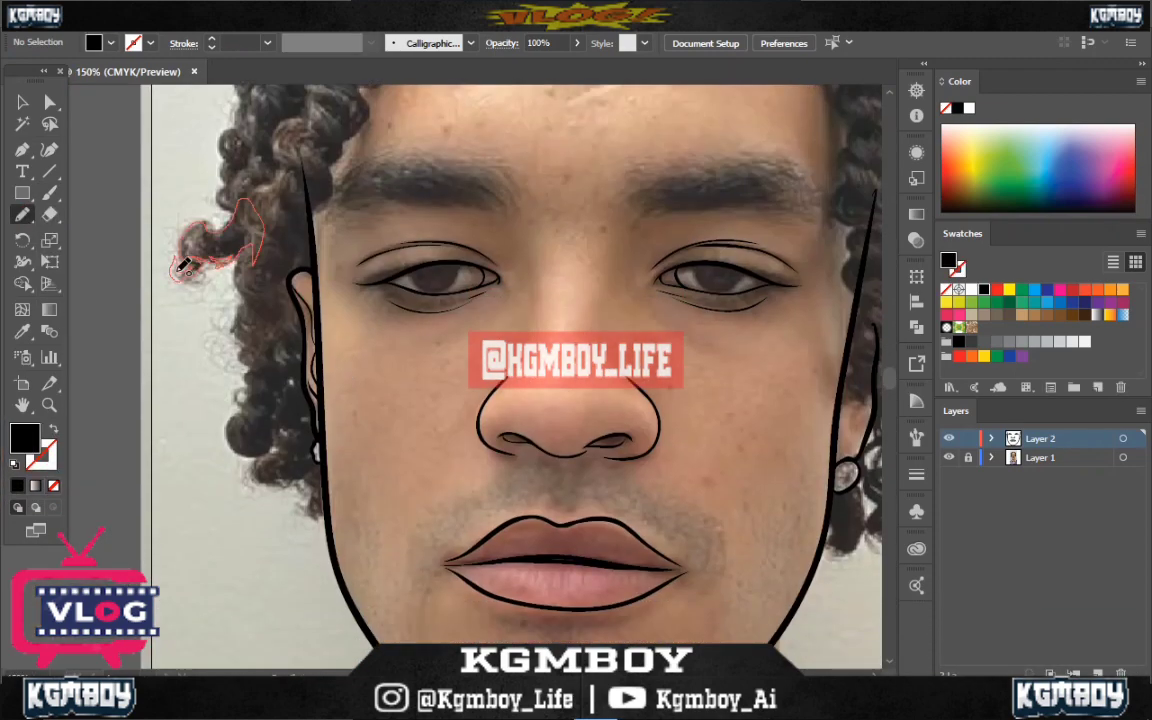
drag(183, 265, 240, 212)
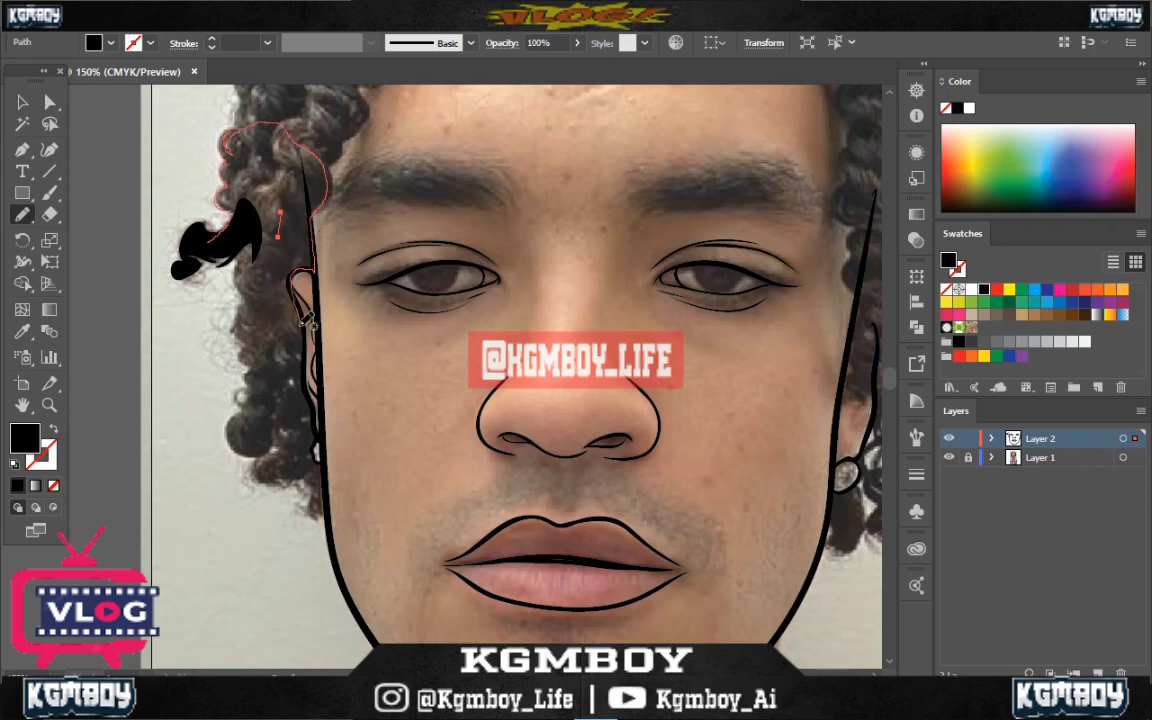
drag(307, 320, 240, 215)
drag(225, 160, 230, 290)
drag(332, 102, 432, 252)
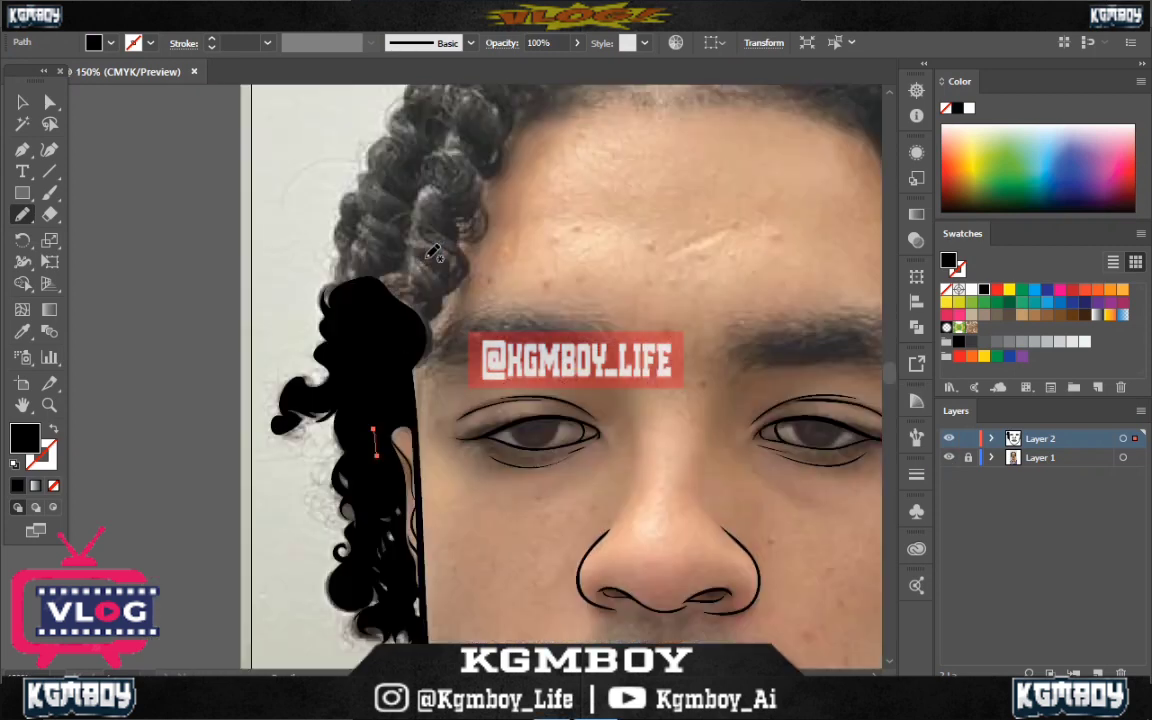
scroll(432, 252, up, 3)
mouse_move(325, 440)
mouse_down()
mouse_move(345, 380)
mouse_move(335, 445)
mouse_up()
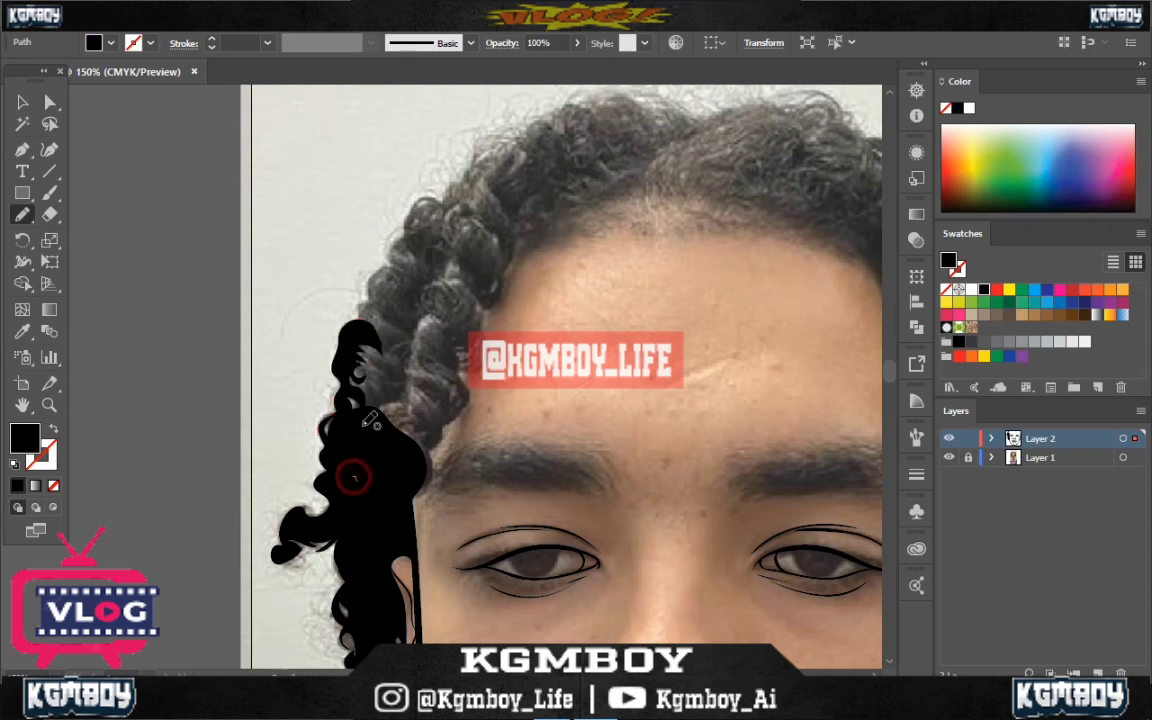
Extend black shapes up the curls along the left hairline and around the top curl
drag(355, 345, 365, 368)
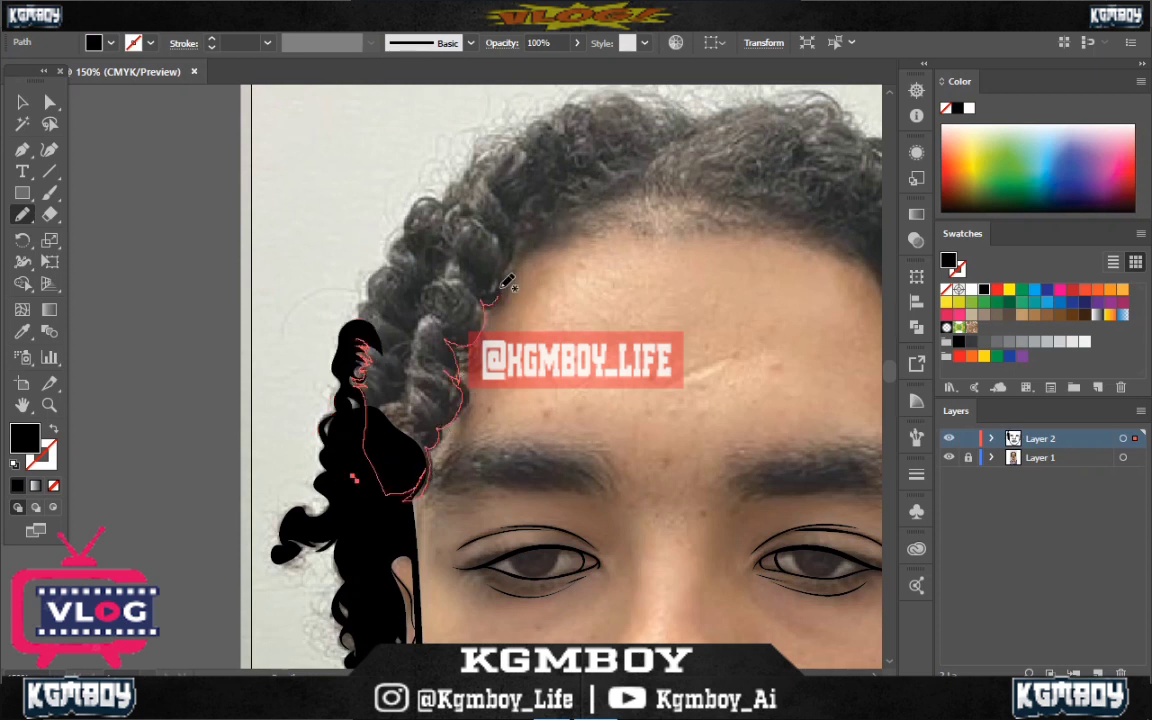
mouse_move(406, 281)
mouse_down()
mouse_move(363, 323)
mouse_move(406, 234)
mouse_move(435, 230)
mouse_up()
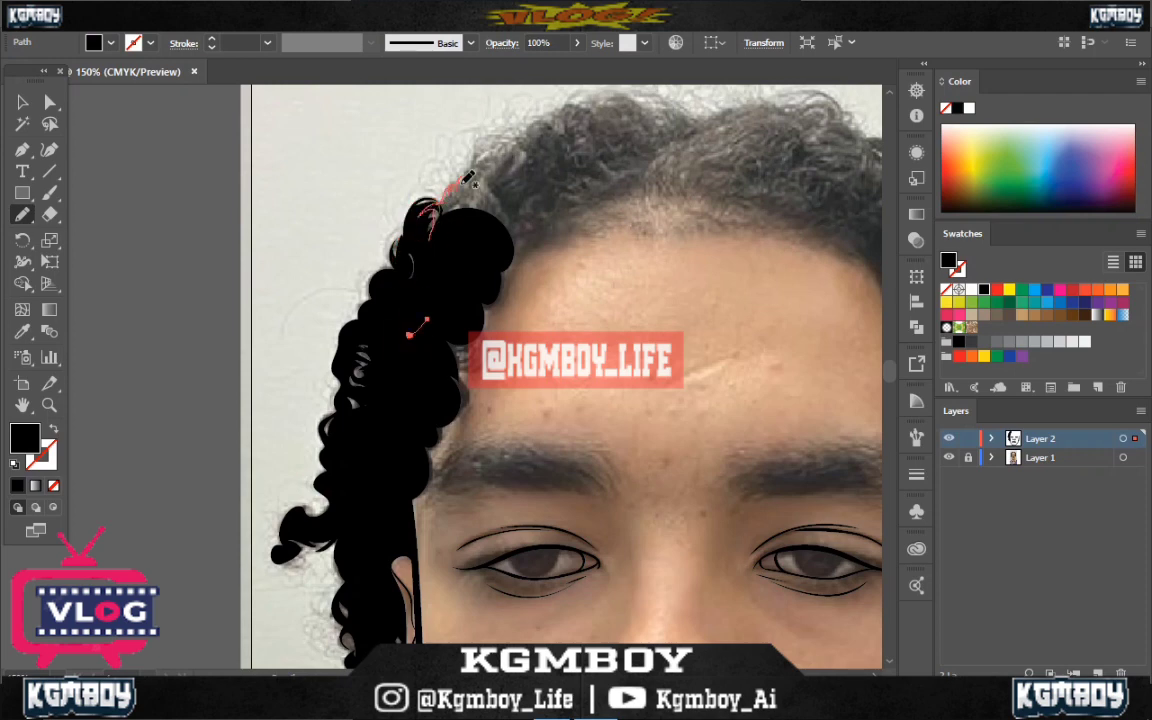
drag(470, 178, 455, 255)
scroll(386, 211, down, 2)
scroll(360, 228, up, 2)
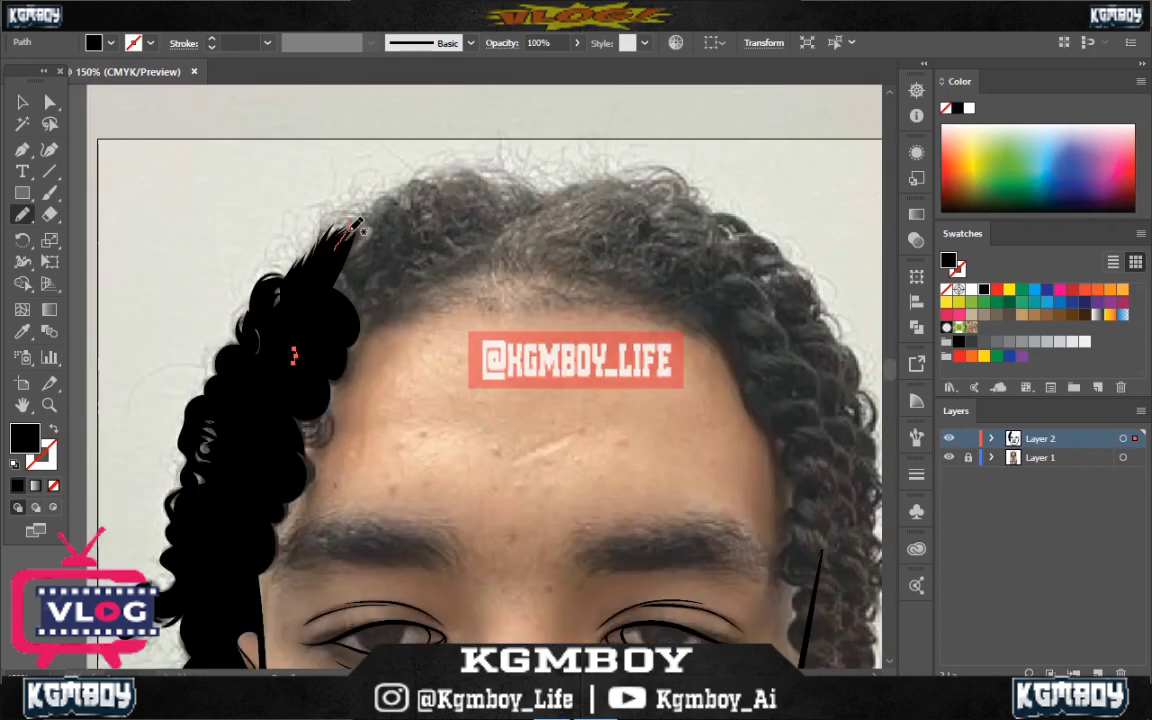
drag(415, 305, 470, 247)
scroll(450, 290, up, 2)
drag(490, 318, 470, 330)
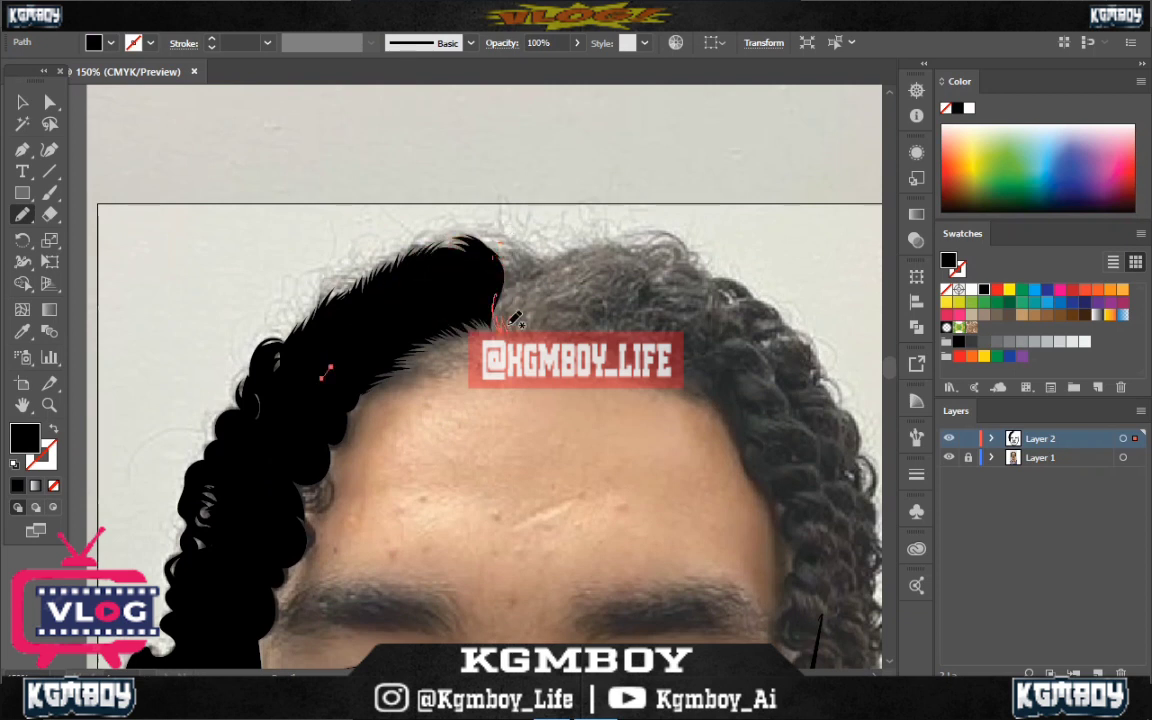
Add a black curl across the top of the head and extend it over the right curls
drag(585, 243, 505, 281)
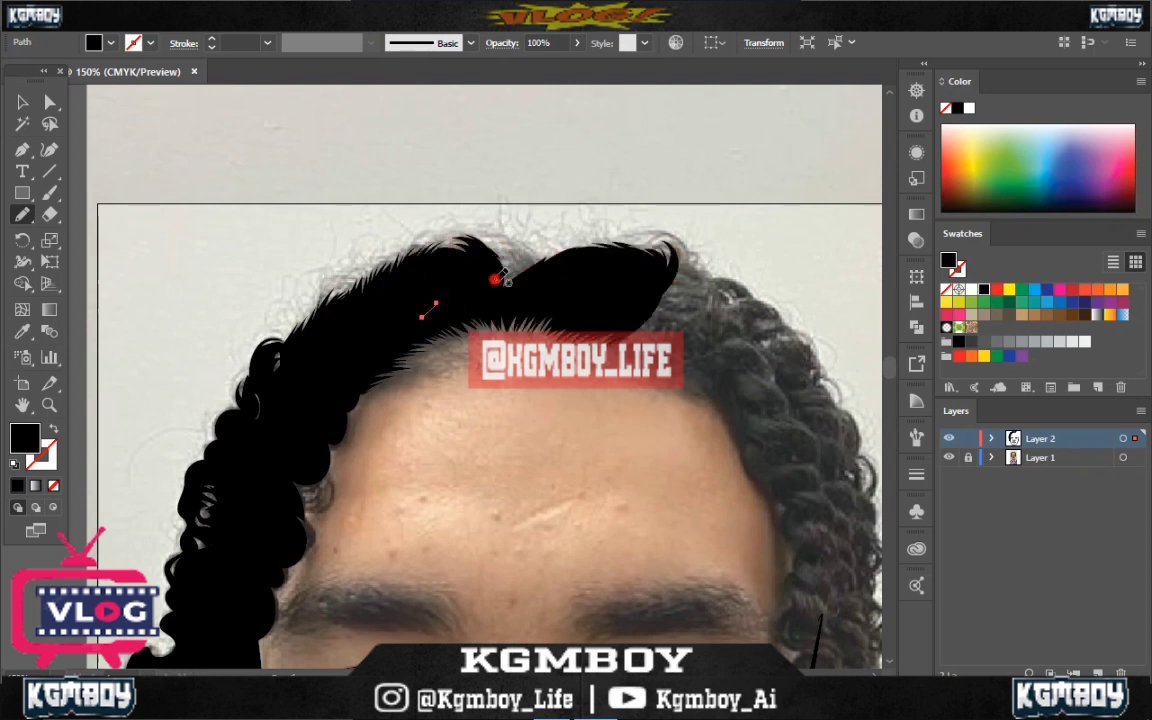
drag(555, 243, 560, 240)
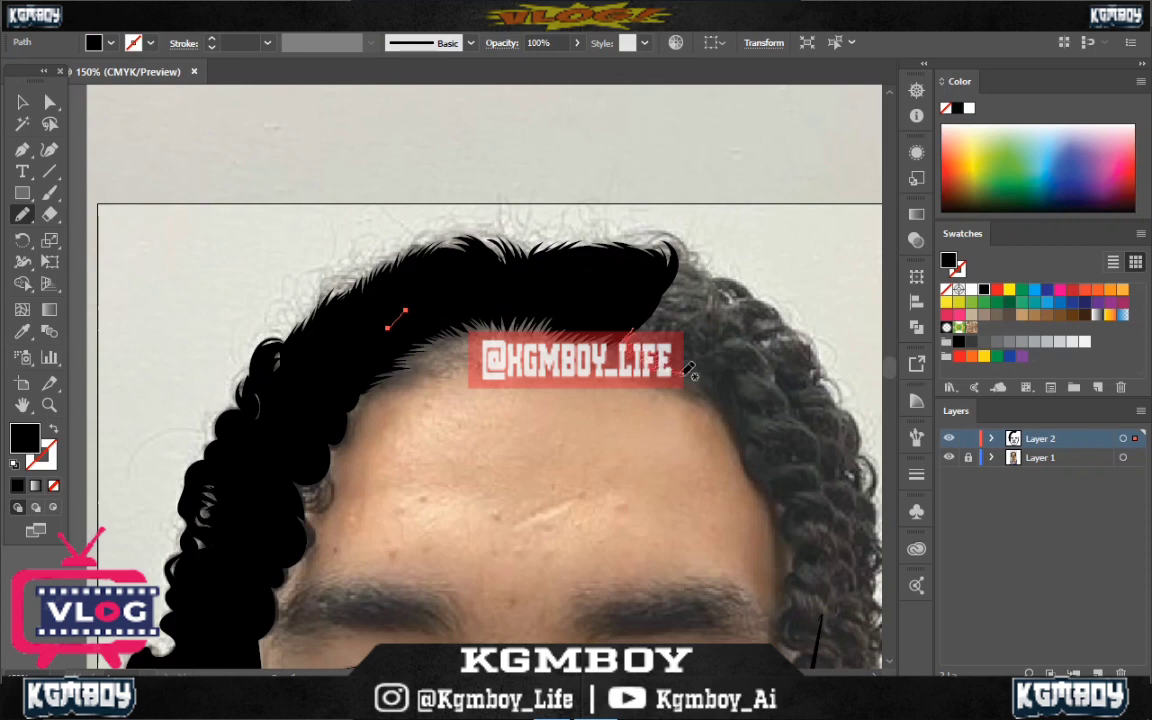
drag(756, 292, 665, 257)
Fill the curls beside the right temple and the lower right curls with black
key(ctrl+0)
scroll(410, 150, up, 5)
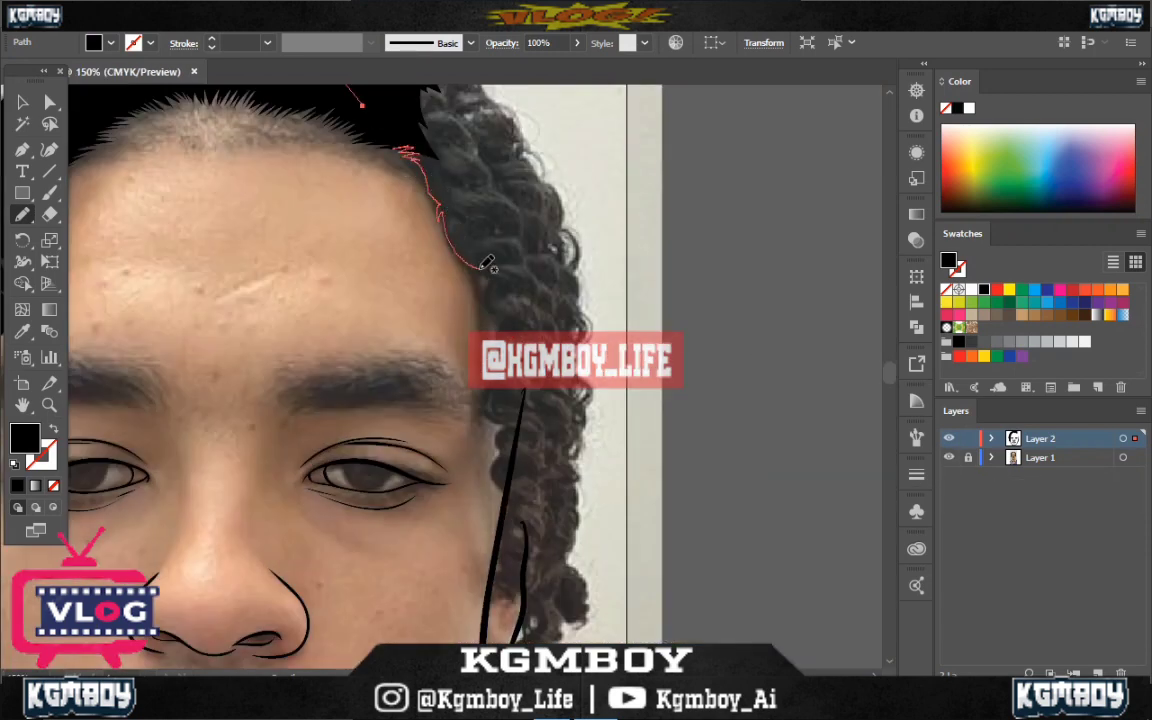
scroll(717, 237, down, 3)
drag(488, 522, 512, 508)
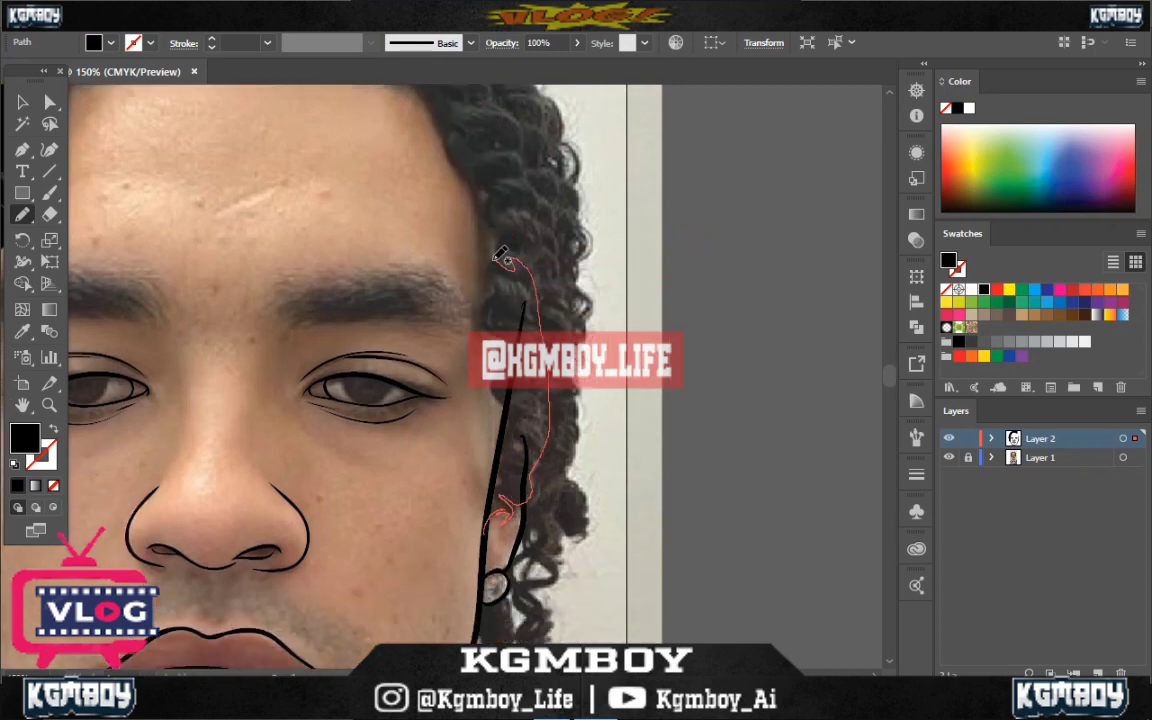
drag(508, 460, 505, 505)
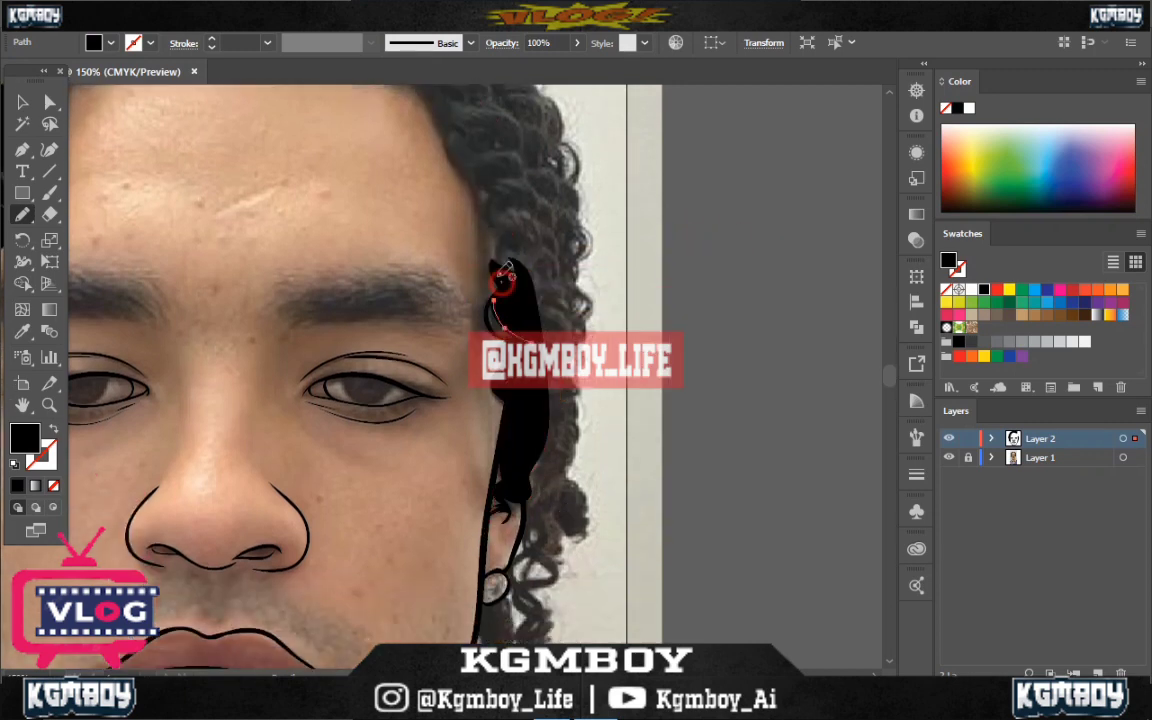
drag(450, 116, 551, 447)
scroll(450, 300, up, 6)
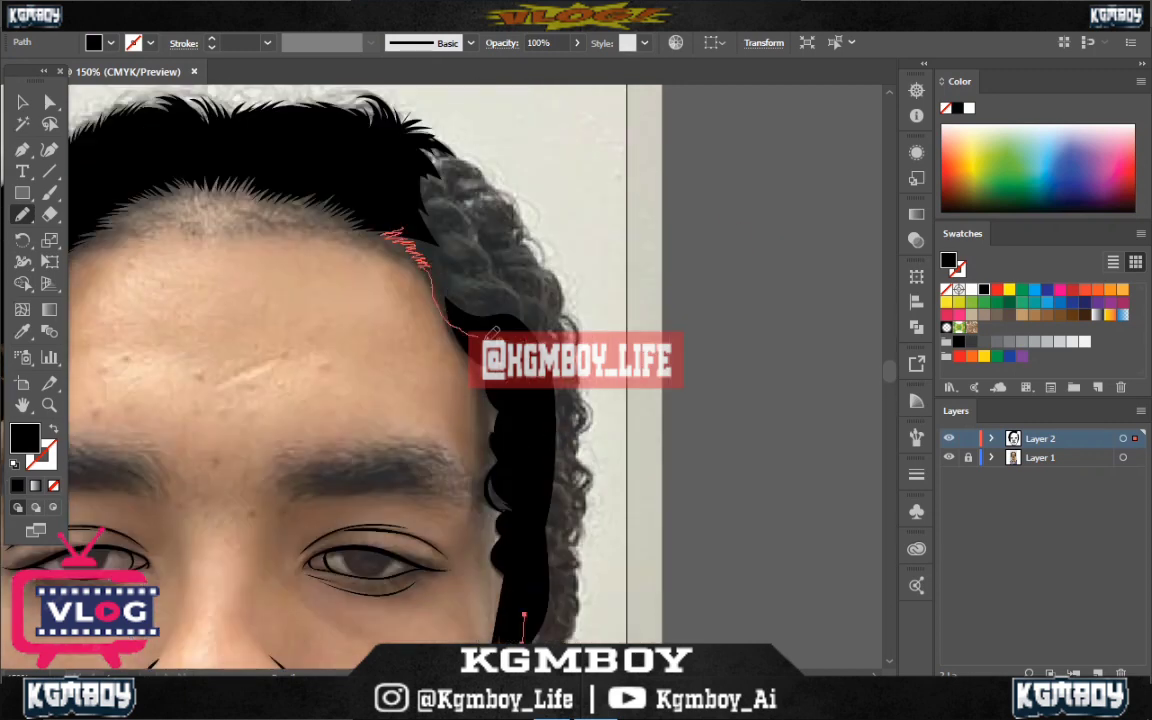
drag(493, 333, 334, 141)
scroll(450, 350, down, 5)
drag(481, 470, 480, 515)
drag(507, 465, 507, 462)
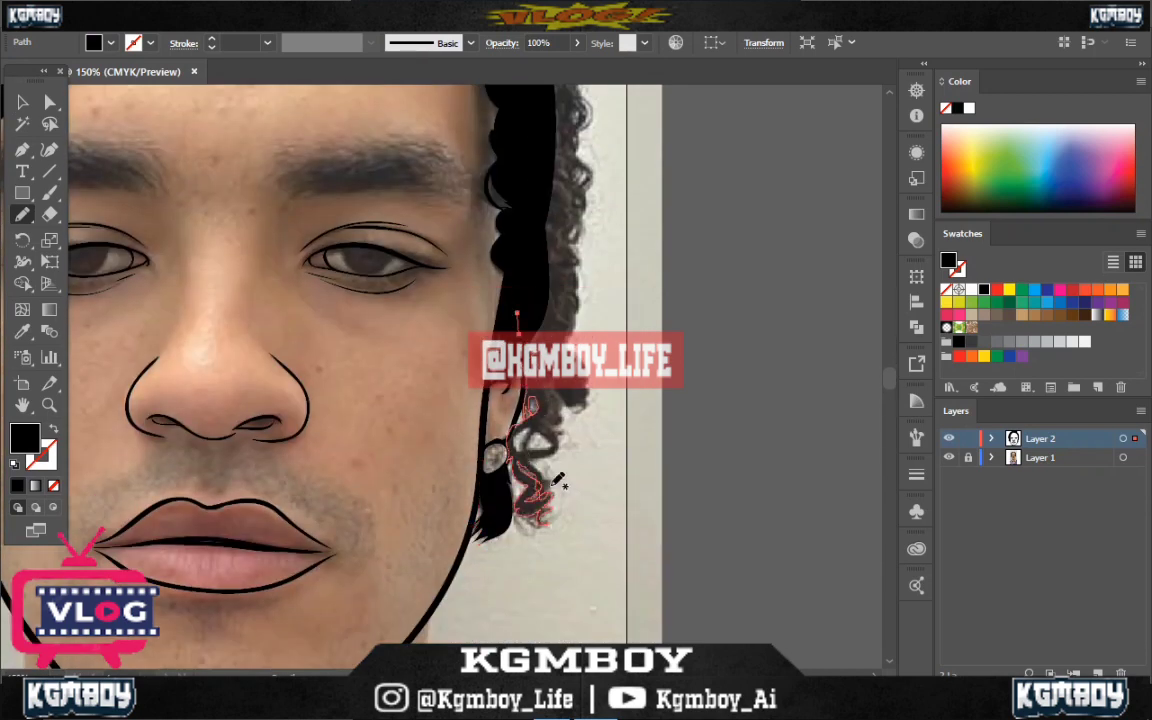
Add black curls around and below the ear and along the right hairline
drag(541, 253, 540, 285)
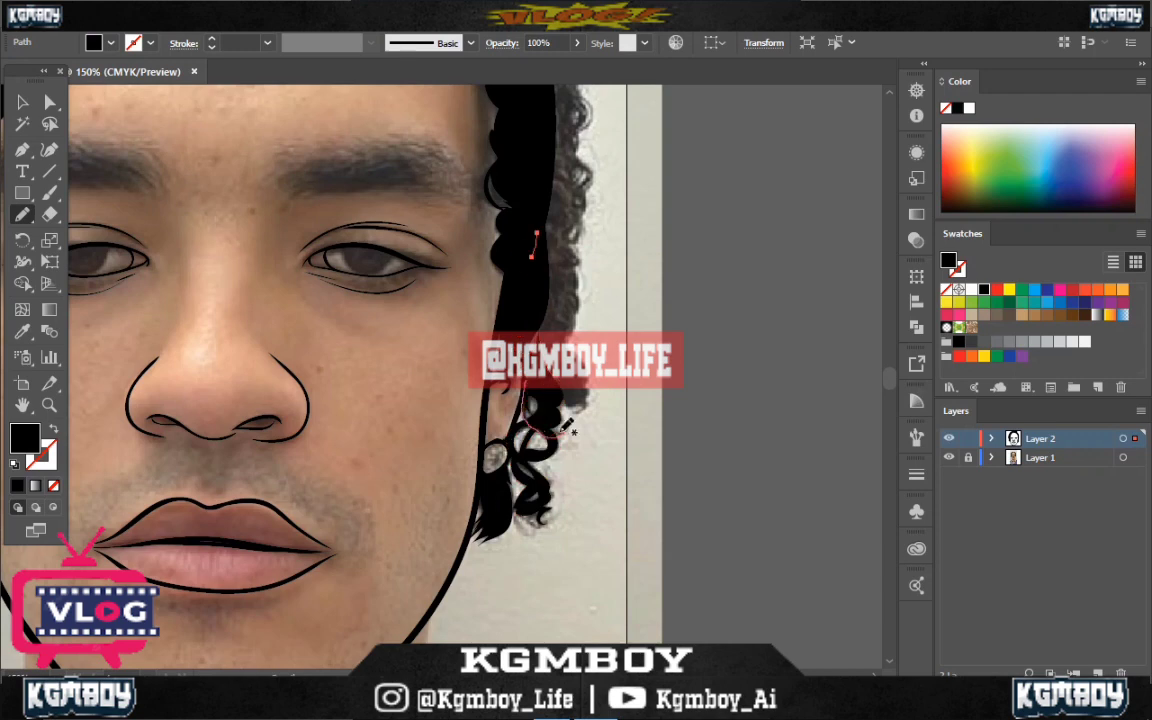
drag(522, 382, 586, 405)
drag(540, 313, 537, 250)
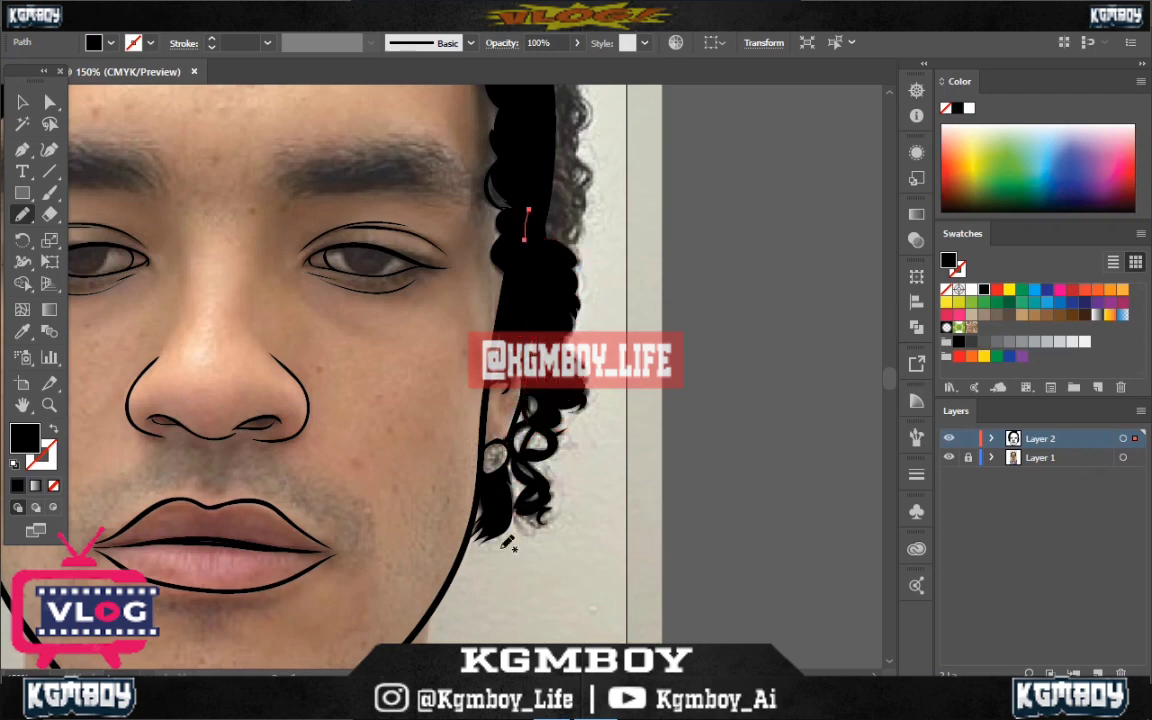
scroll(540, 310, down, 2)
mouse_move(518, 420)
mouse_down()
mouse_move(553, 436)
mouse_move(550, 395)
mouse_up()
scroll(560, 450, up, 5)
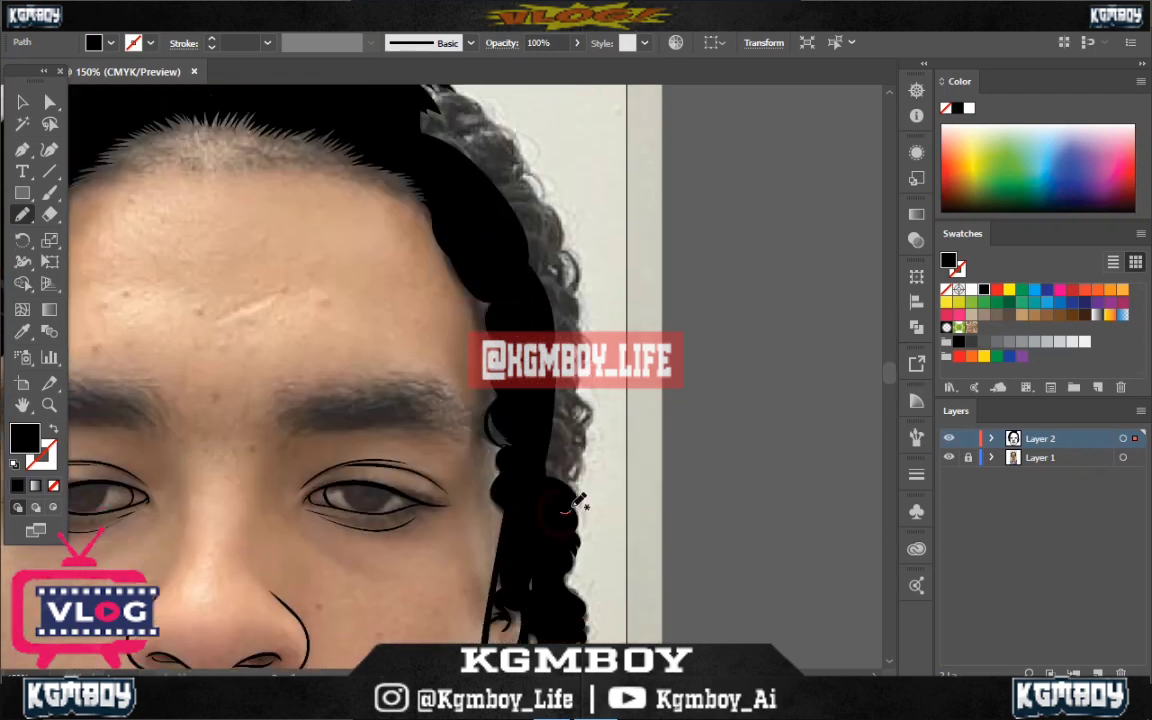
drag(565, 510, 581, 428)
scroll(565, 500, up, 2)
drag(431, 290, 422, 268)
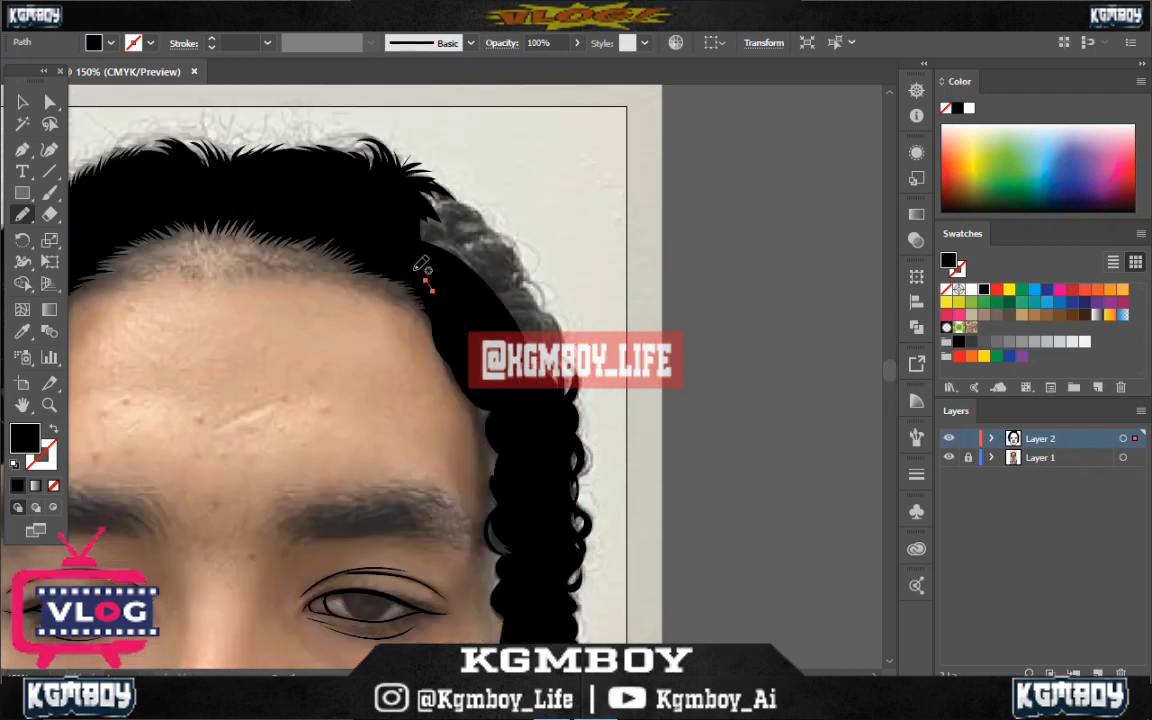
Close the last right-side hair shape in black and zoom to the lower left curls
drag(538, 298, 430, 195)
key(ctrl+minus)
key(ctrl+minus)
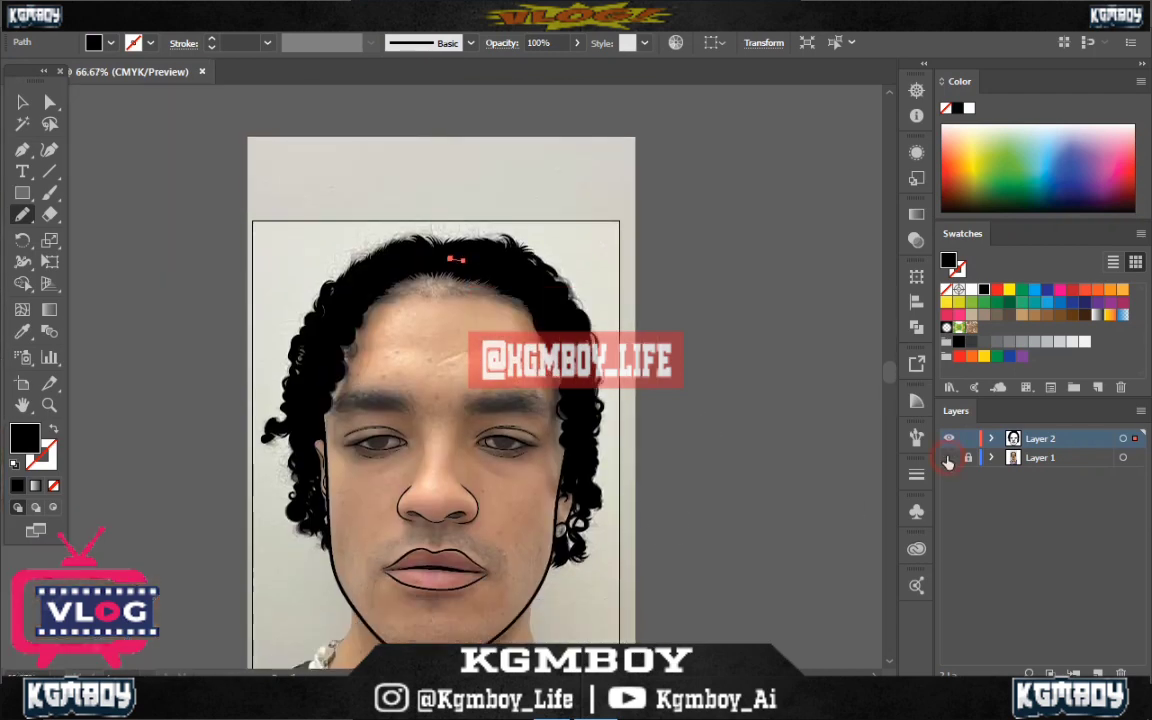
key(ctrl+plus)
key(ctrl+plus)
key(ctrl+plus)
key(ctrl+minus)
key(ctrl+minus)
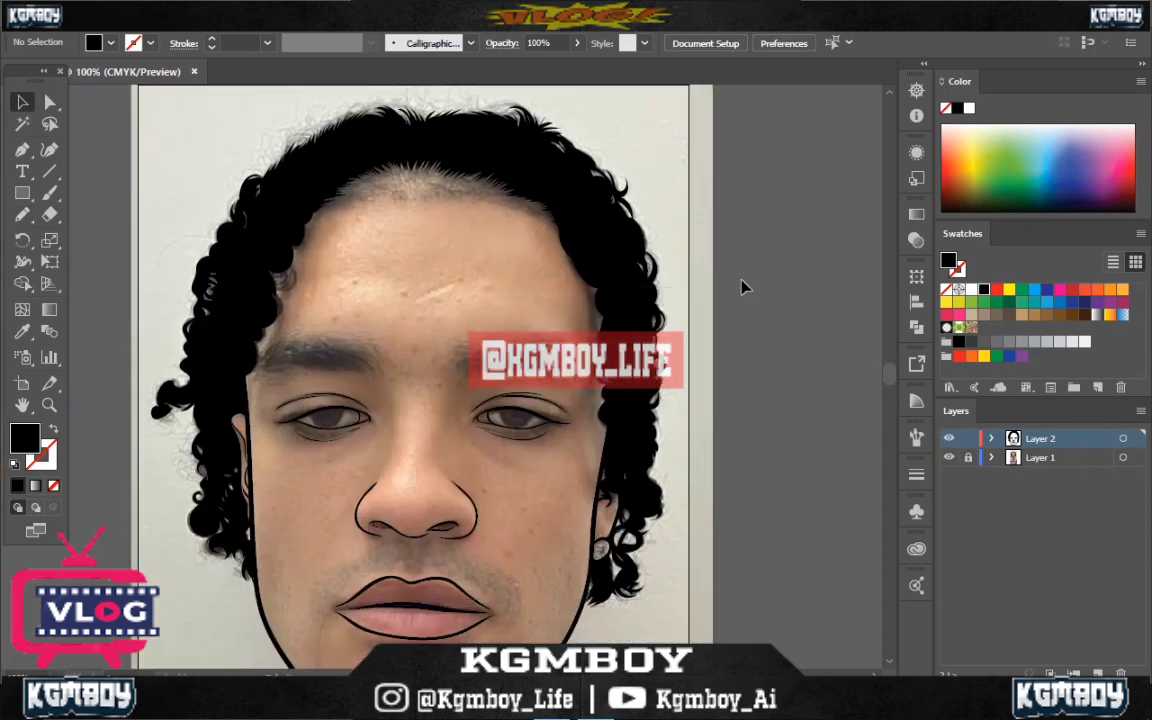
key(ctrl+minus)
key(ctrl+plus)
key(ctrl+plus)
key(ctrl+plus)
Fill the remaining lower left curls black and deselect
drag(330, 285, 318, 295)
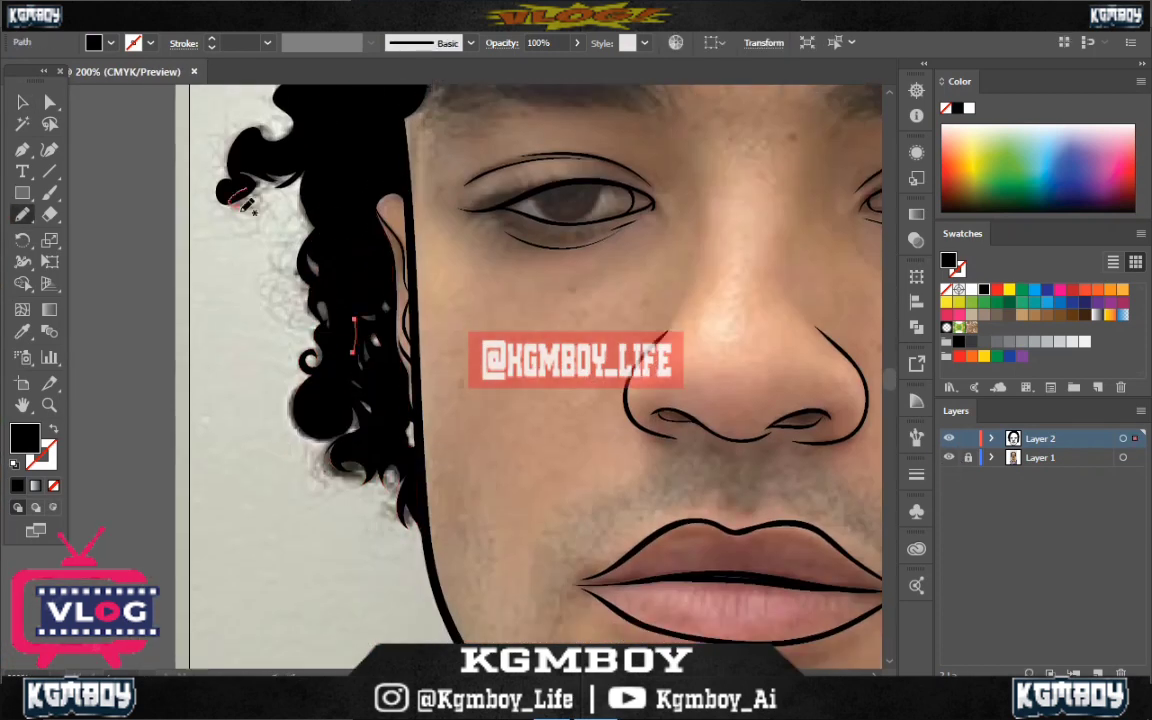
drag(310, 146, 332, 152)
drag(318, 375, 338, 440)
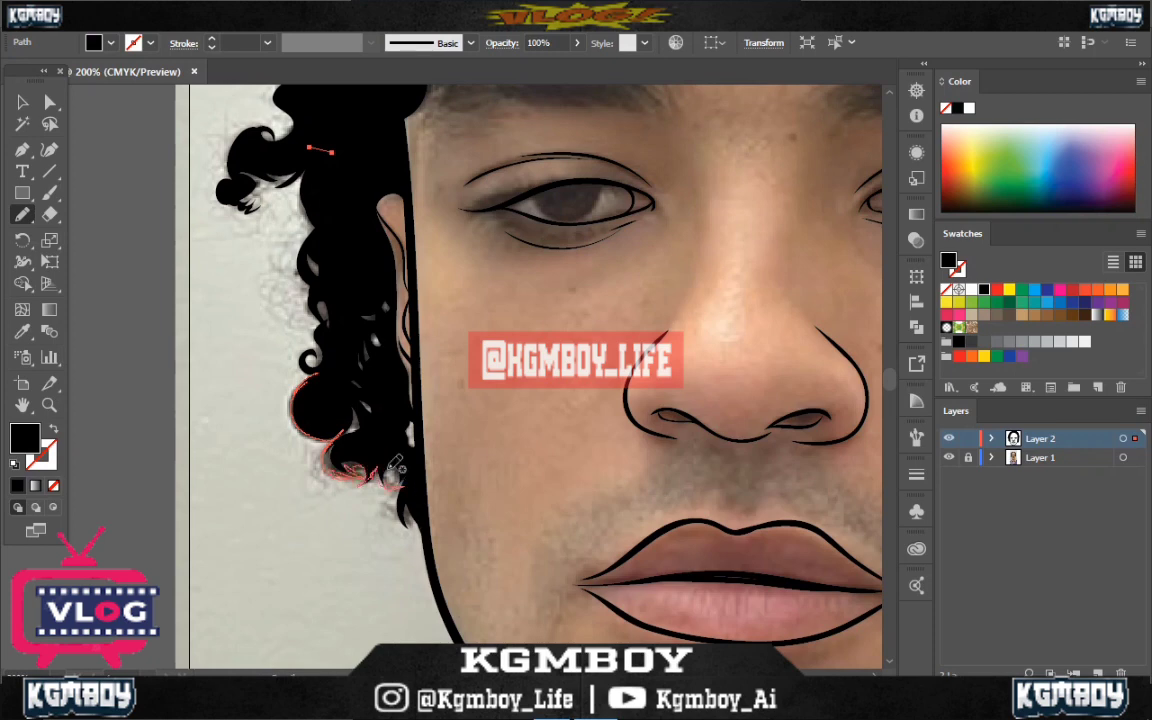
key(ctrl+shift+a)
key(ctrl+minus)
key(ctrl+minus)
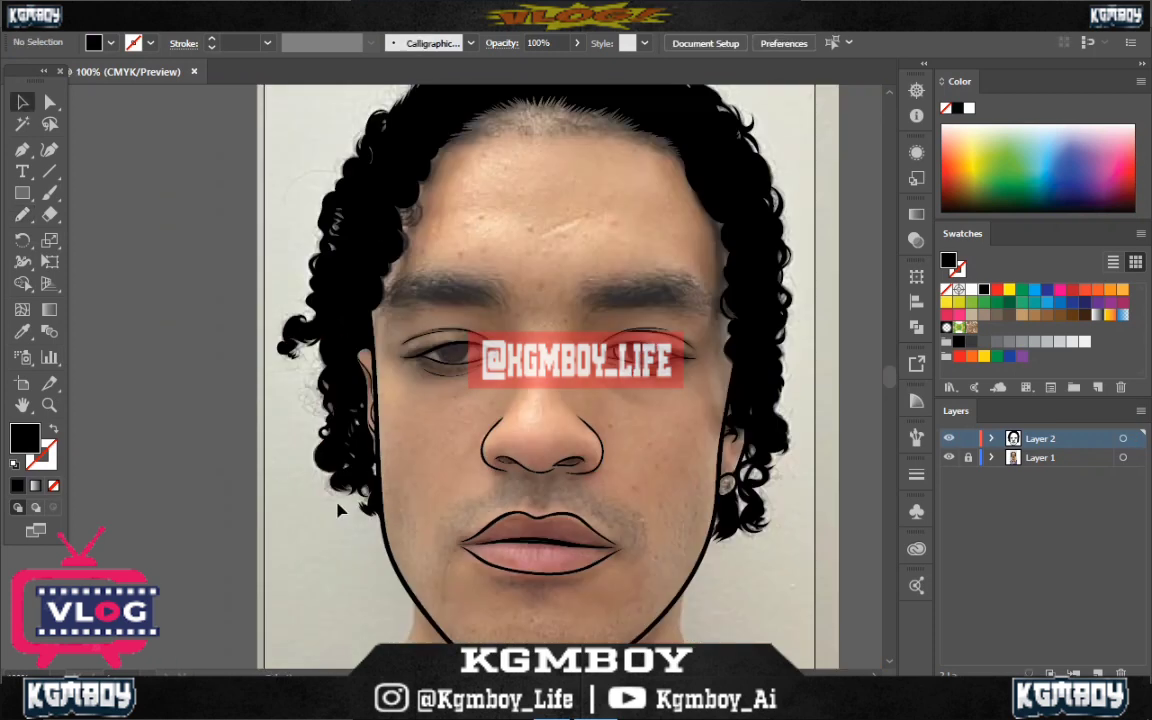
key(ctrl+minus)
Fill the left iris solid black and draw spiky lashes along its upper and lower lids
key(ctrl+plus)
key(ctrl+plus)
key(ctrl+plus)
mouse_move(355, 235)
mouse_down()
mouse_move(386, 309)
mouse_move(352, 234)
mouse_up()
drag(262, 268, 210, 280)
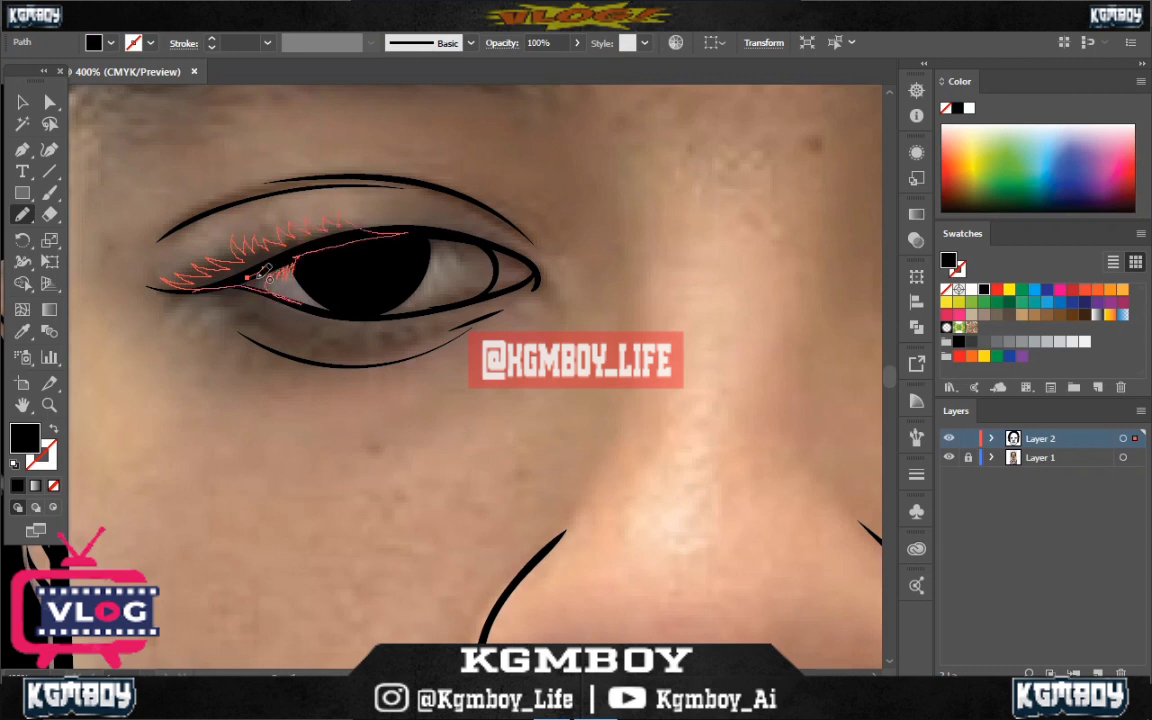
drag(336, 273, 362, 273)
drag(398, 219, 415, 233)
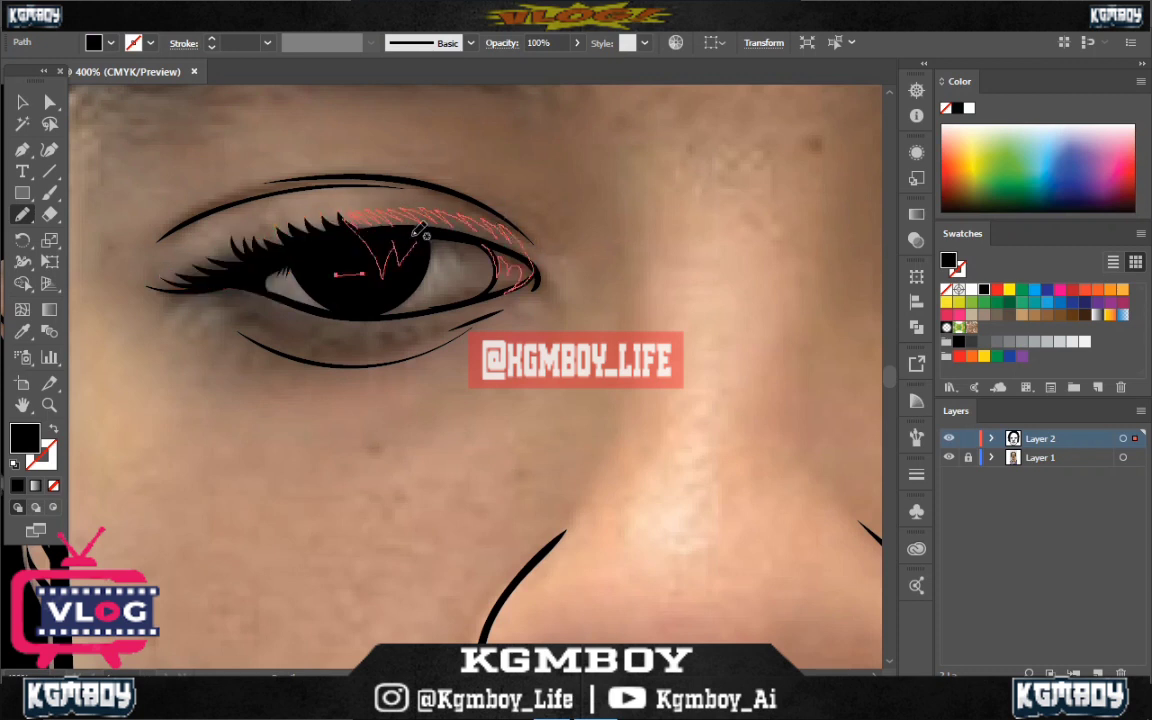
drag(486, 238, 370, 292)
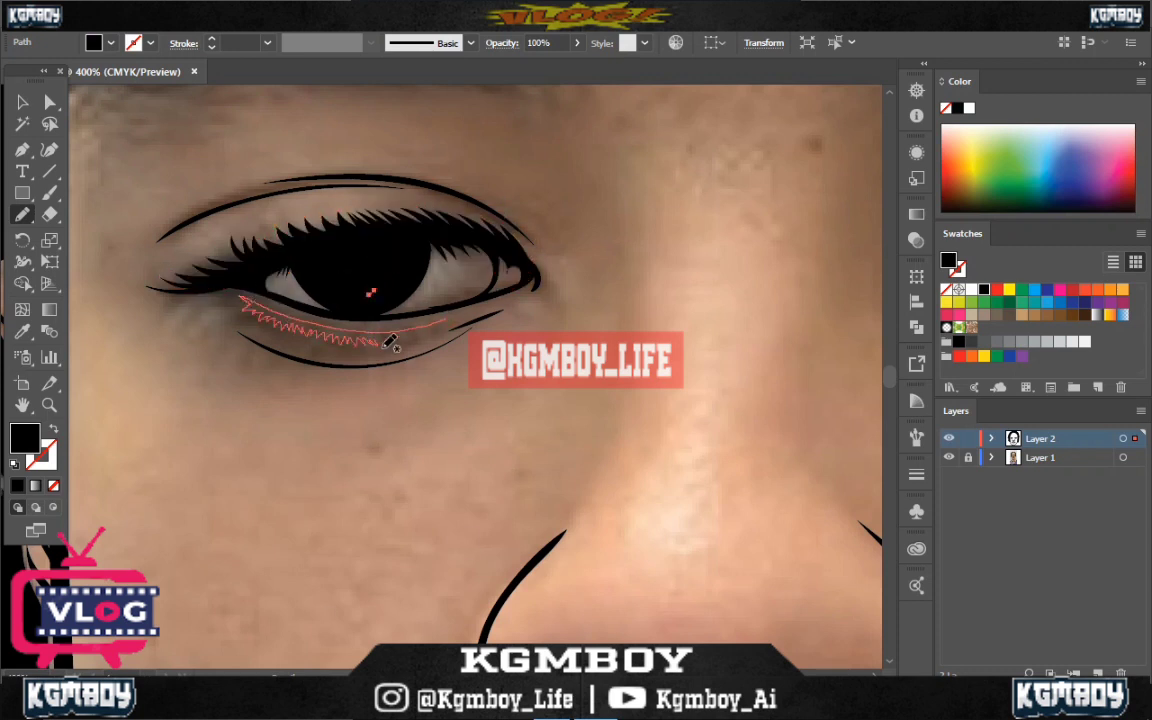
drag(390, 342, 250, 302)
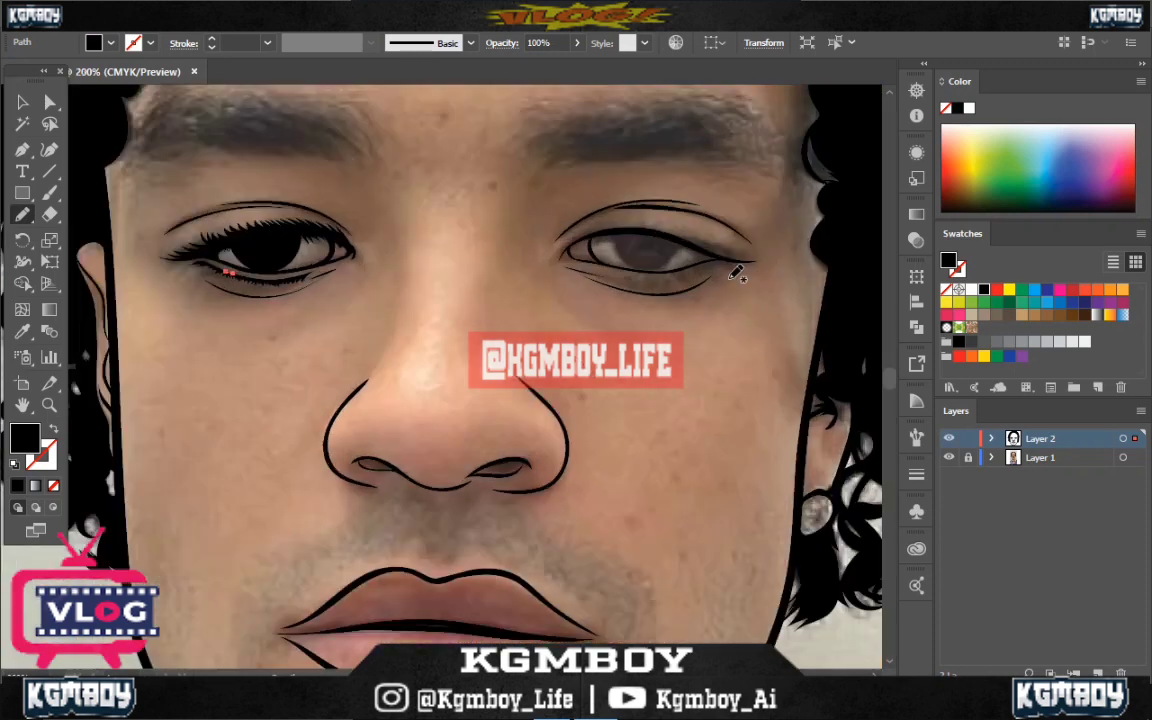
Draw spiky upper lashes on the right eye and fill its iris black
drag(490, 248, 578, 203)
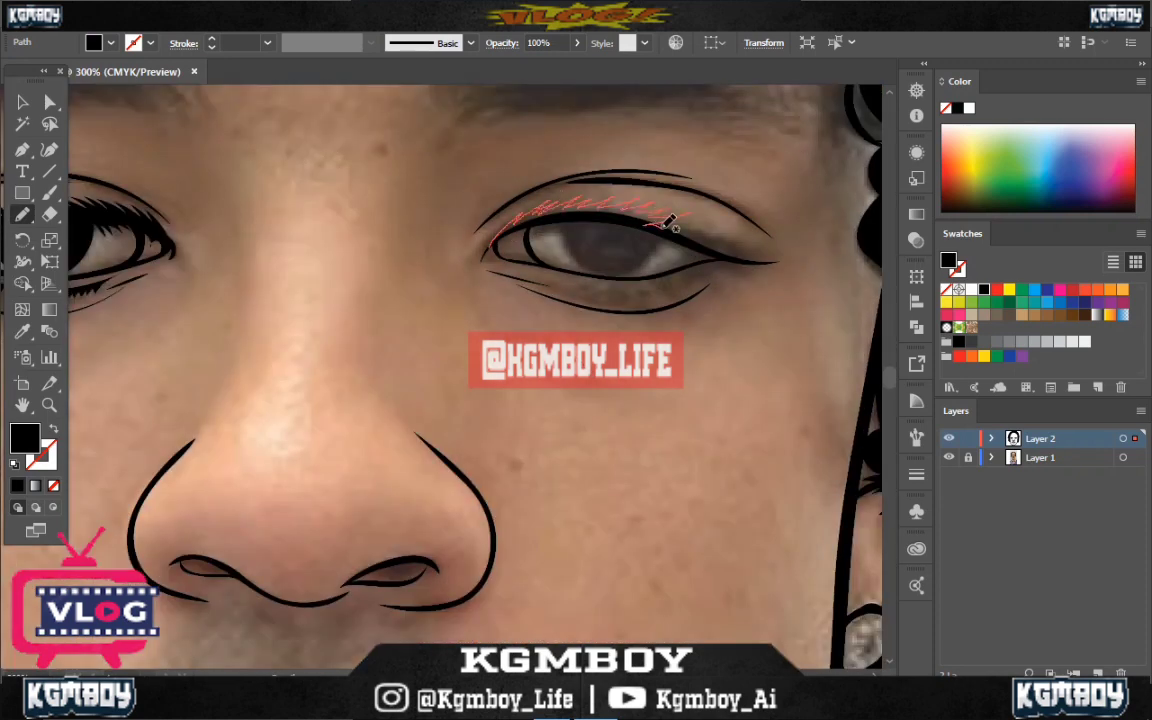
drag(537, 238, 505, 248)
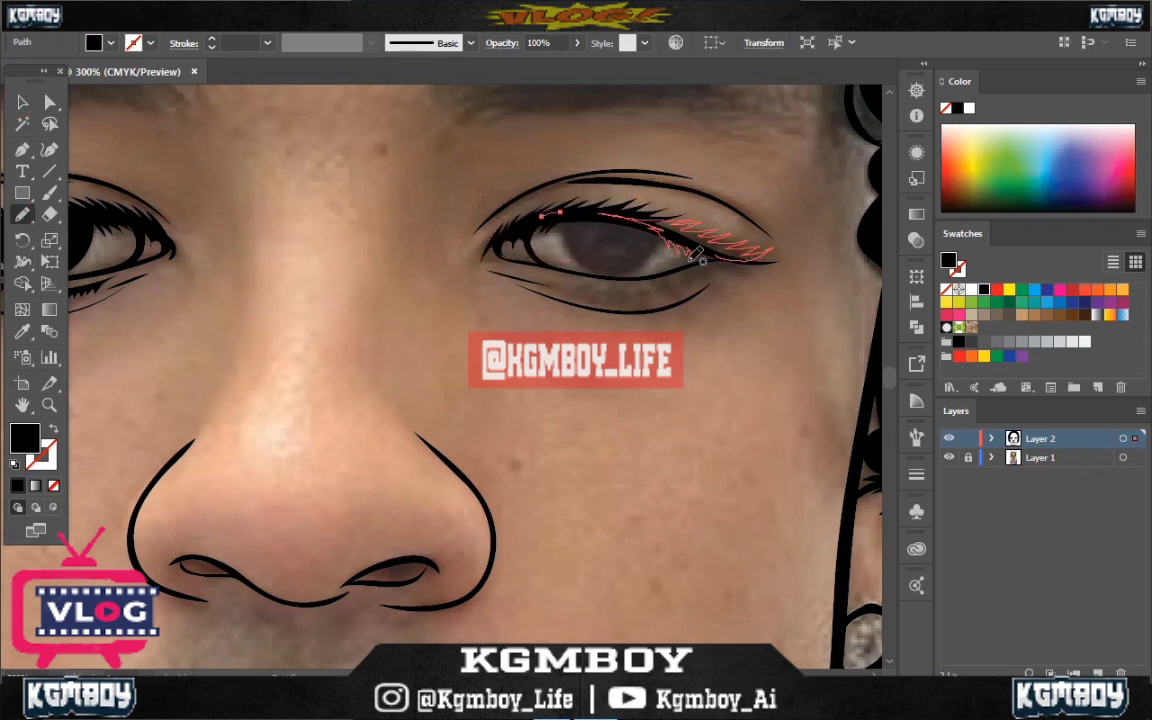
drag(698, 255, 702, 257)
drag(530, 262, 452, 153)
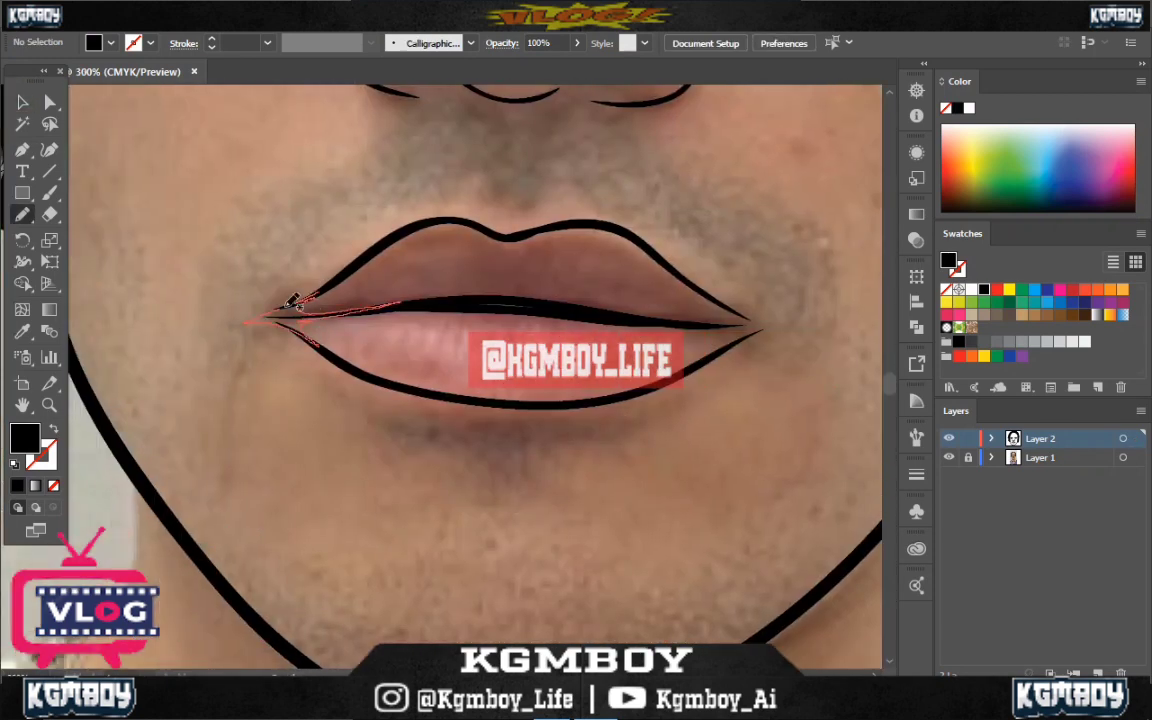
Sharpen both lip corners and fill both nostrils with black
drag(293, 302, 250, 320)
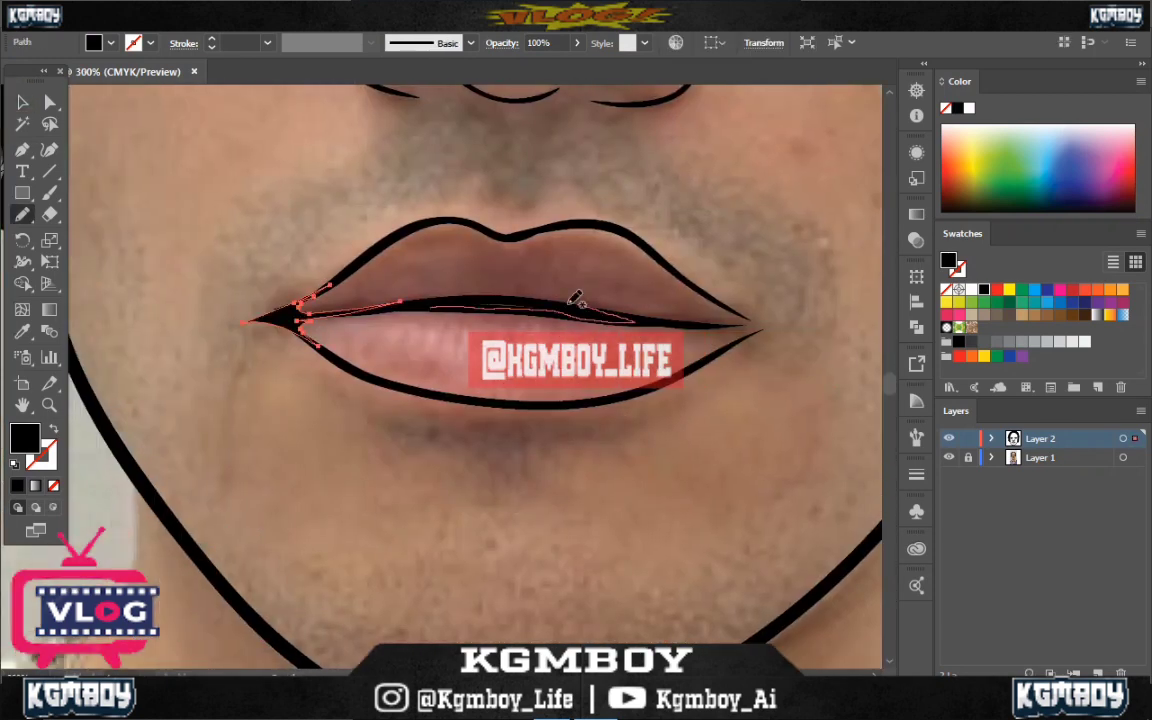
drag(712, 325, 716, 322)
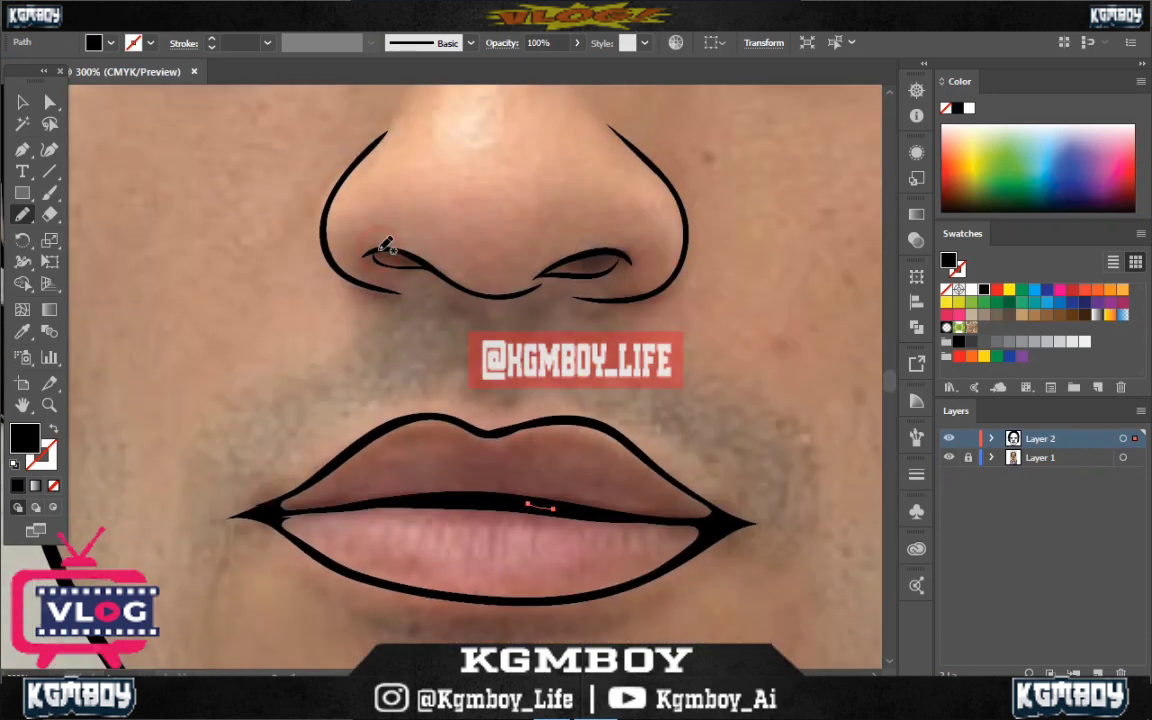
drag(380, 250, 428, 267)
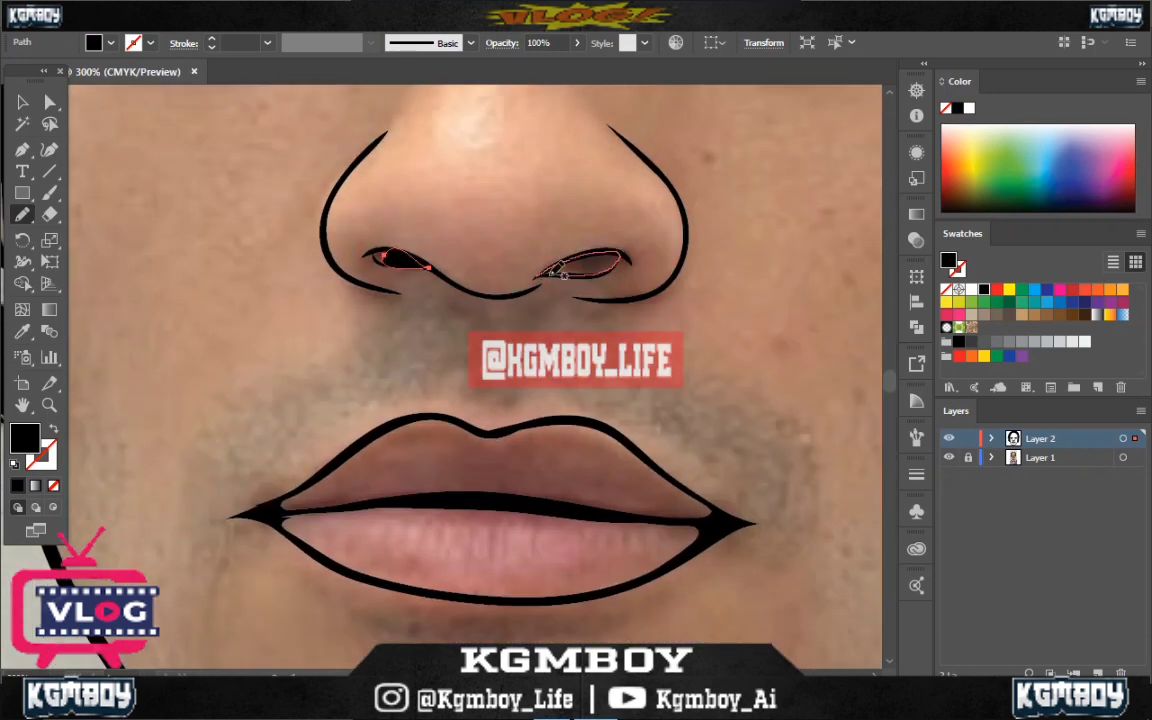
drag(558, 273, 607, 270)
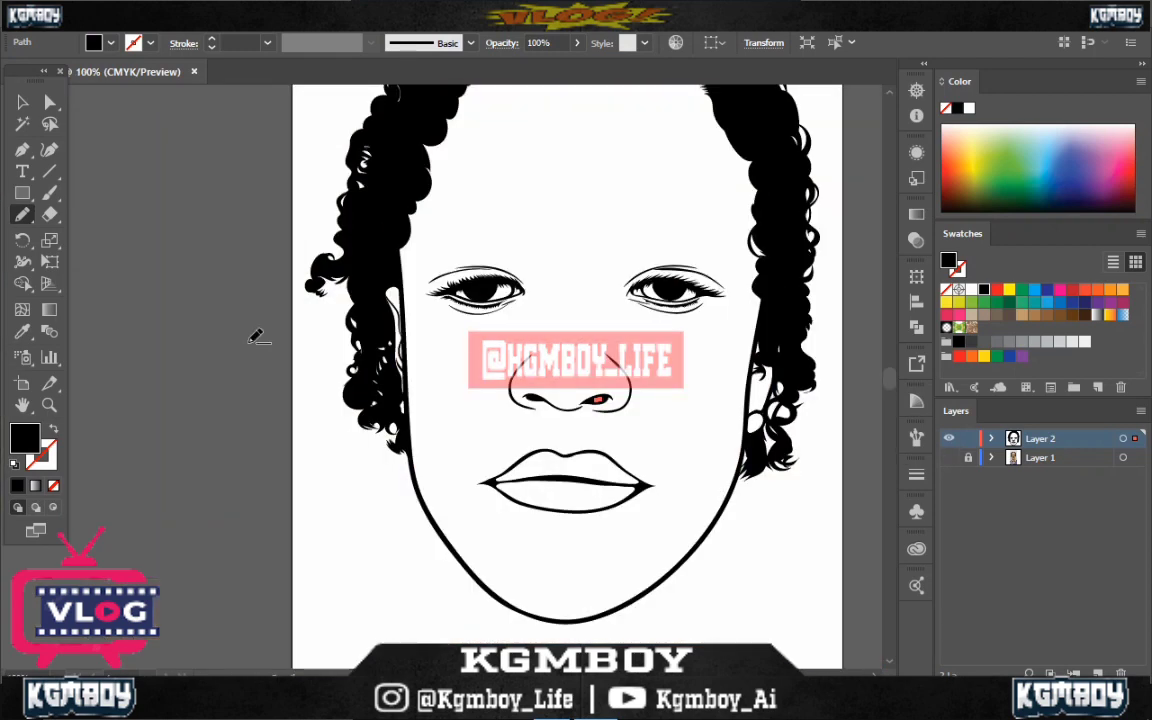
Draw a thin stroked line down the nose bridge
key(shift+x)
key(ctrl+plus)
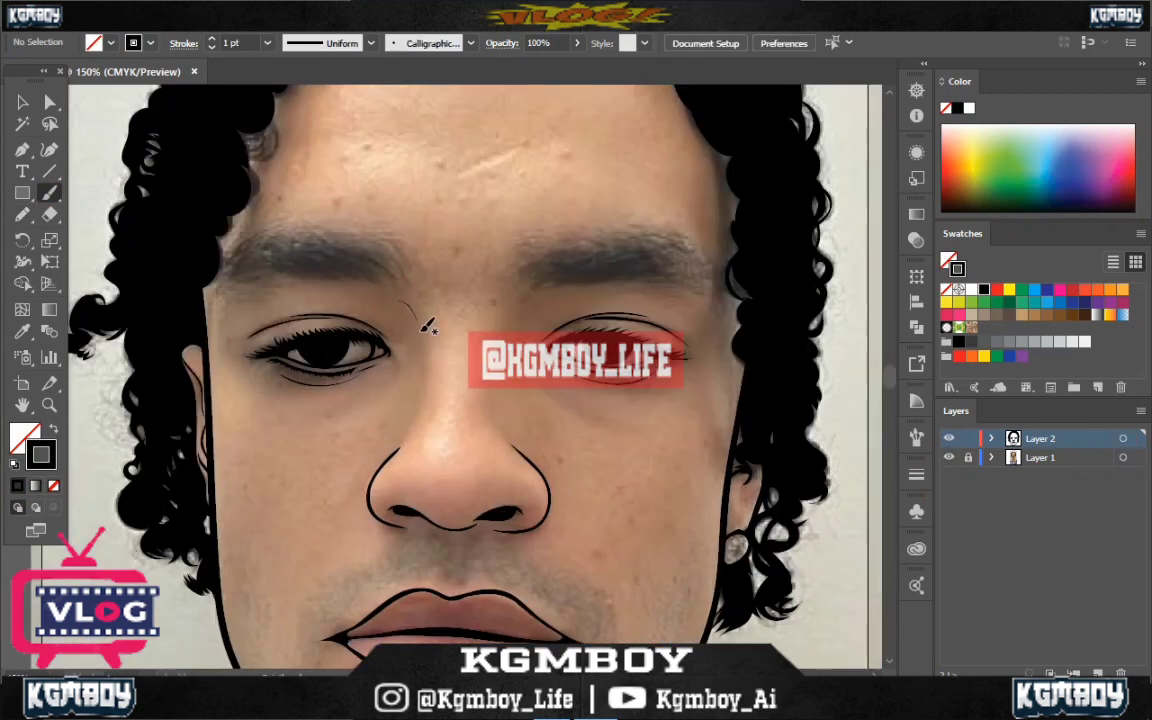
drag(405, 297, 426, 380)
Fill both eyebrows with solid black pencil shapes
key(shift+x)
key(n)
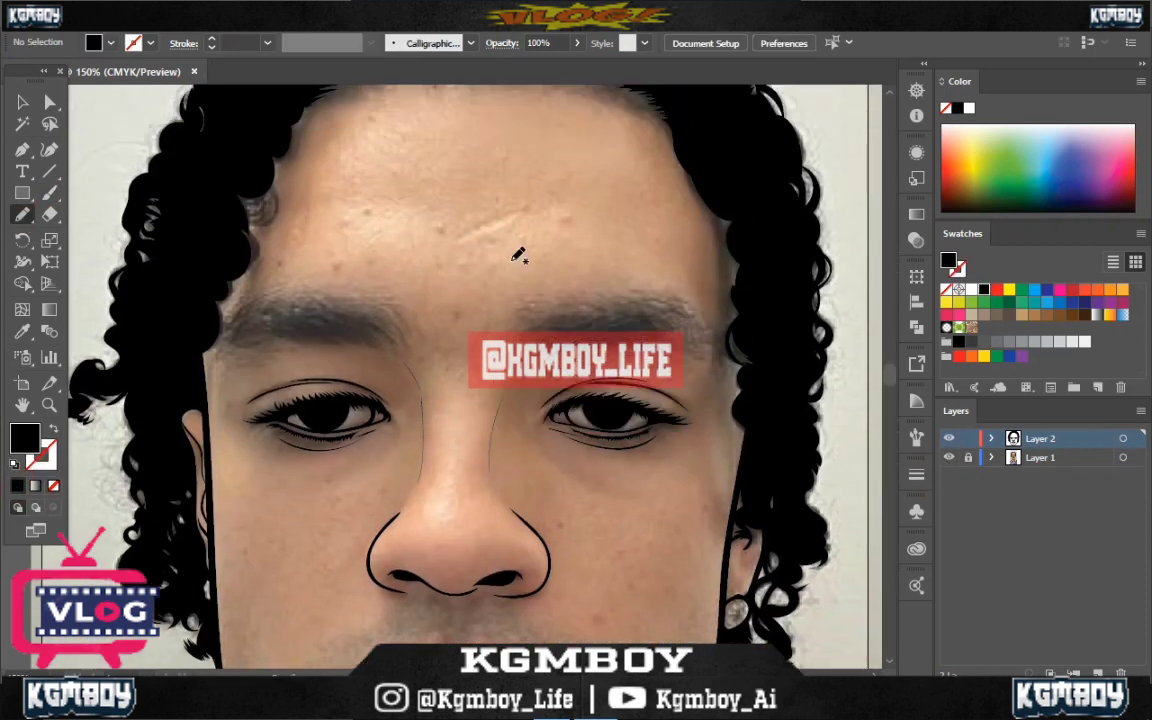
key(ctrl+plus)
drag(510, 335, 575, 315)
drag(688, 356, 690, 357)
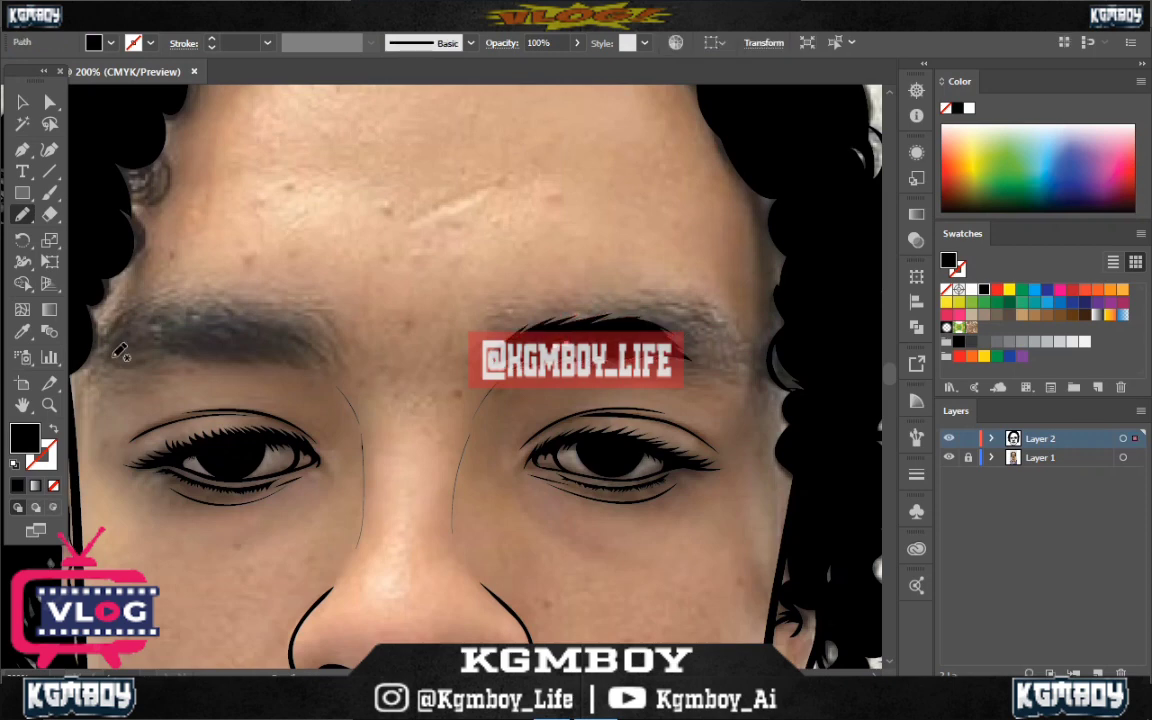
drag(115, 352, 270, 348)
drag(197, 306, 120, 345)
Deselect, restore the stroke colour and make the Layer 1 reference photo visible again
key(ctrl+0)
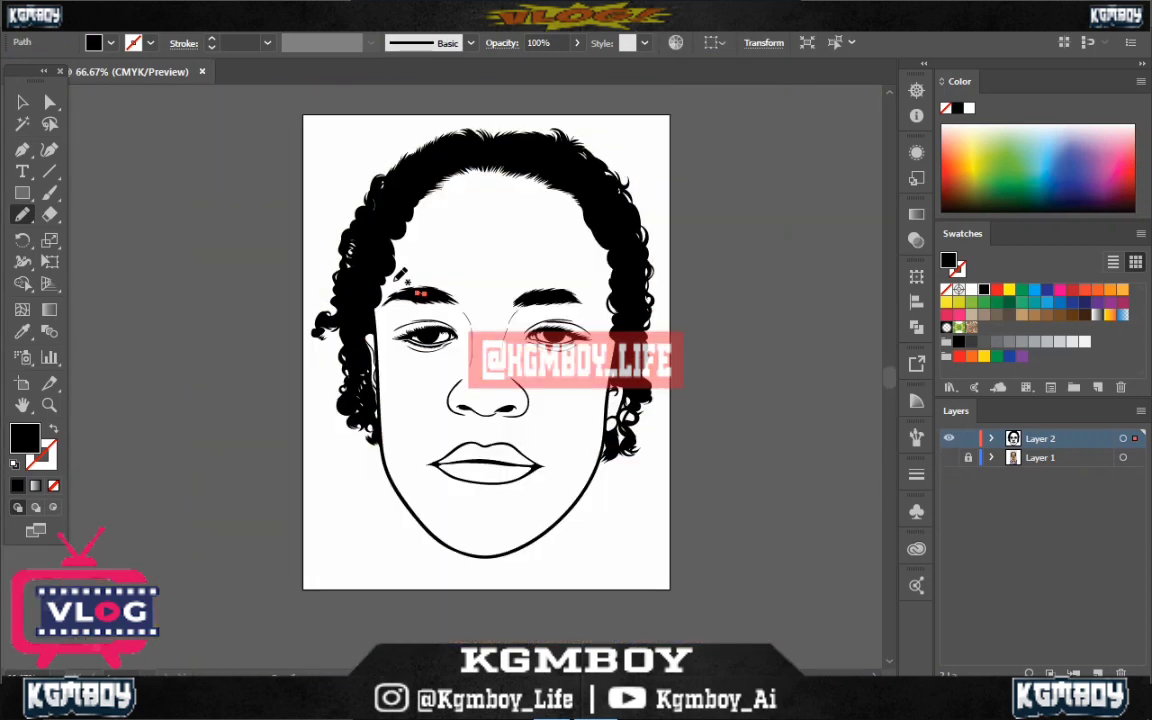
key(ctrl+shift+a)
key(b)
key(shift+x)
click(949, 457)
scroll(486, 125, up, 3)
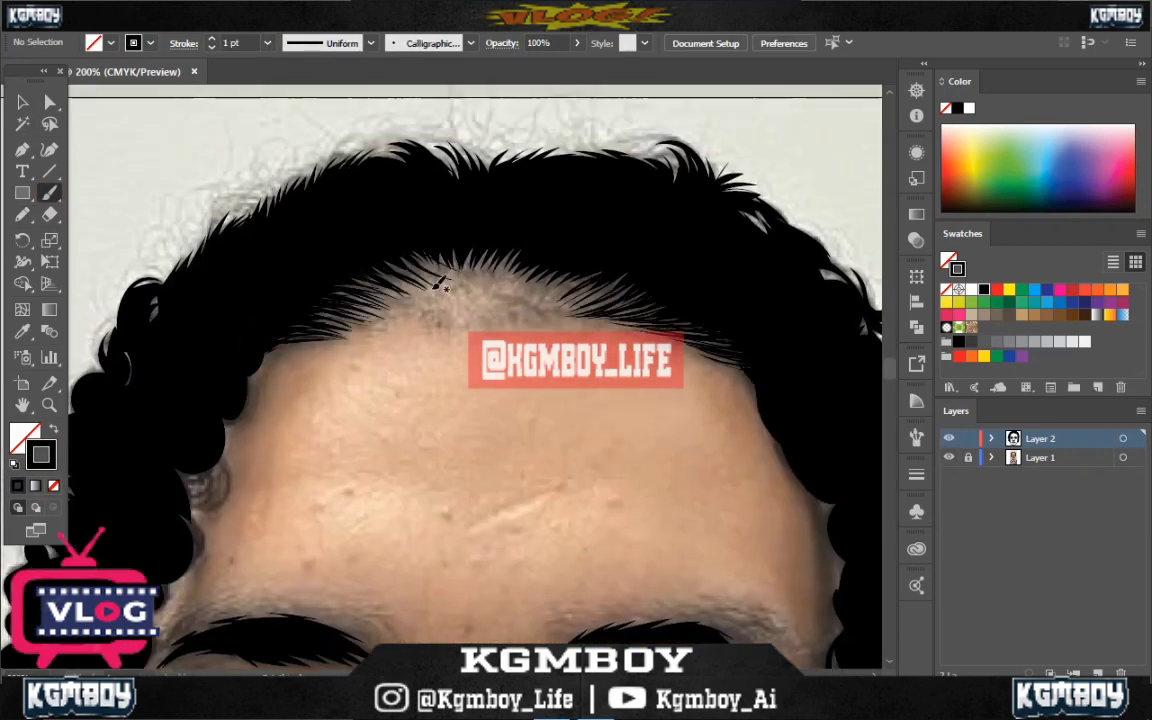
Paint fine hair strands along the hairline on both sides of the parting
mouse_move(528, 279)
mouse_down()
mouse_move(490, 225)
mouse_move(445, 215)
mouse_up()
drag(380, 285, 305, 232)
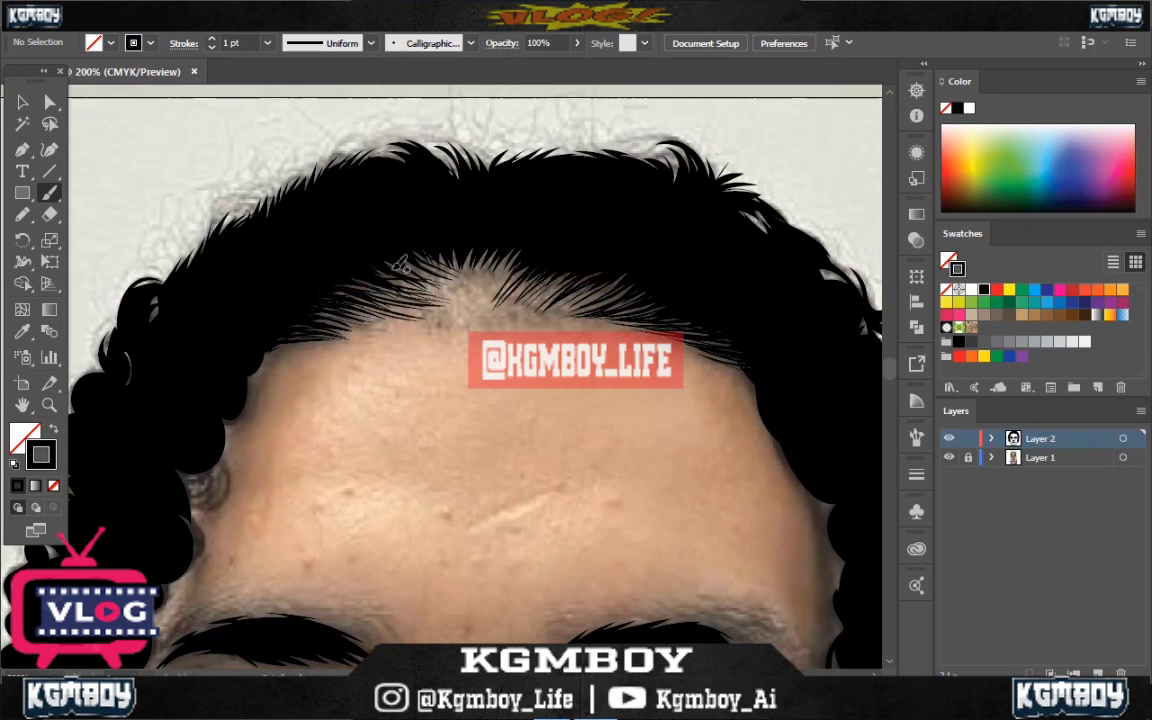
drag(418, 272, 378, 233)
mouse_move(476, 278)
mouse_down()
mouse_move(490, 213)
mouse_move(405, 215)
mouse_up()
drag(440, 269, 420, 206)
drag(426, 283, 340, 267)
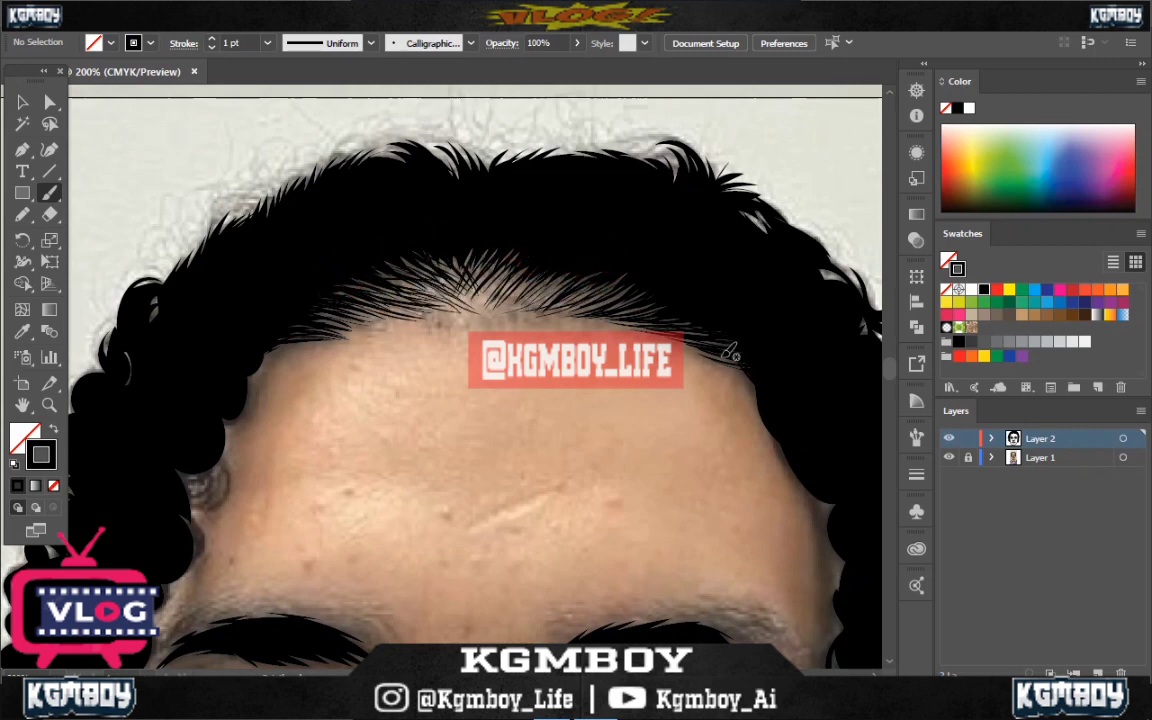
mouse_move(545, 282)
mouse_down()
mouse_move(470, 235)
mouse_move(395, 228)
mouse_up()
Add a thin strand left of the parting and brush strokes into the left-side curls
key(ctrl+0)
scroll(381, 197, up, 3)
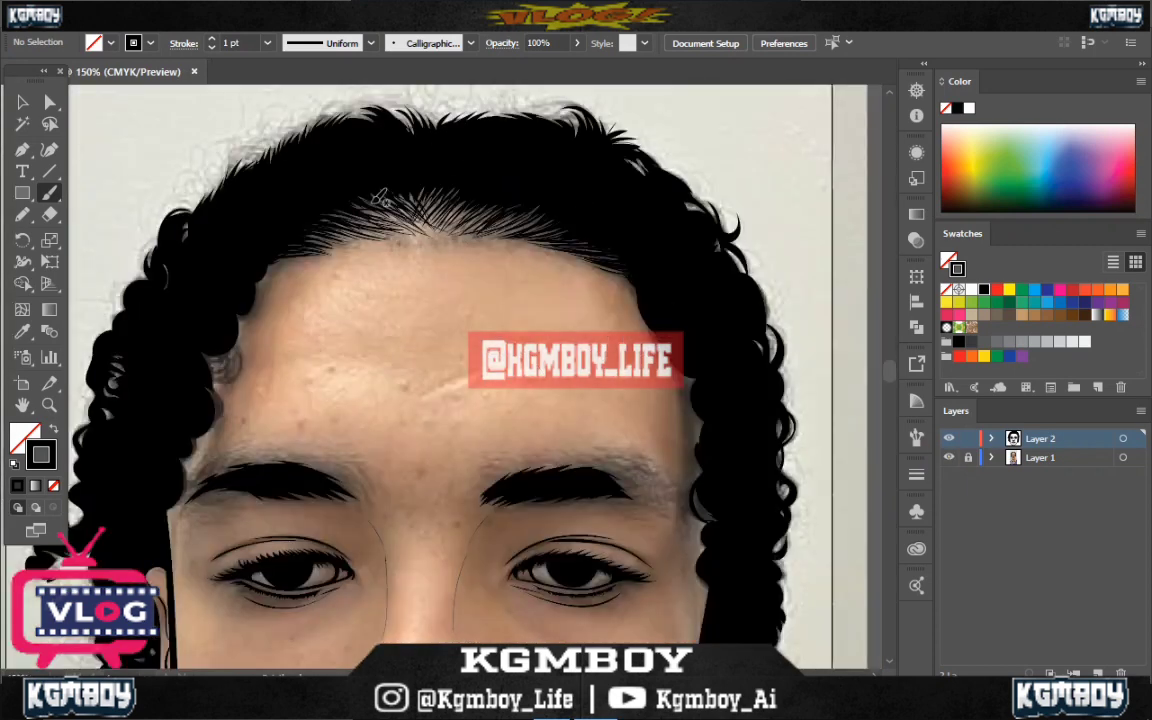
drag(476, 194, 305, 188)
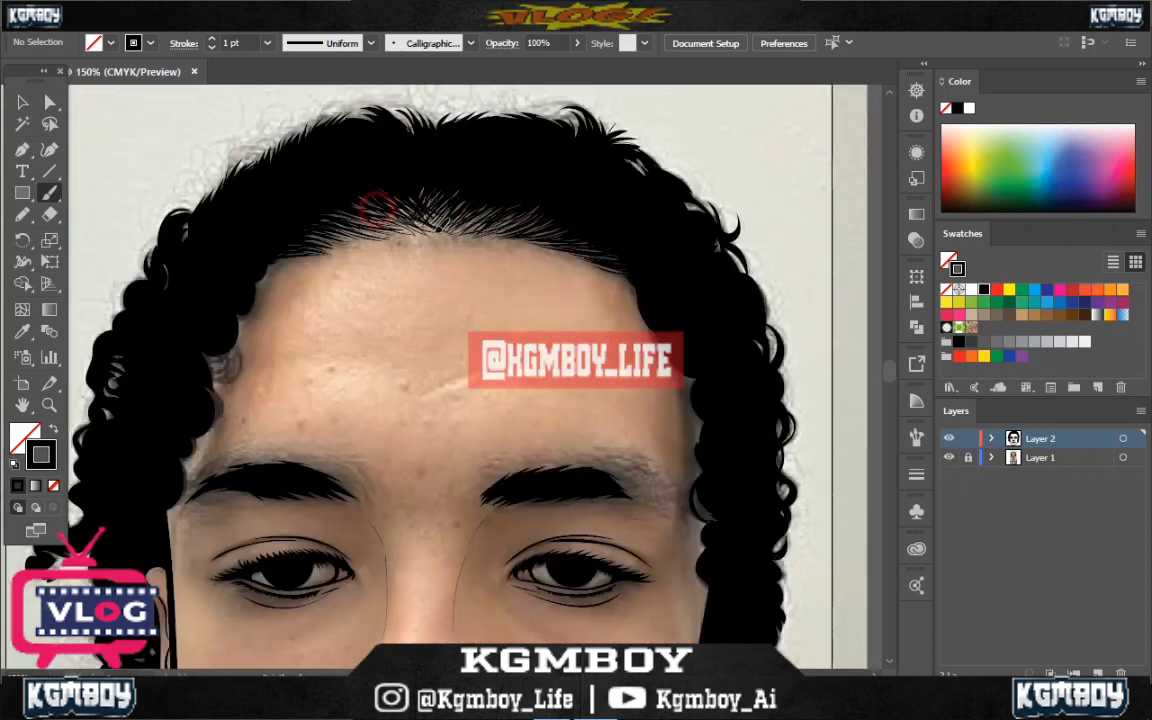
mouse_move(200, 337)
mouse_down()
mouse_move(212, 290)
mouse_move(195, 290)
mouse_up()
drag(190, 385, 234, 323)
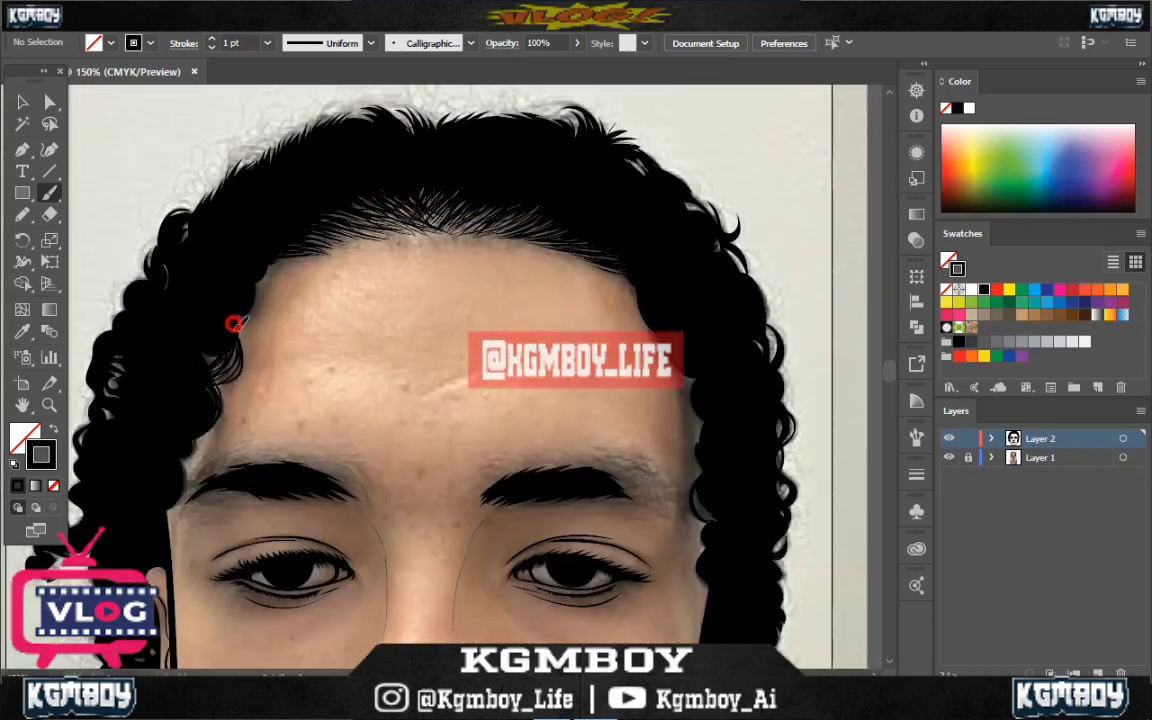
Toggle the reference photo to check the line art and thin the brush to 0.5 pt
click(949, 457)
click(949, 457)
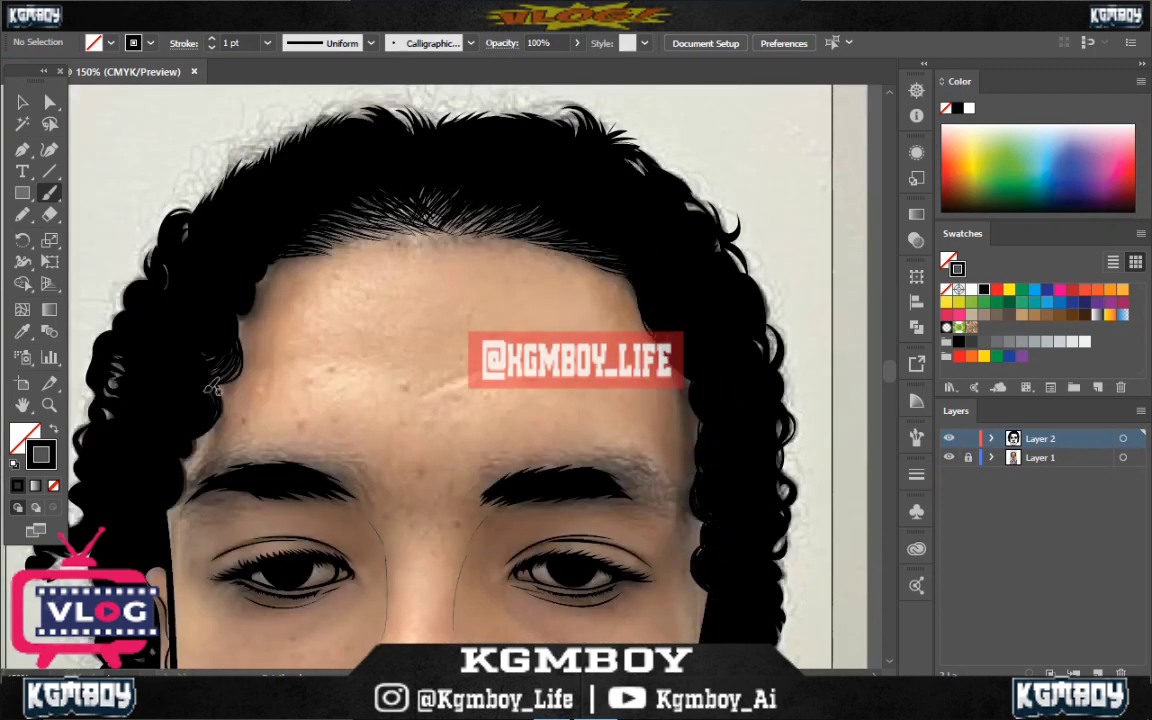
key(bracketleft)
Brush thin 0.5 pt strands along the top edge of the hair
scroll(645, 263, down, 2)
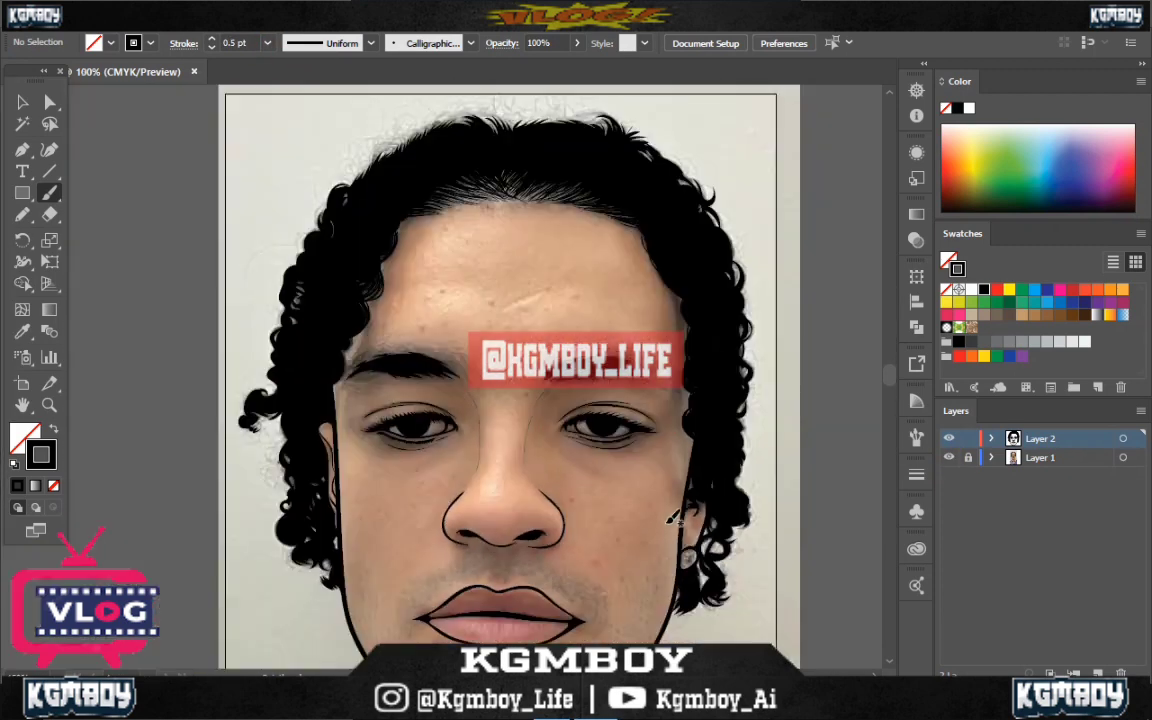
scroll(347, 309, up, 3)
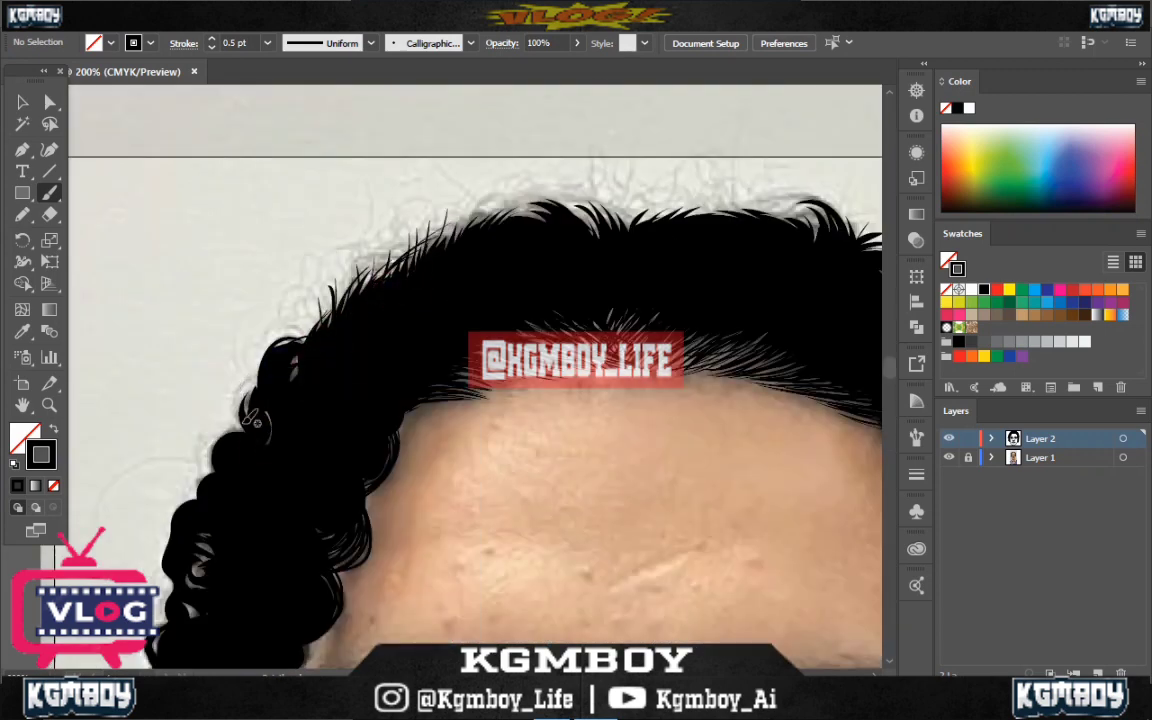
key(ctrl+1)
key(ctrl+equal)
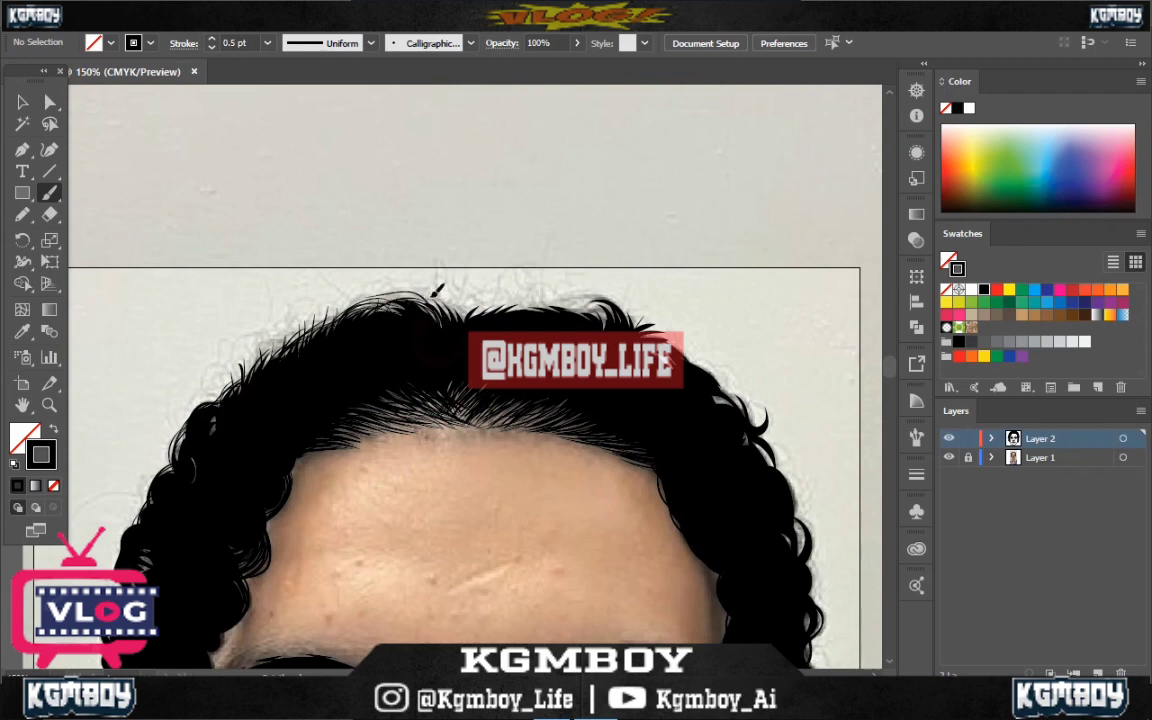
drag(437, 290, 465, 302)
mouse_move(380, 280)
mouse_down()
mouse_move(478, 310)
mouse_move(548, 268)
mouse_move(380, 278)
mouse_up()
Paint extra 0.5 pt curls into the lower hair beside the ear
key(ctrl+minus)
key(ctrl+minus)
key(ctrl+equal)
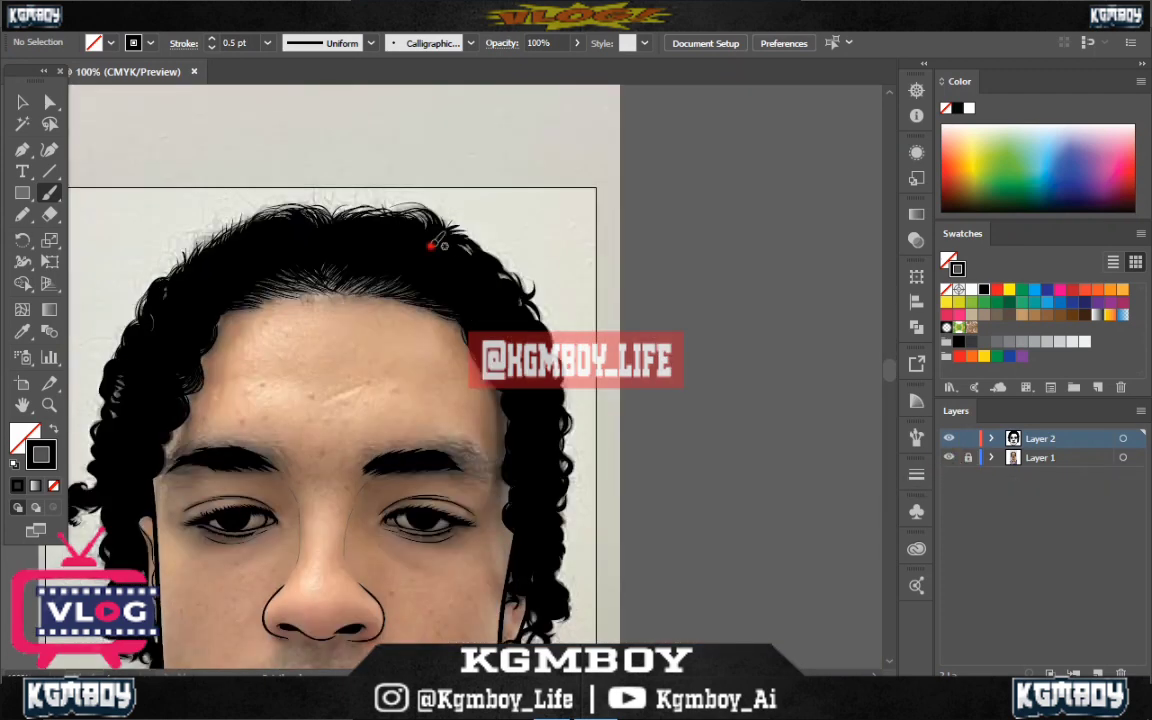
key(ctrl+equal)
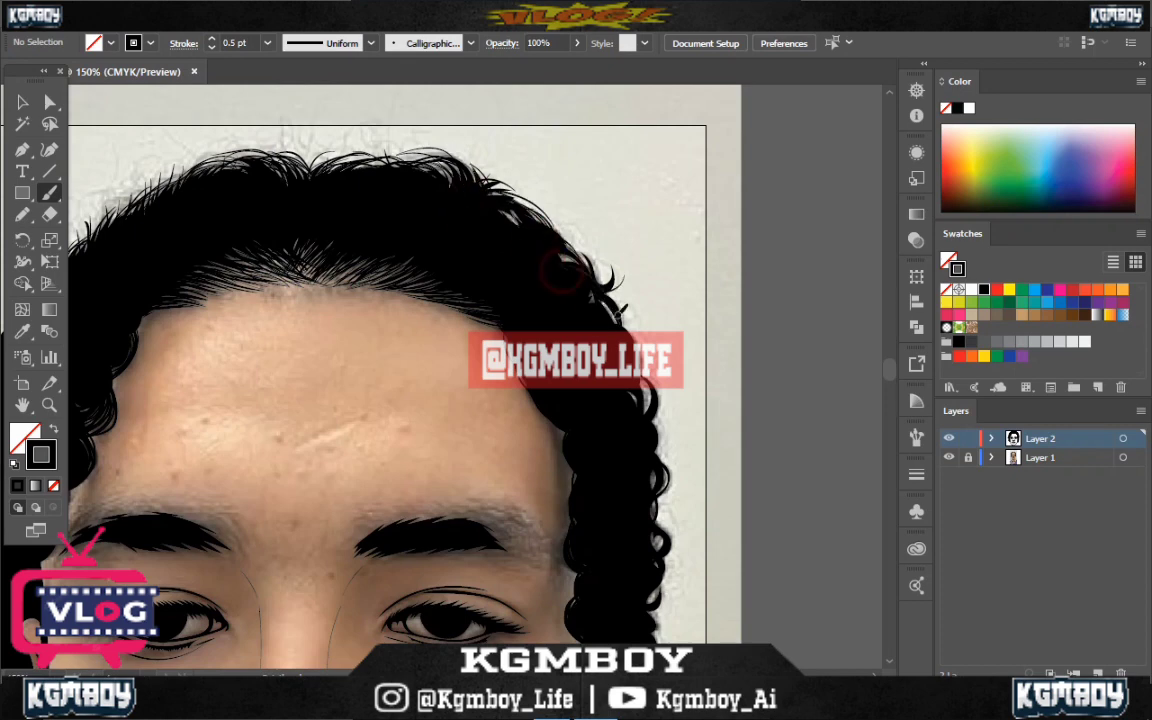
scroll(657, 412, down, 3)
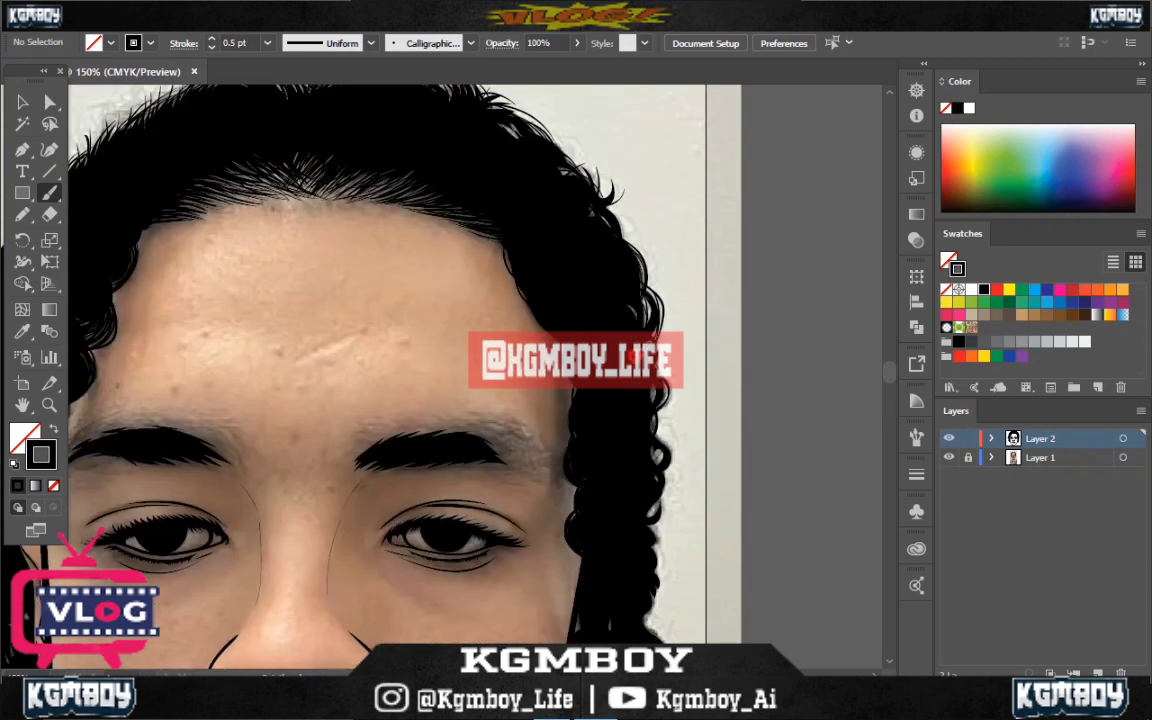
scroll(585, 335, down, 2)
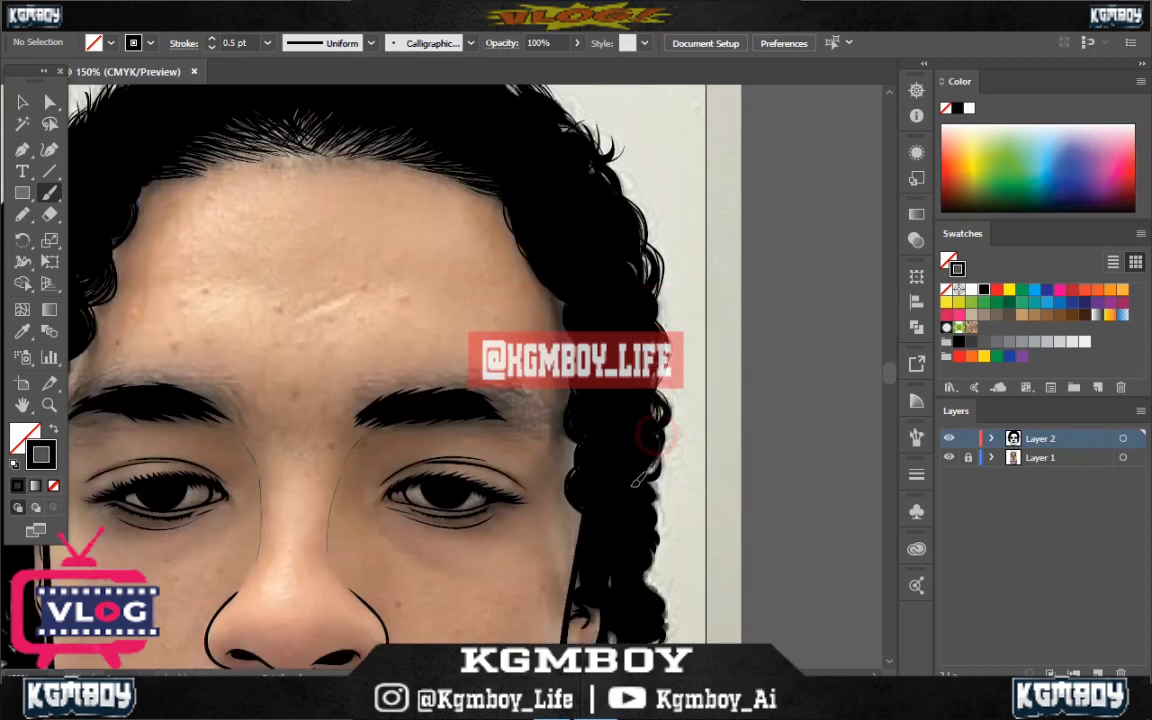
scroll(580, 421, down, 5)
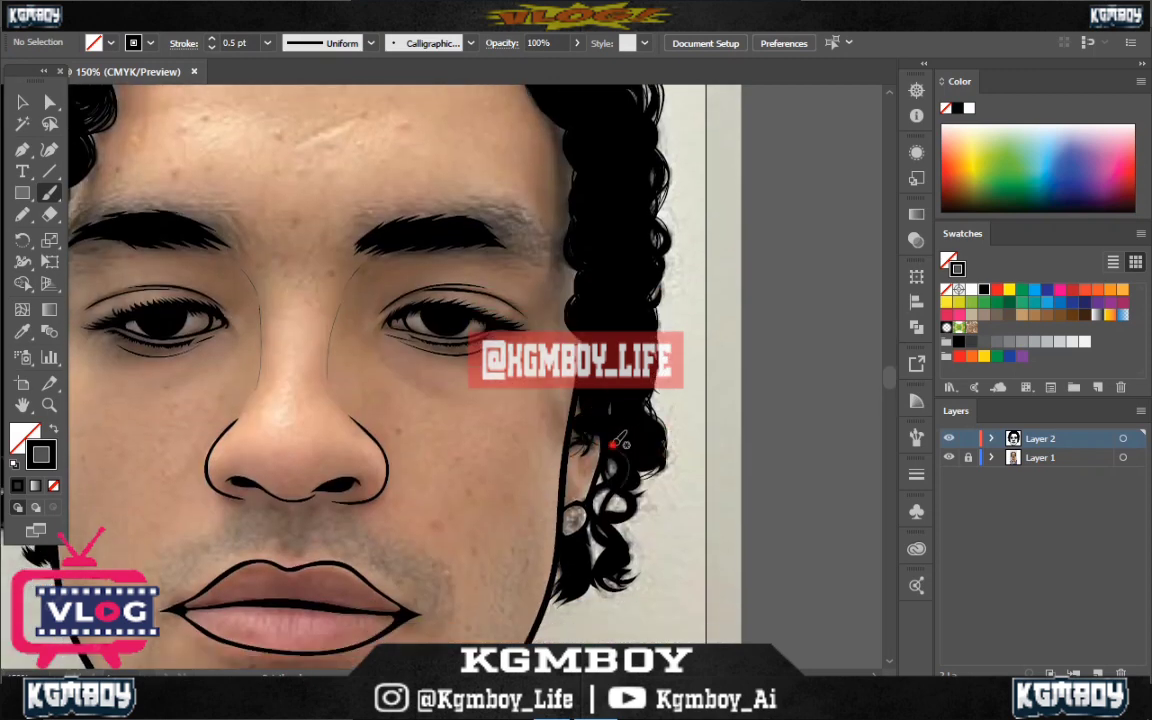
drag(628, 500, 600, 560)
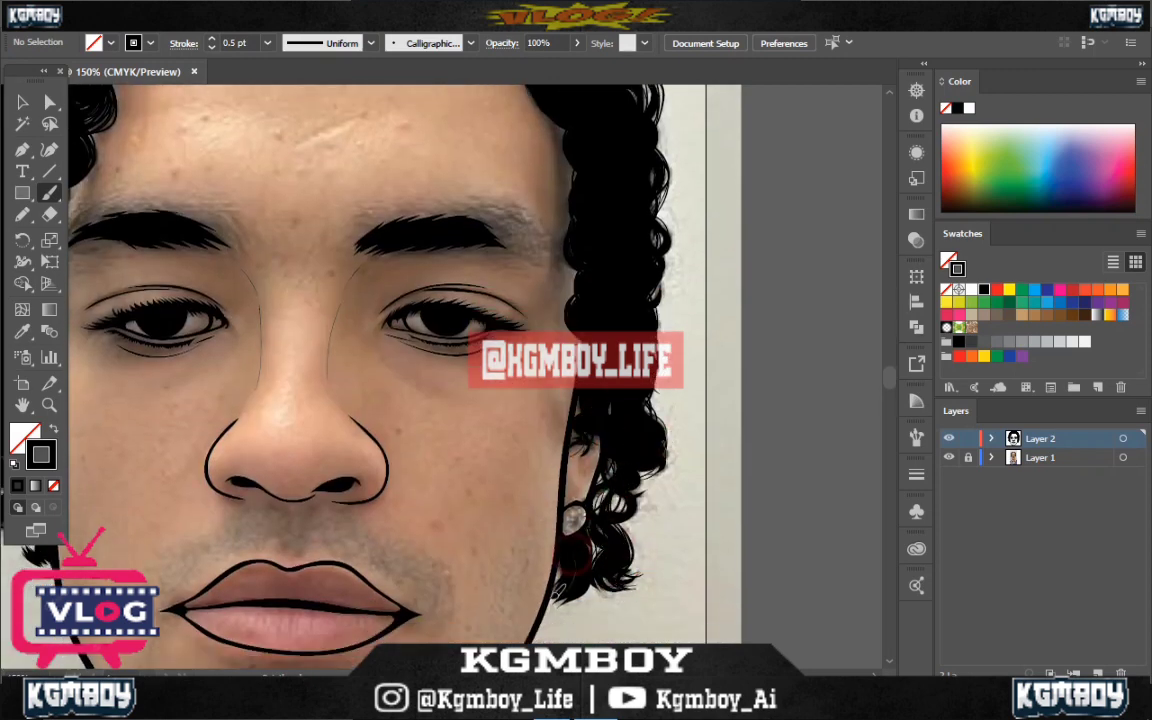
Fit the portrait in view and scroll to review the strands on both sides
key(ctrl+0)
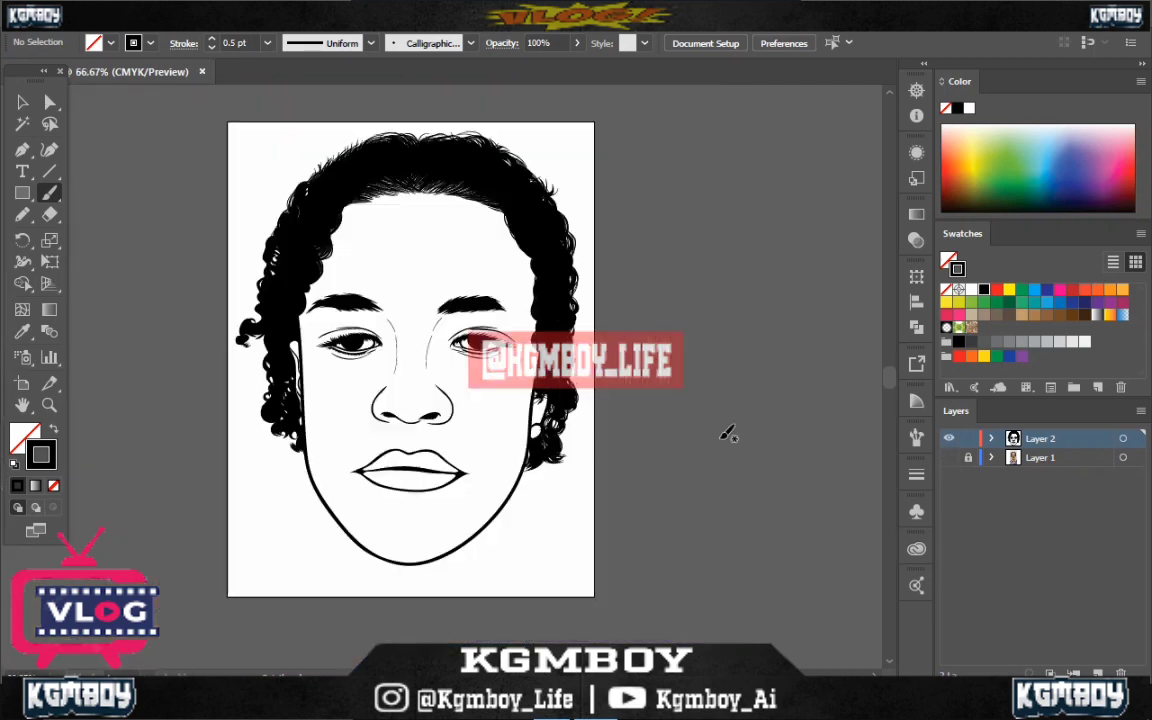
key(ctrl+1)
scroll(345, 215, up, 2)
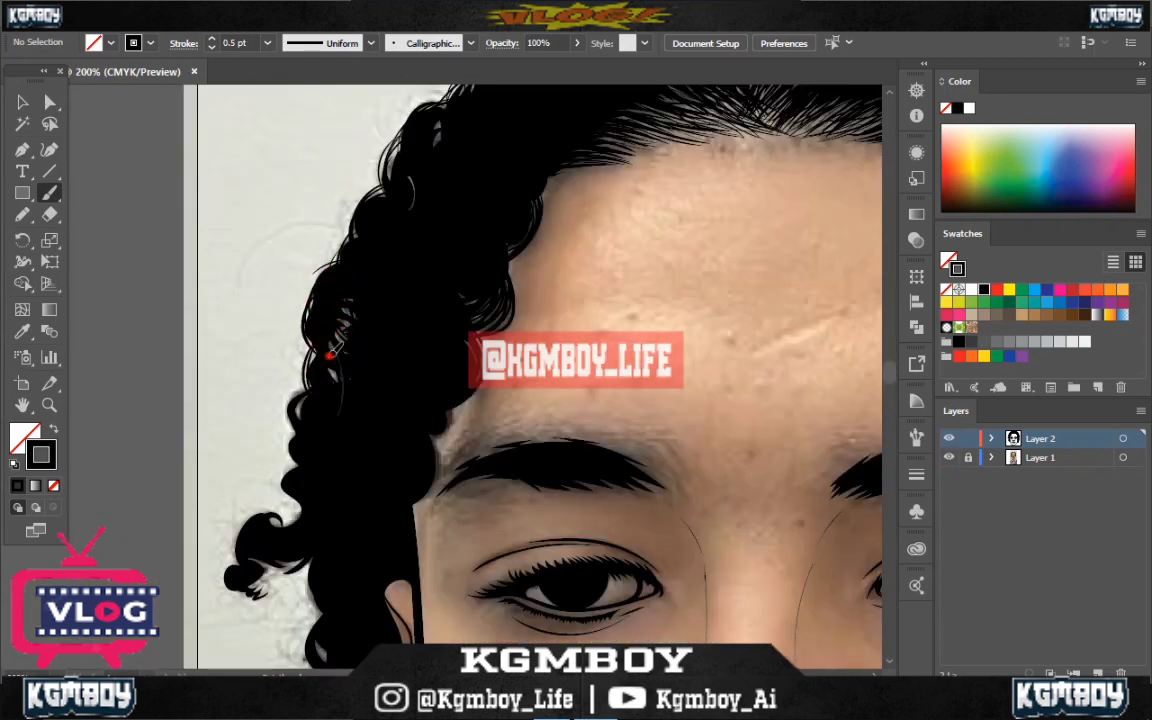
scroll(455, 342, down, 1)
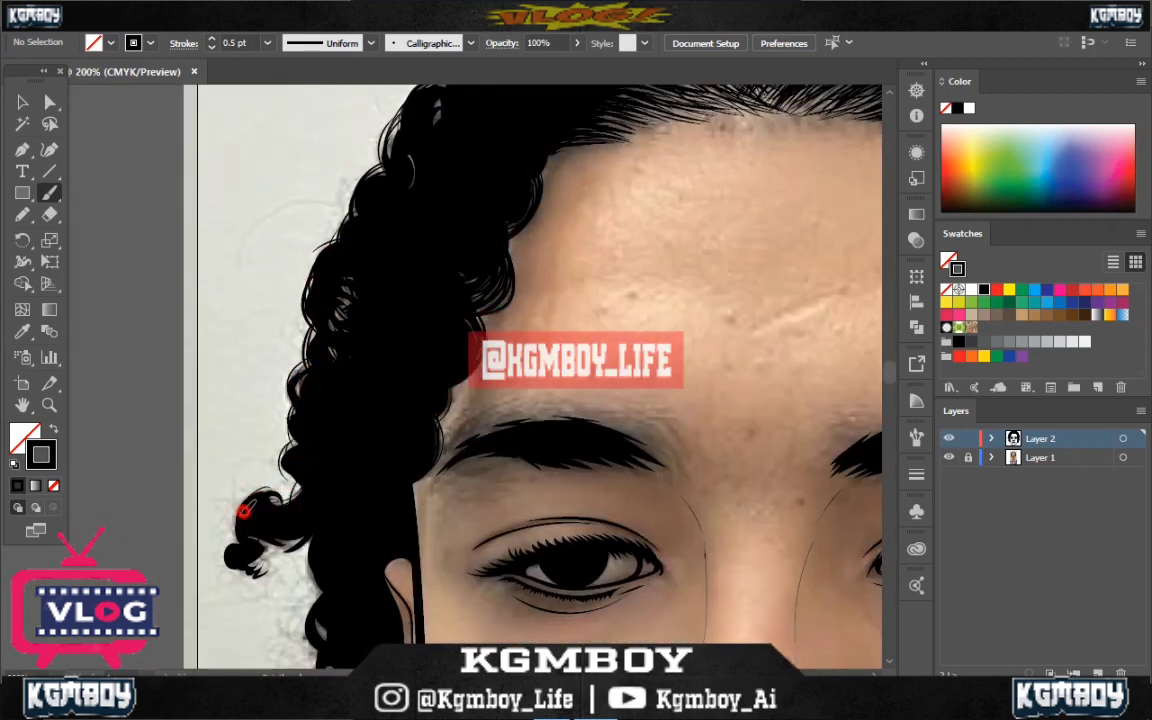
scroll(257, 545, down, 3)
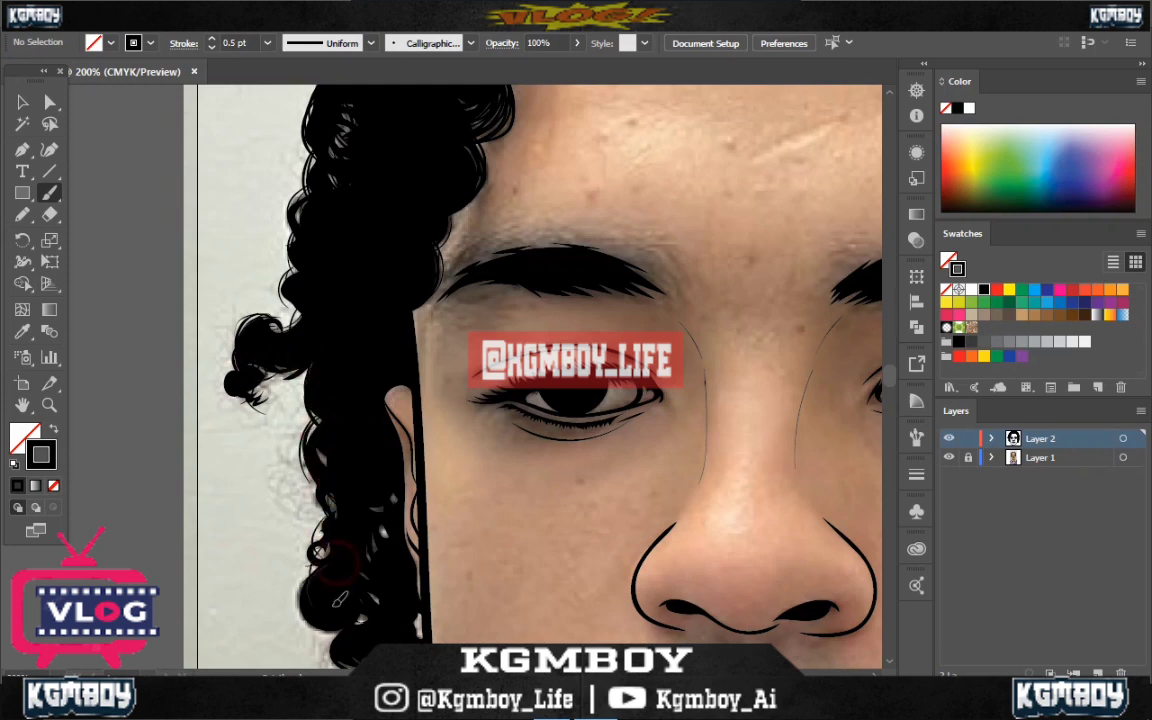
scroll(300, 440, down, 1)
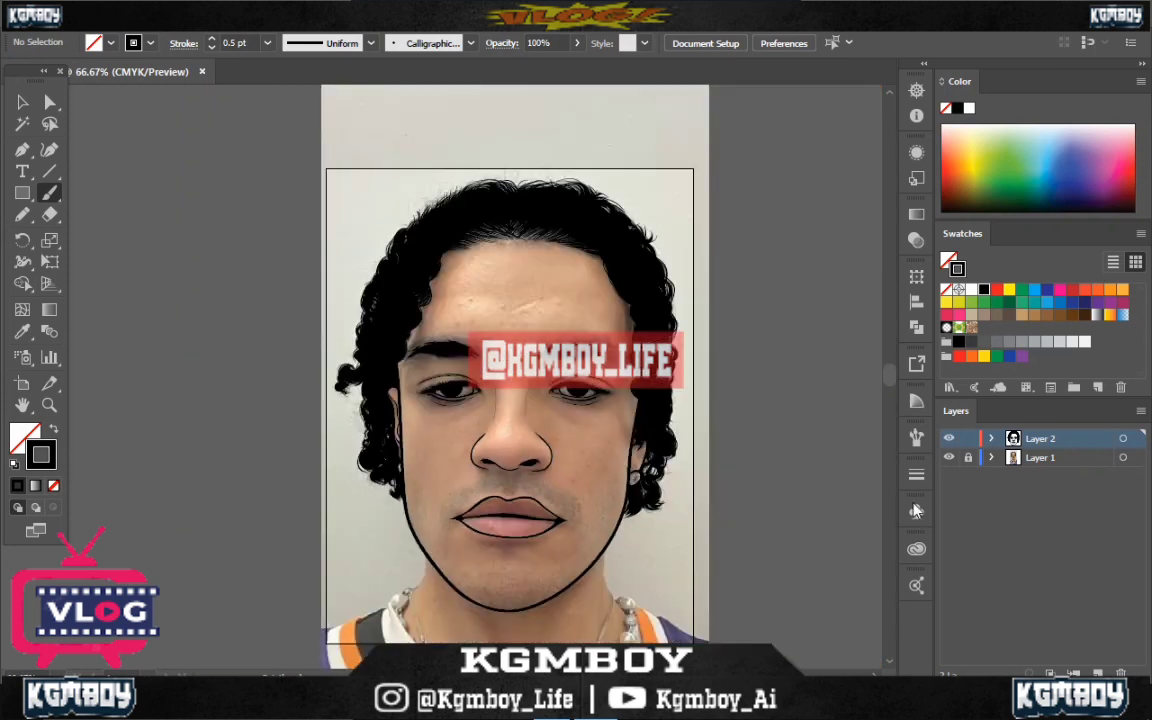
Paint 0.5 pt hair strokes filling out the first eyebrow's length, lower edge and left side
scroll(370, 390, down, 3)
scroll(527, 250, up, 3)
scroll(527, 250, up, 1)
drag(380, 290, 547, 320)
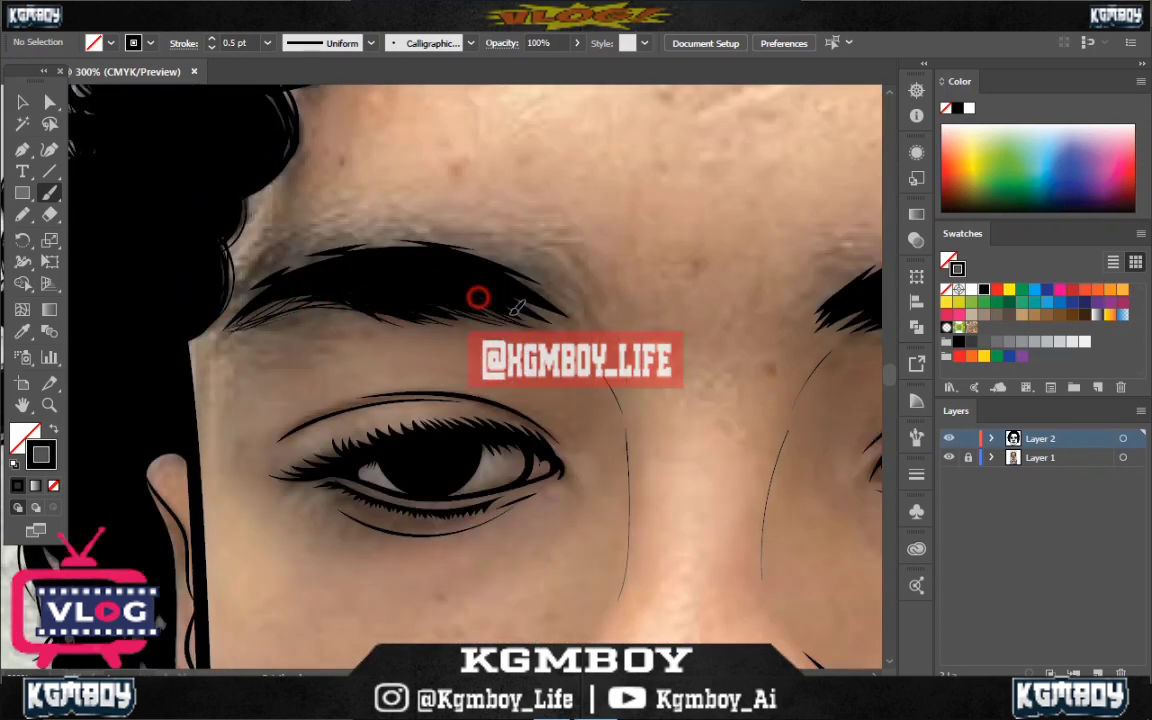
drag(466, 287, 267, 292)
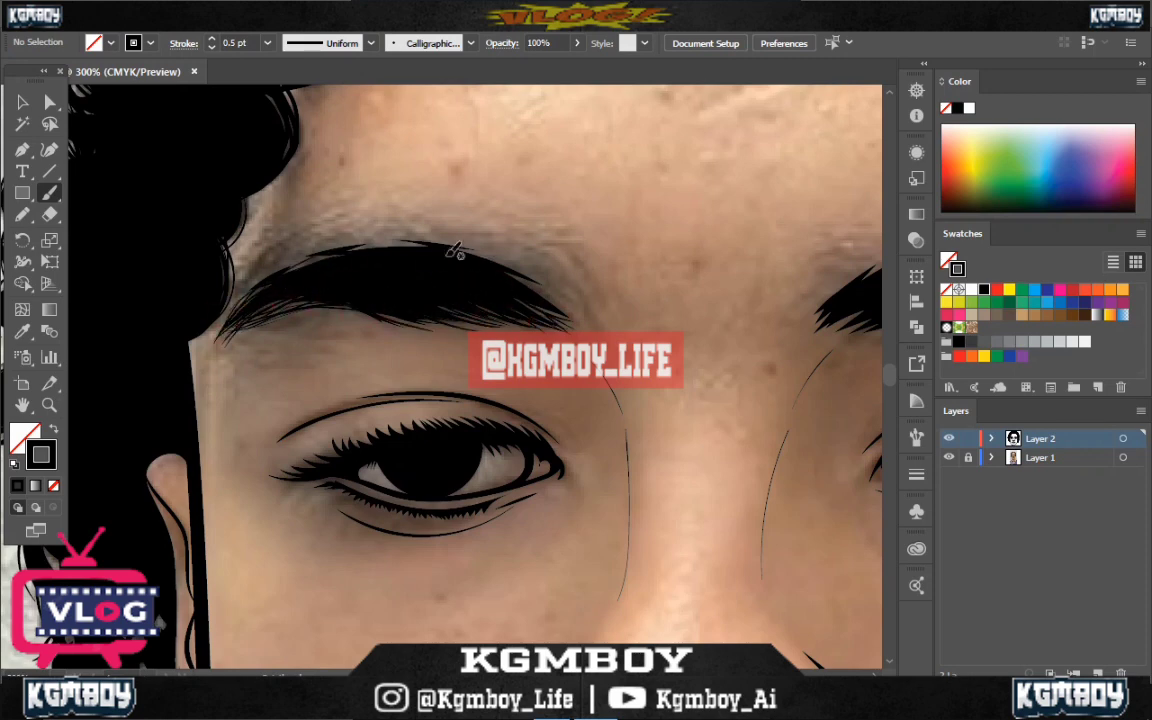
scroll(383, 325, up, 2)
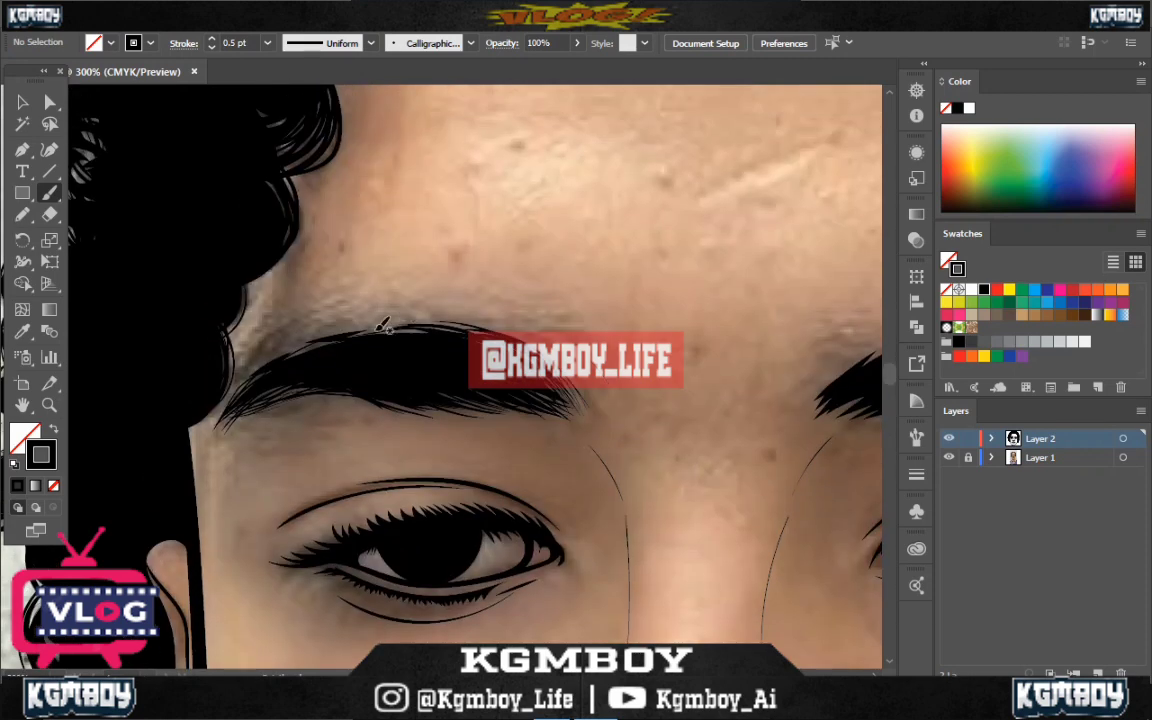
drag(383, 325, 225, 345)
drag(347, 321, 210, 355)
drag(393, 300, 236, 386)
mouse_move(316, 350)
mouse_down()
mouse_move(285, 395)
mouse_move(360, 386)
mouse_up()
Add thin hair strokes along the top edge of the other eyebrow
scroll(411, 309, down, 4)
scroll(530, 325, up, 3)
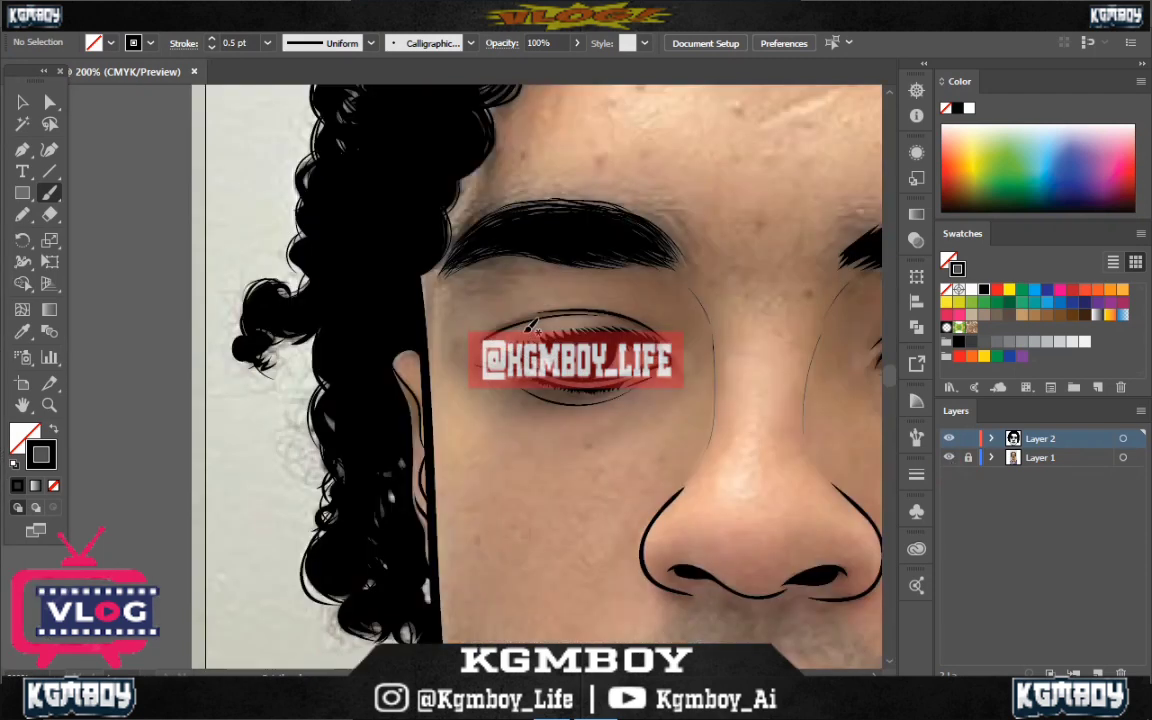
scroll(530, 325, down, 2)
scroll(478, 244, down, 2)
scroll(316, 360, up, 4)
drag(300, 330, 458, 277)
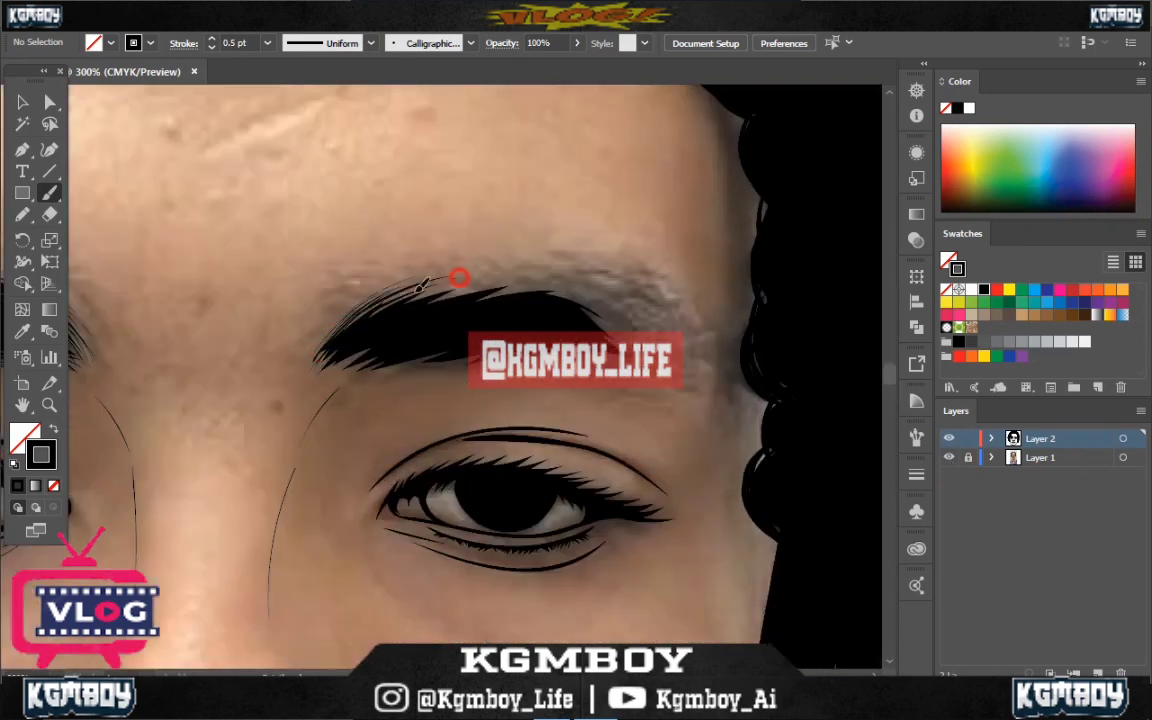
drag(345, 288, 490, 268)
drag(591, 300, 495, 270)
drag(400, 255, 288, 314)
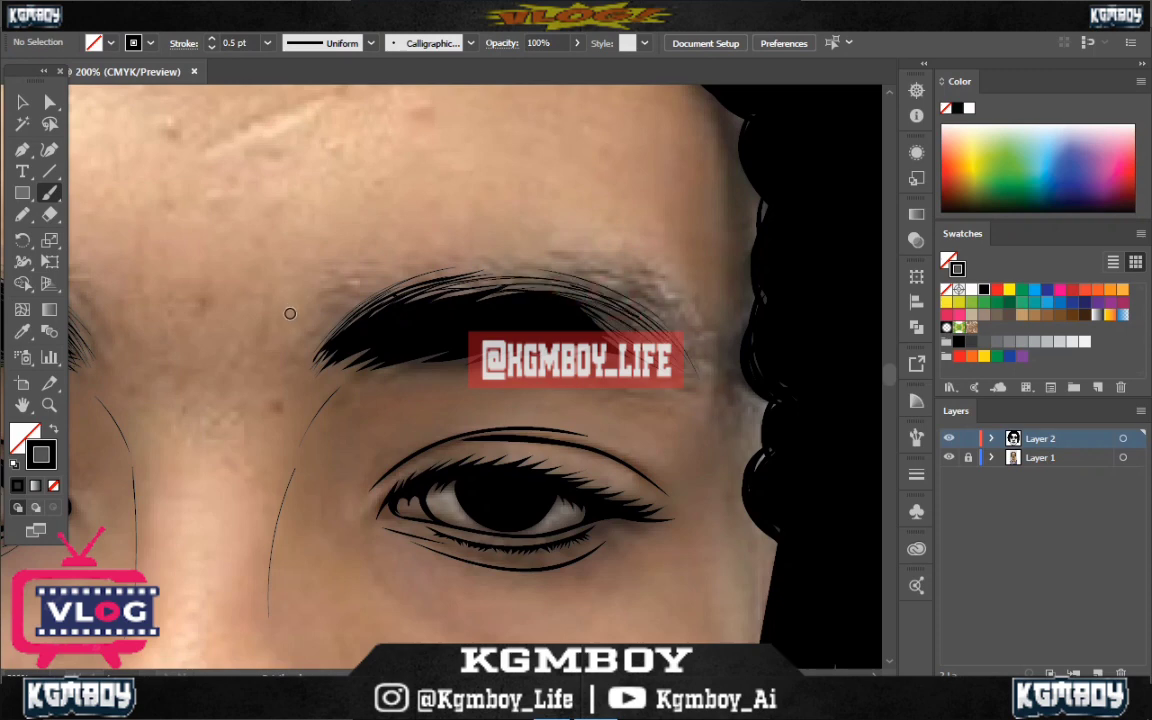
Feather more brushed hair strands into the second eyebrow
scroll(288, 314, down, 2)
drag(340, 280, 447, 315)
click(50, 193)
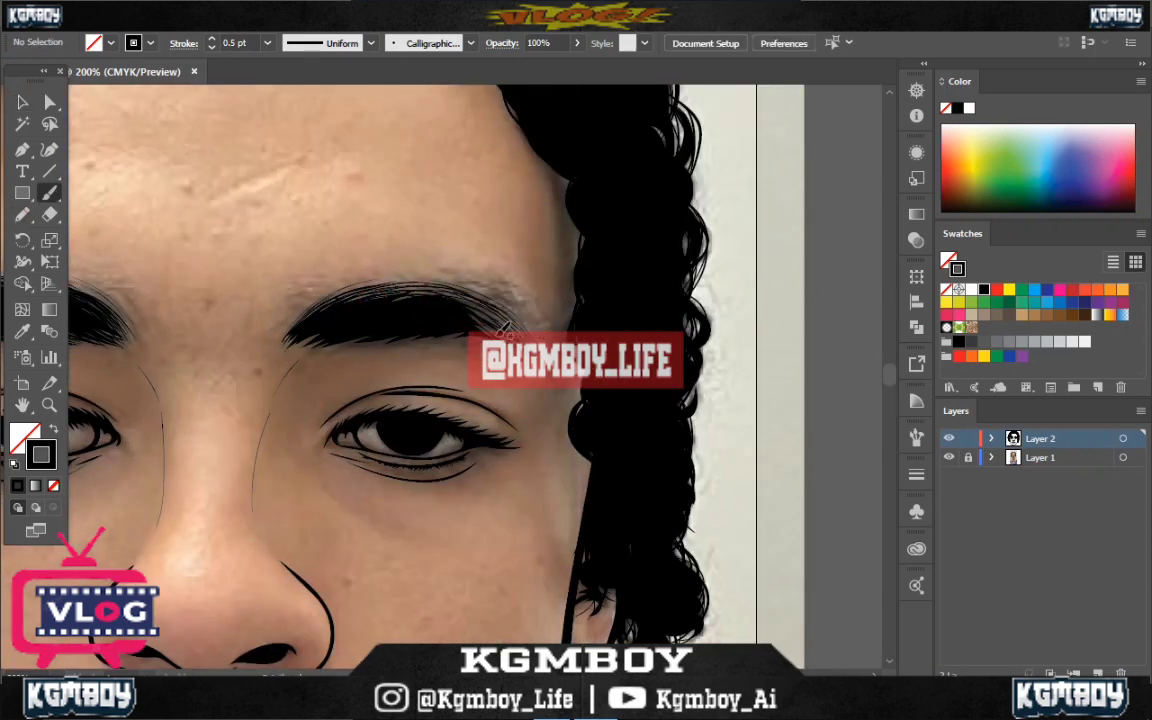
mouse_move(410, 328)
mouse_down()
mouse_move(355, 338)
mouse_move(446, 300)
mouse_up()
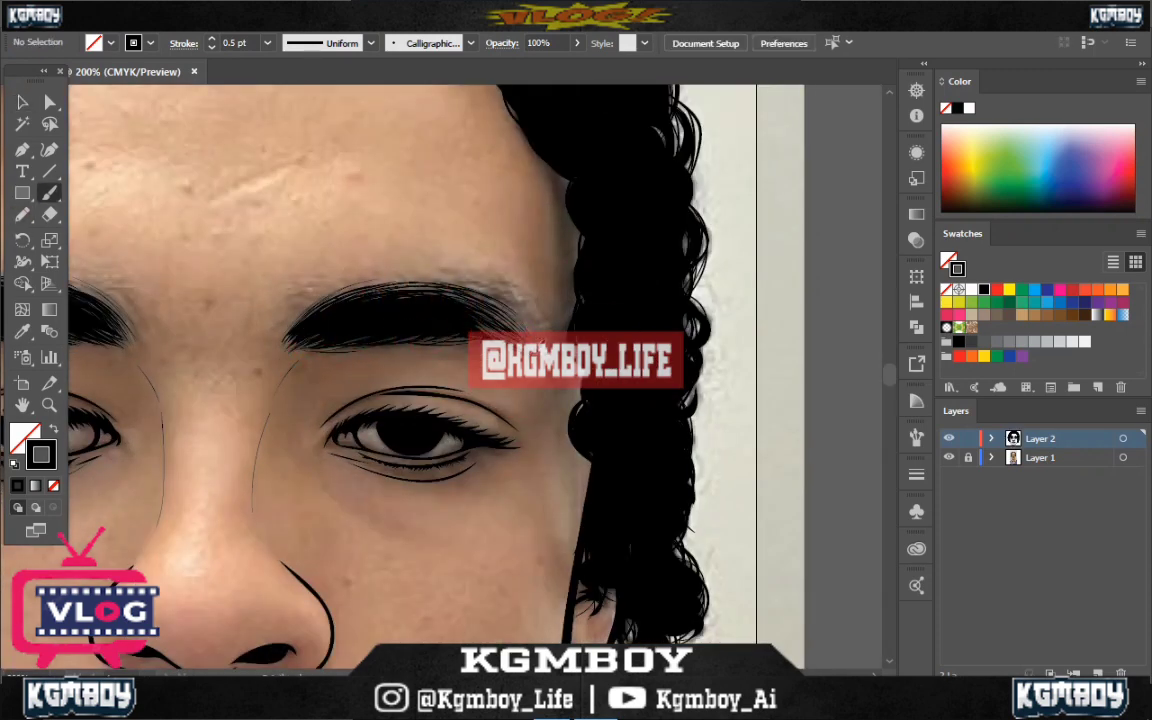
scroll(522, 328, down, 3)
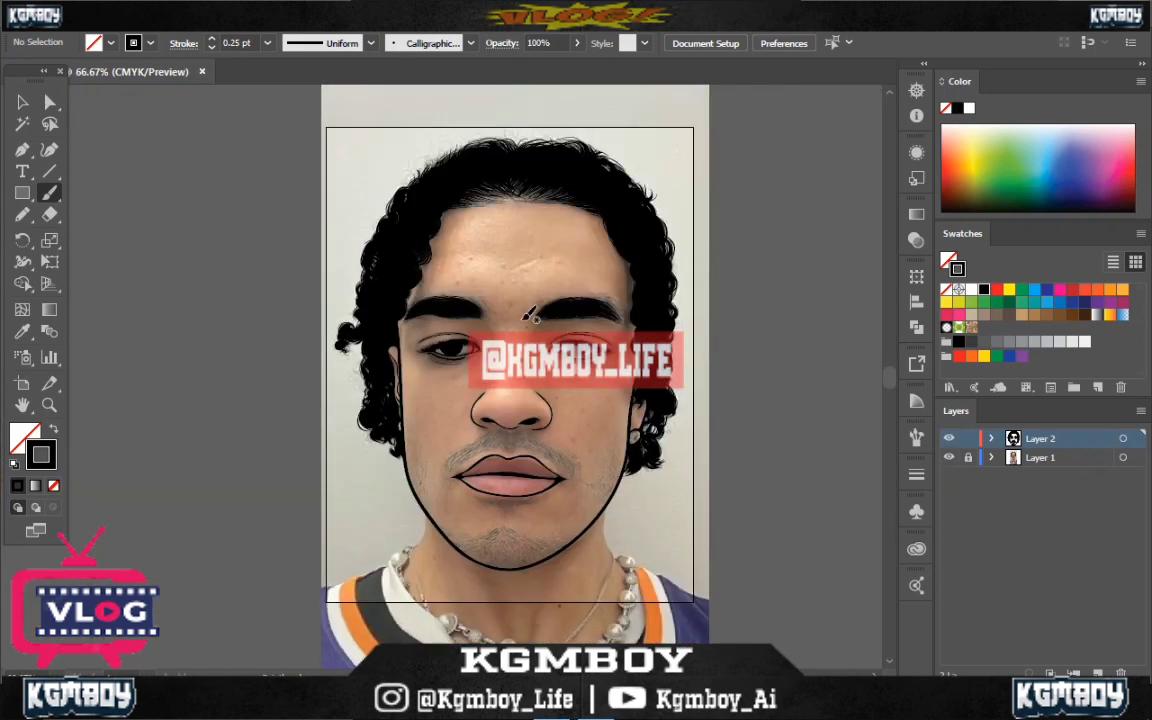
Hide the reference photo and choose a light skin tone swatch as the fill
click(949, 457)
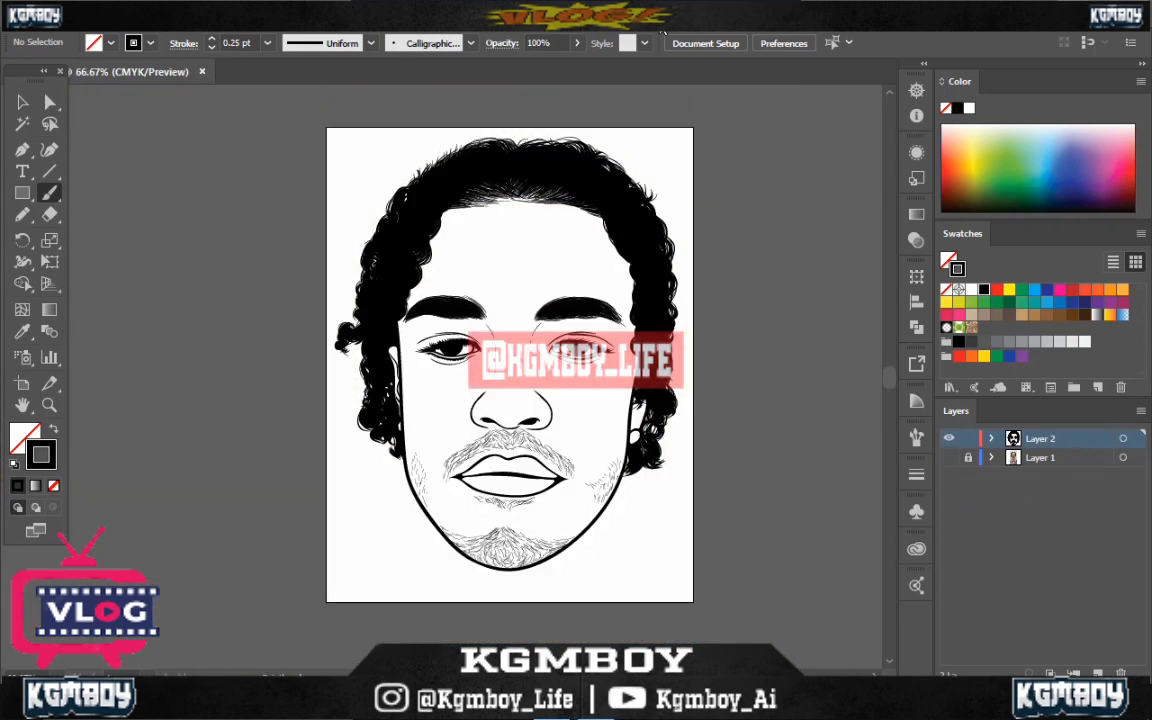
click(974, 282)
click(22, 101)
key(ctrl+a)
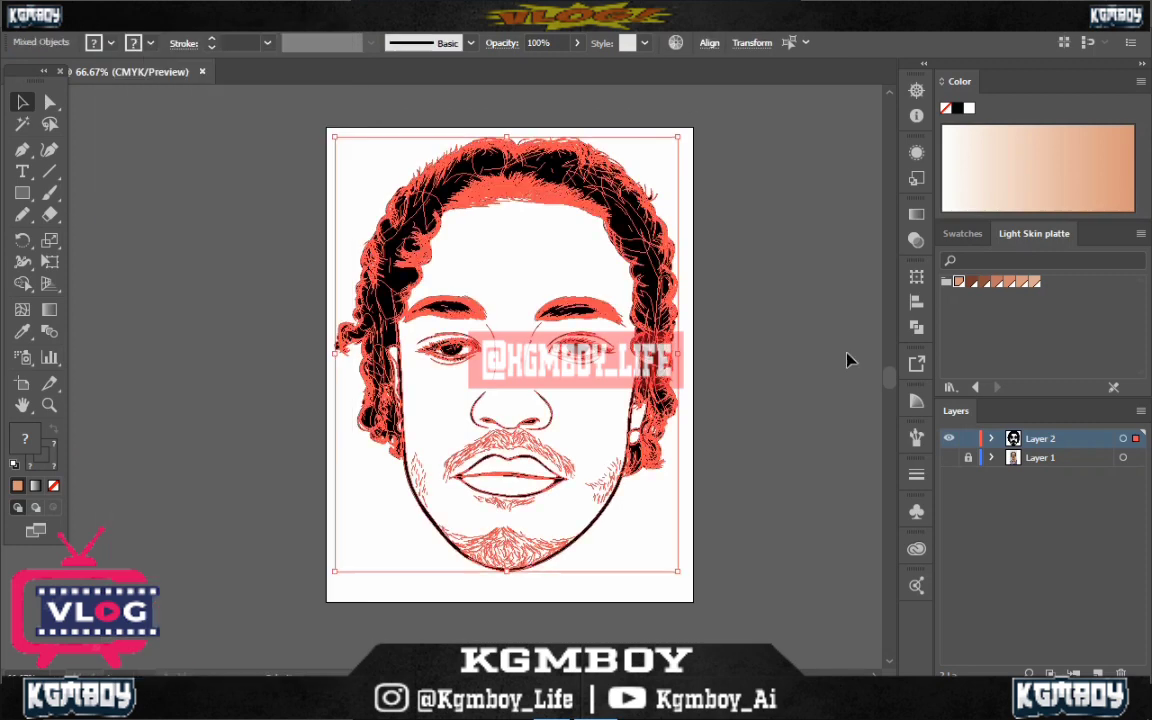
key(shift+ctrl+F9)
Draw a skin-coloured rectangle over the artboard, send it to back, and merge it with Pathfinder
key(shift+ctrl+F9)
key(shift+ctrl+a)
key(m)
drag(321, 115, 752, 620)
right_click(365, 180)
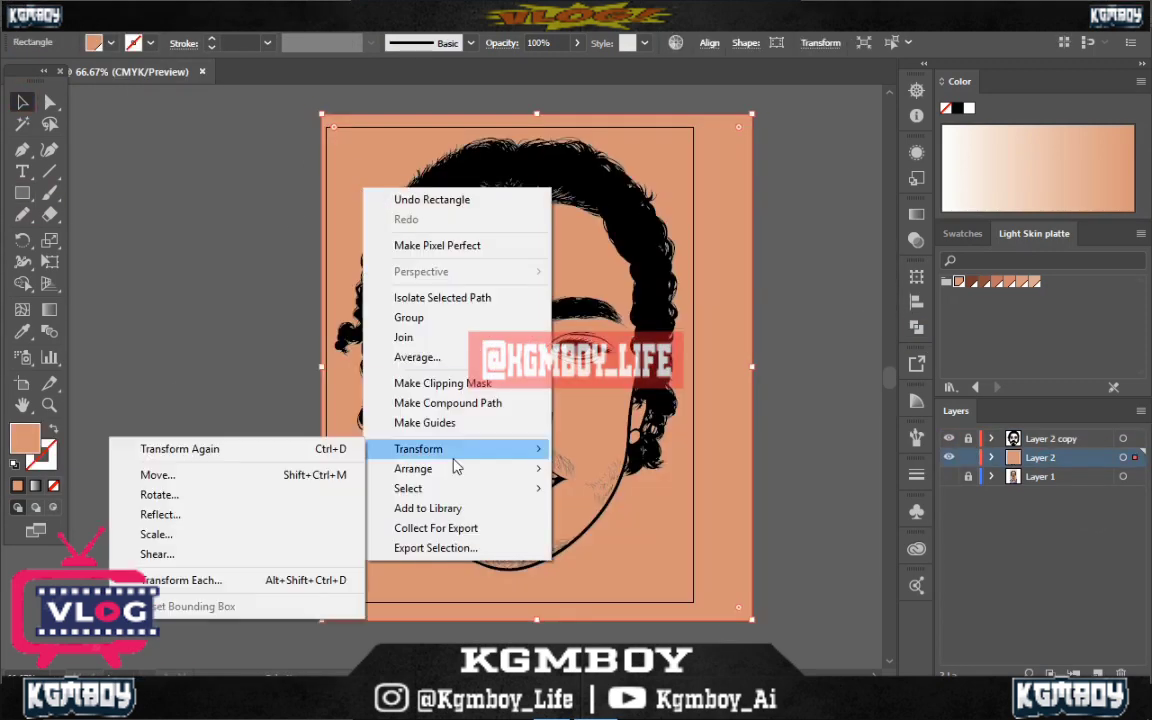
key(ctrl+a)
key(shift+ctrl+F9)
click(775, 358)
Remove the skin fill outside the face in isolation mode, then exit the group
right_click(348, 158)
click(430, 267)
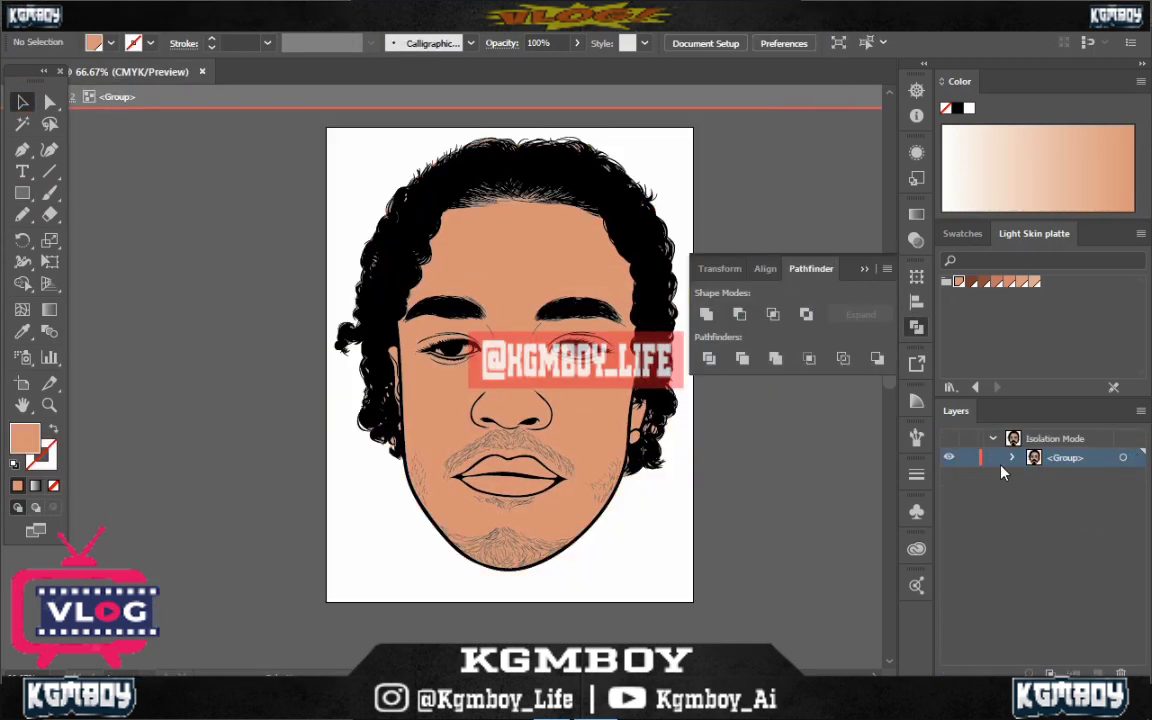
scroll(1050, 500, down, 2)
drag(968, 558, 962, 348)
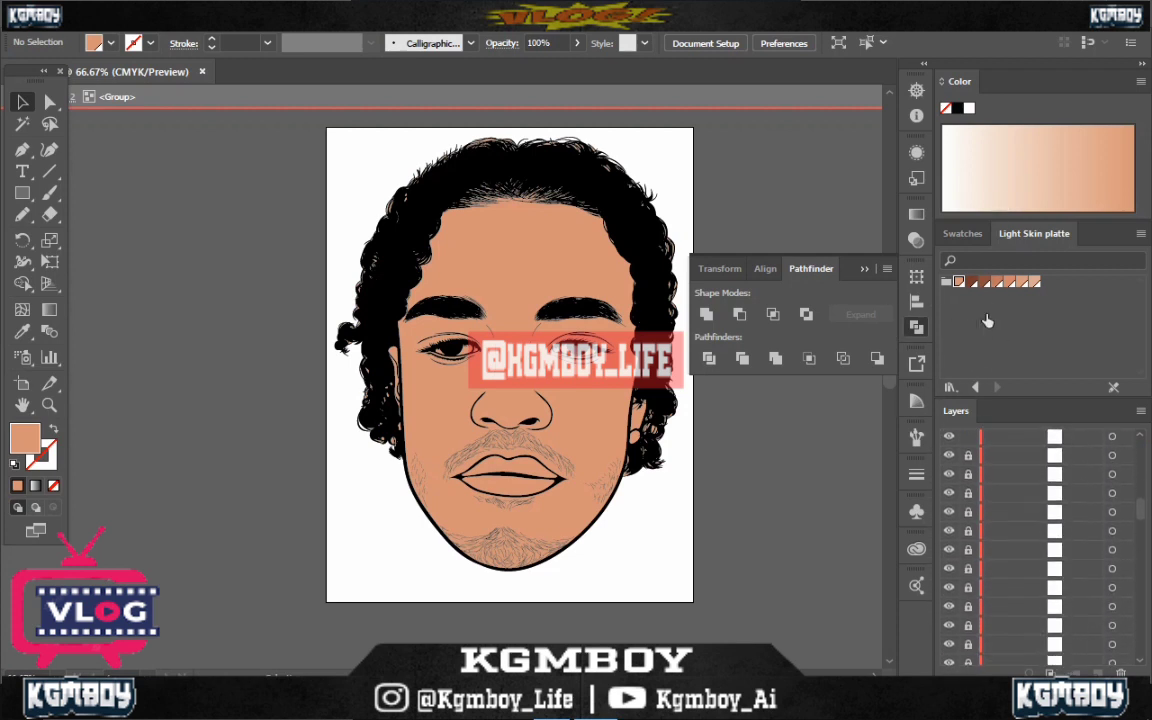
scroll(1030, 500, up, 3)
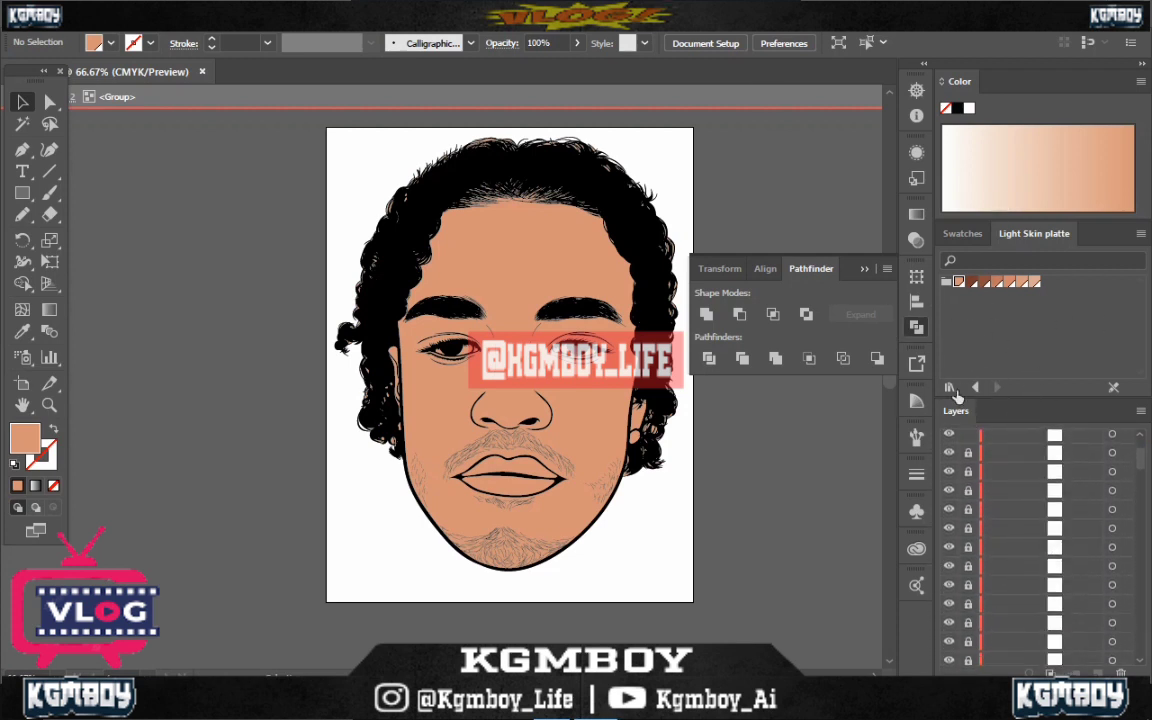
scroll(1030, 500, up, 3)
click(1011, 457)
click(860, 267)
double_click(816, 288)
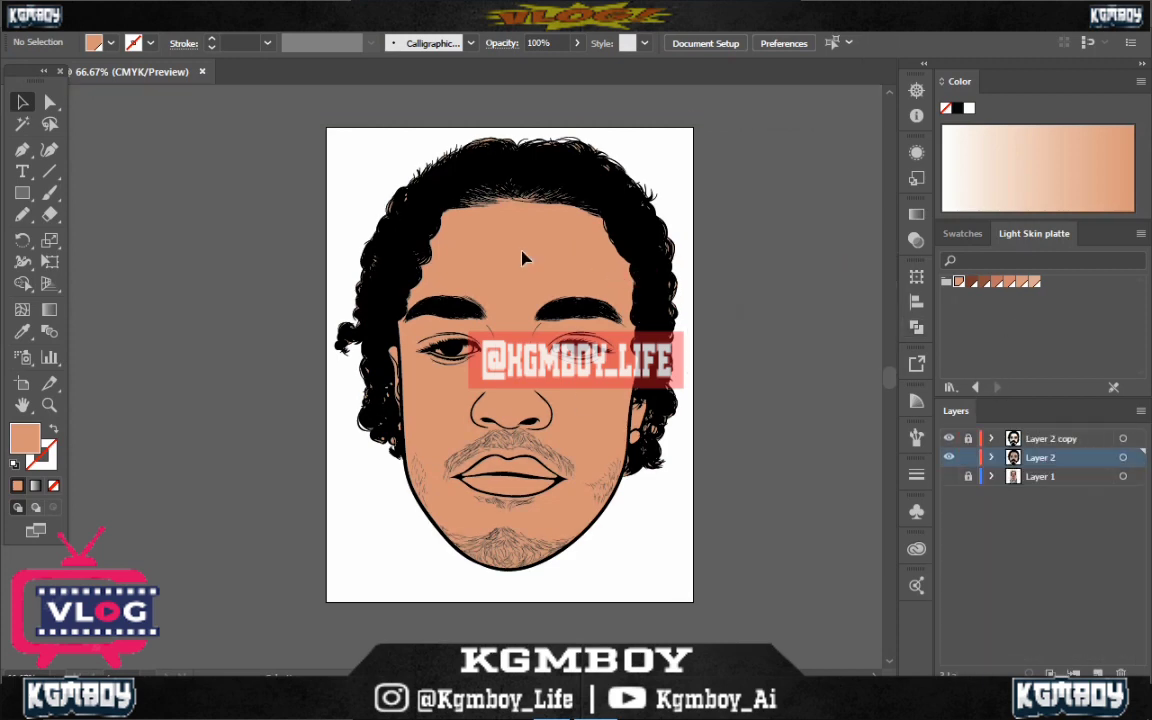
Enter isolation mode on the face group and pan around the artwork
double_click(569, 314)
scroll(569, 314, up, 2)
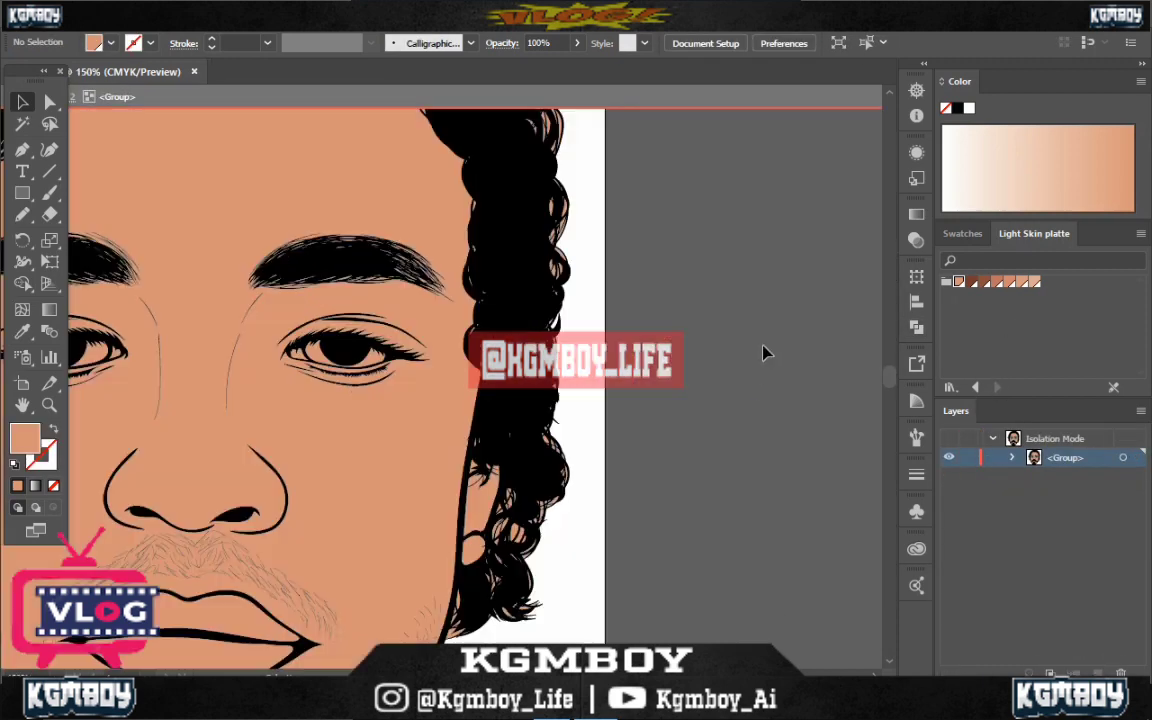
scroll(450, 350, up, 3)
scroll(450, 350, down, 3)
scroll(437, 418, up, 2)
drag(437, 418, 340, 400)
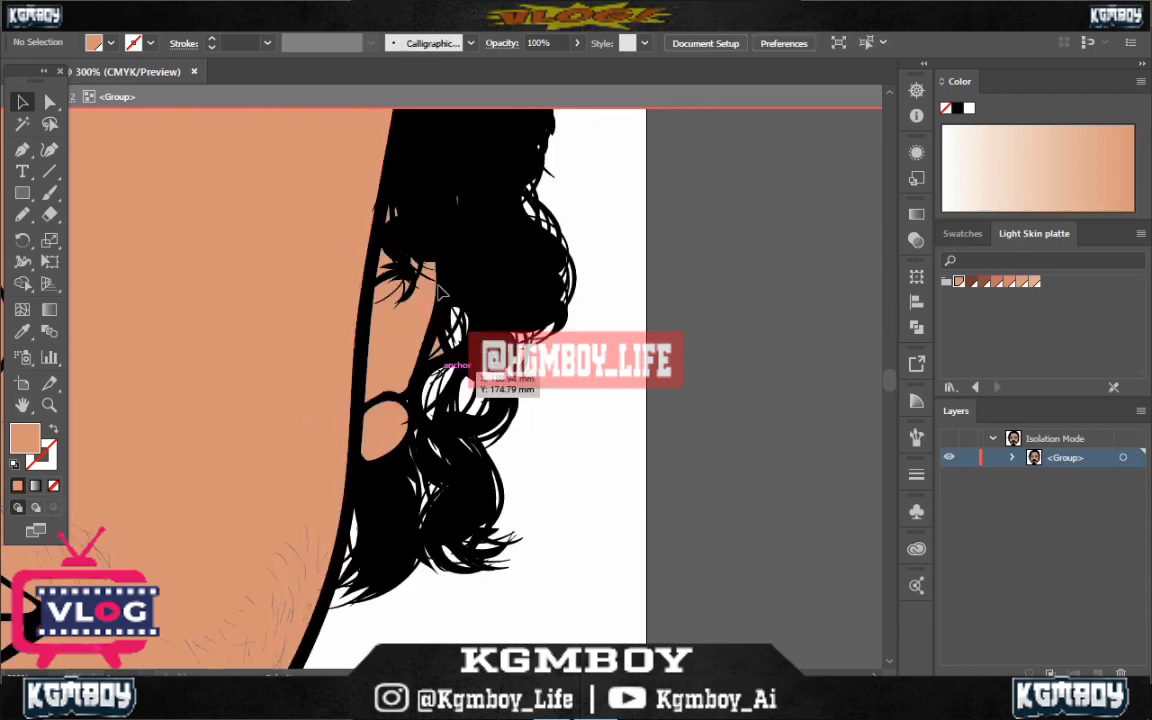
scroll(447, 307, up, 2)
scroll(700, 240, down, 3)
scroll(745, 281, down, 3)
scroll(745, 281, up, 2)
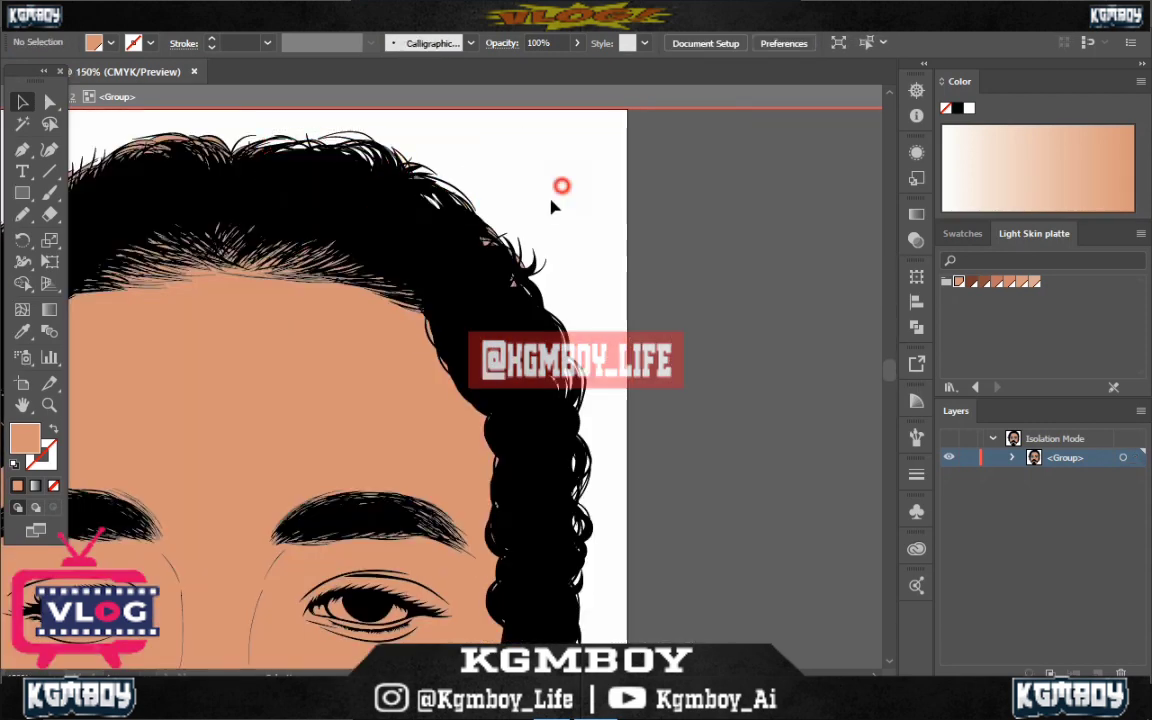
scroll(560, 206, up, 1)
Select and deselect a hairline piece, then re-enter the face group's isolation mode
drag(257, 123, 303, 257)
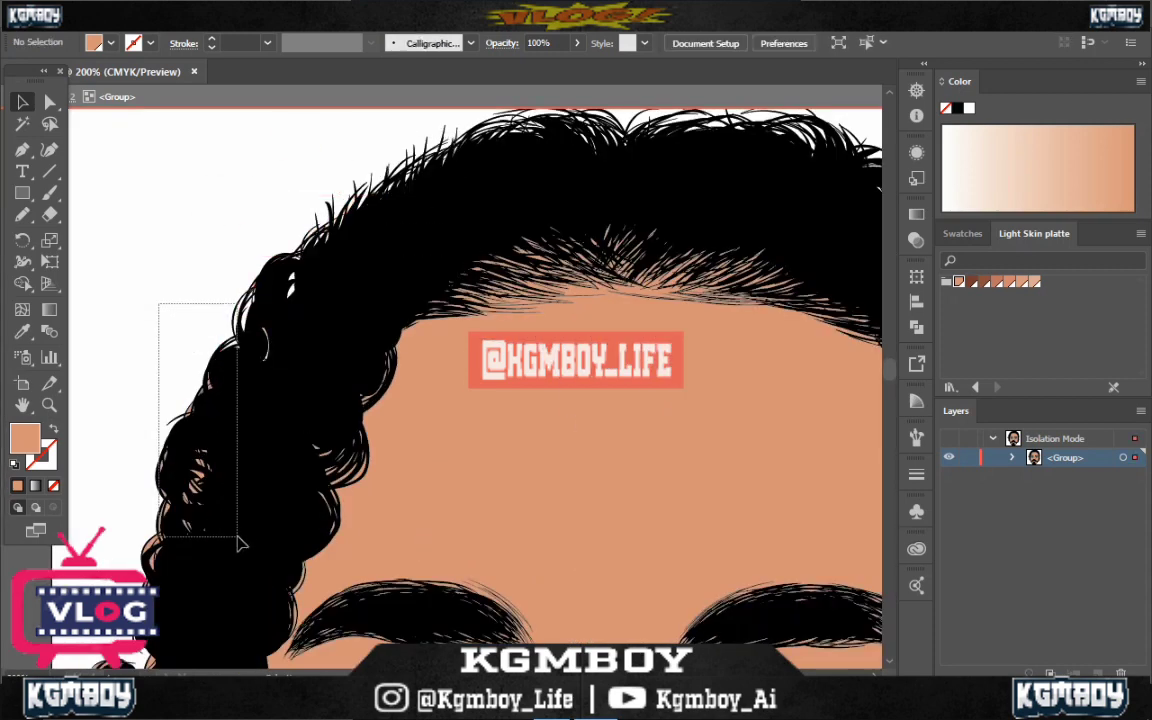
drag(160, 303, 240, 540)
scroll(706, 284, down, 3)
double_click(706, 284)
double_click(478, 320)
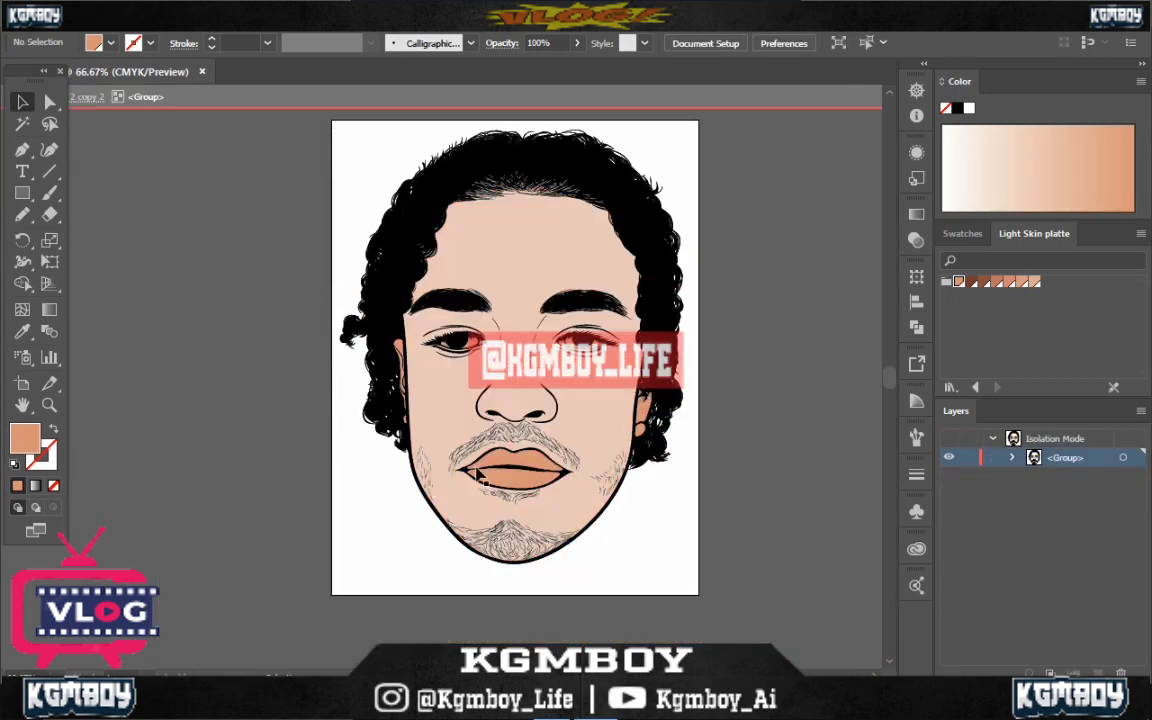
scroll(300, 300, up, 2)
scroll(260, 450, down, 2)
scroll(256, 453, up, 2)
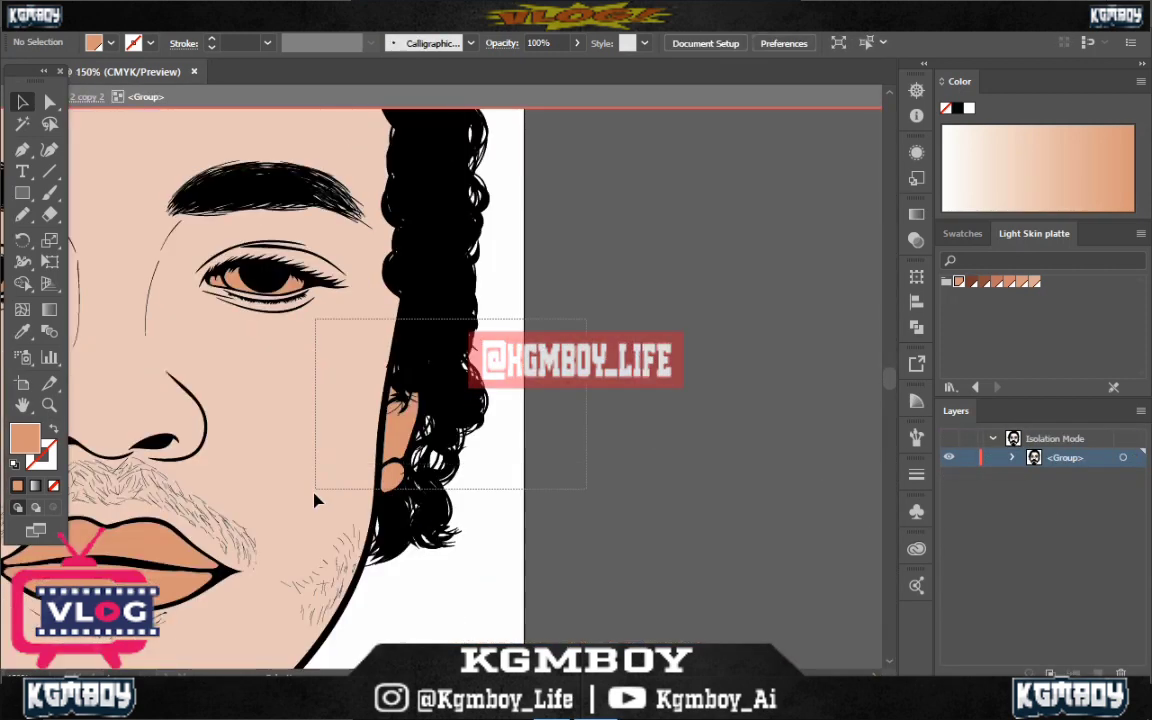
scroll(586, 391, up, 1)
scroll(388, 233, up, 1)
scroll(388, 232, down, 1)
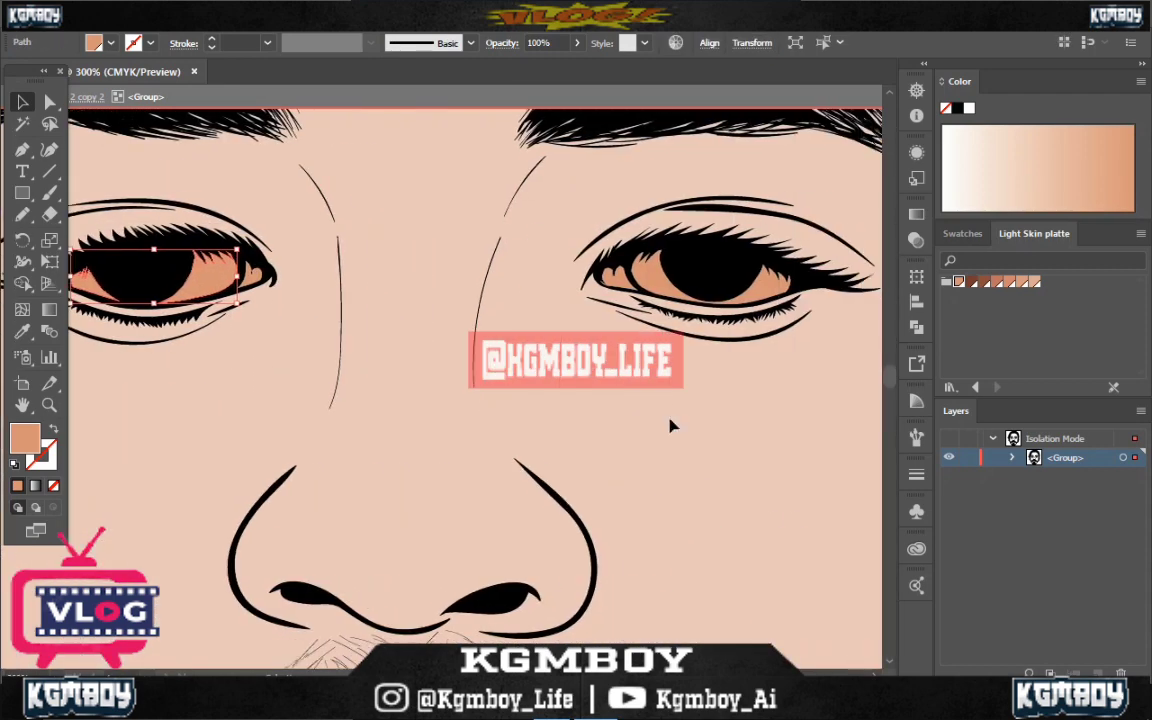
Give the iris shape a new fill colour through the Color Picker
double_click(25, 437)
click(694, 221)
click(1072, 218)
scroll(700, 380, down, 2)
scroll(835, 436, down, 2)
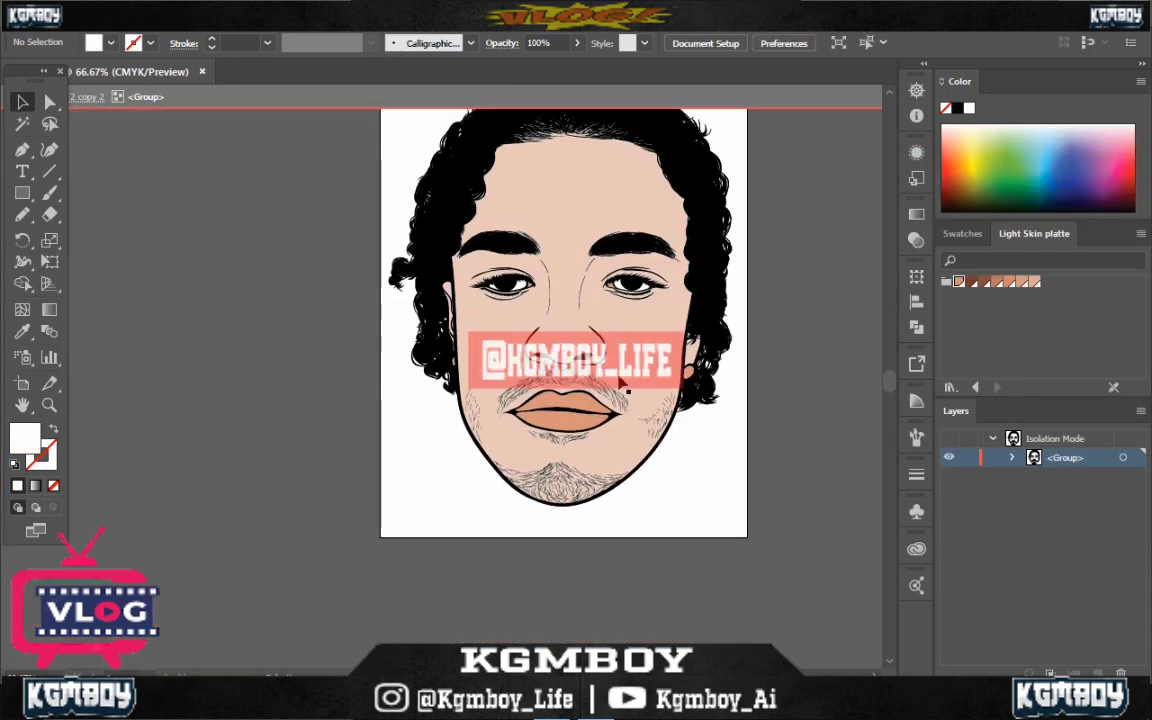
scroll(580, 447, up, 1)
Colour the lips salmon-red, then darken them via Recolor Artwork to S 44.19%, B 55%
click(560, 260)
double_click(25, 437)
click(1113, 221)
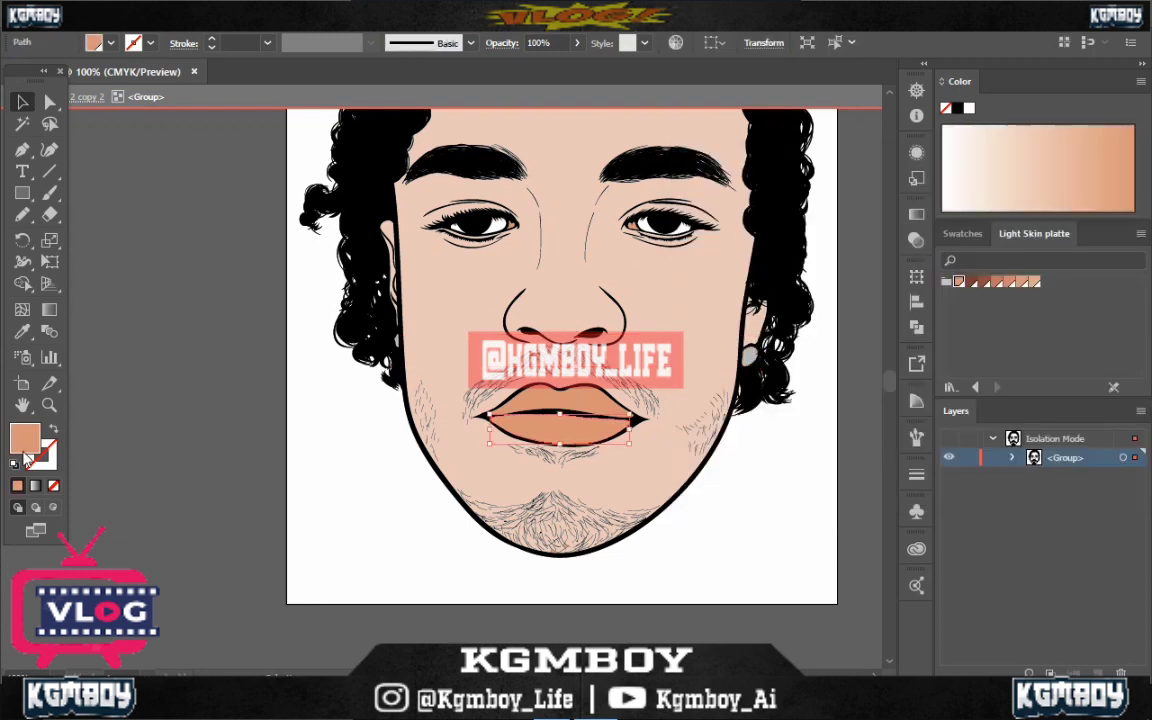
click(950, 150)
click(150, 10)
click(440, 328)
drag(757, 533, 752, 530)
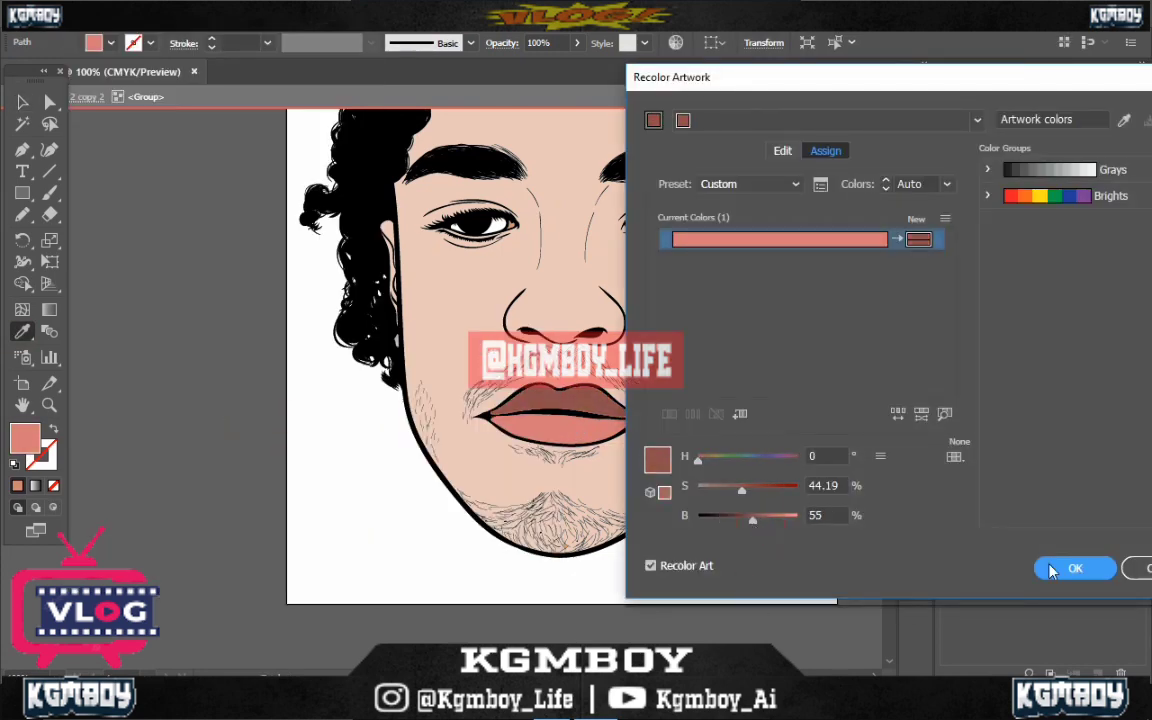
click(1075, 567)
Draw a brown Pencil shadow from the brow down beside the nose
double_click(210, 403)
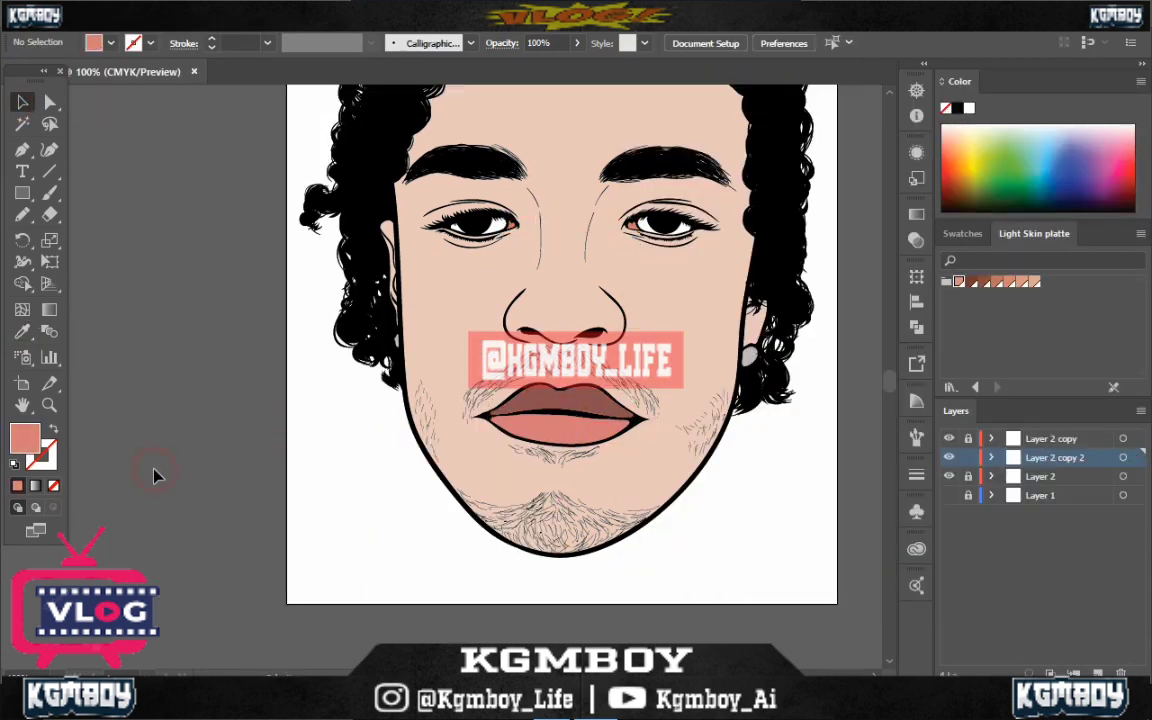
click(985, 281)
key(n)
key(ctrl+plus)
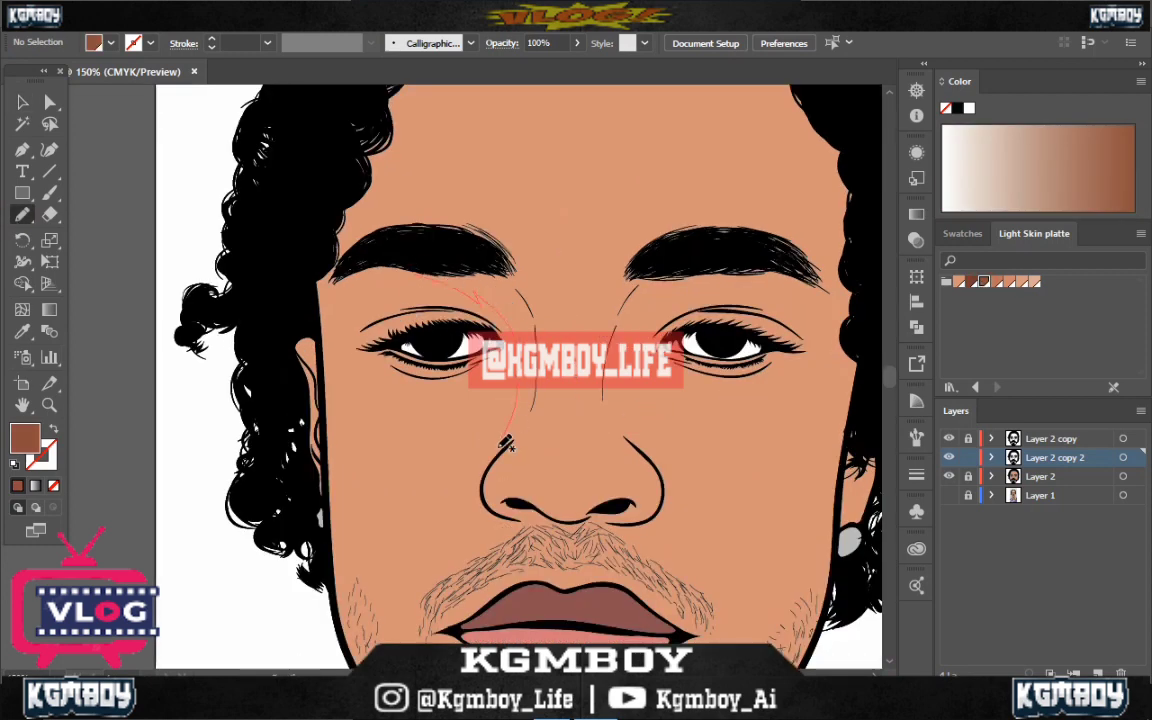
drag(378, 256, 400, 288)
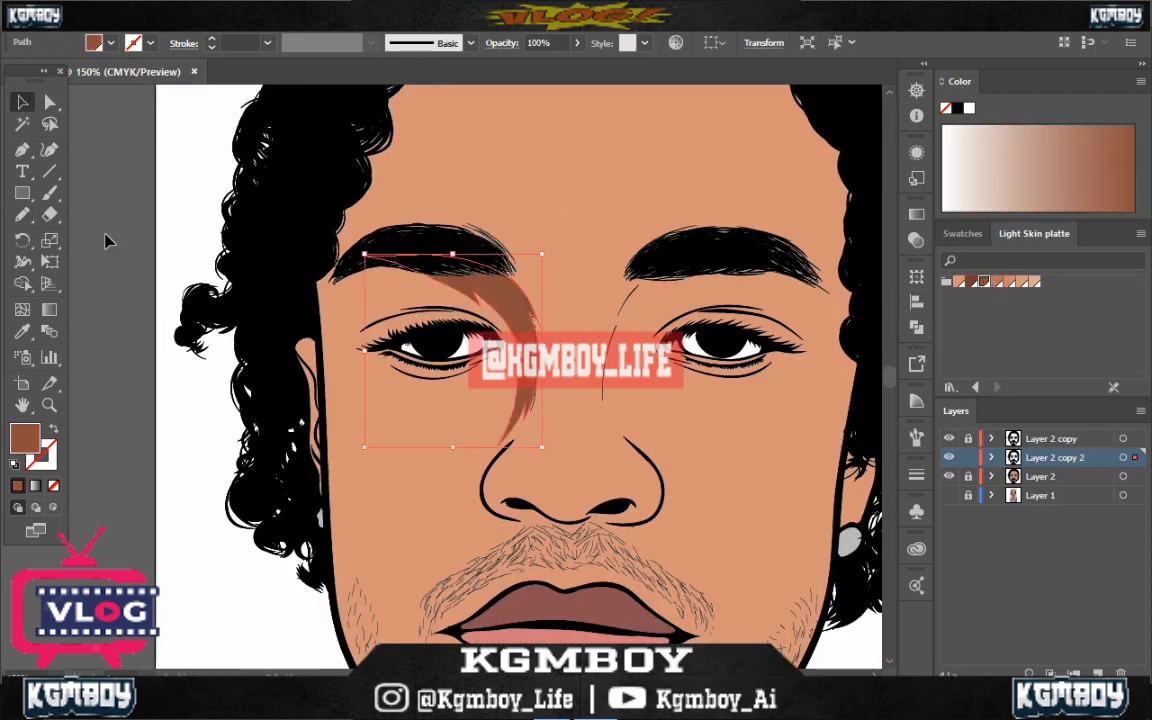
key(ctrl+plus)
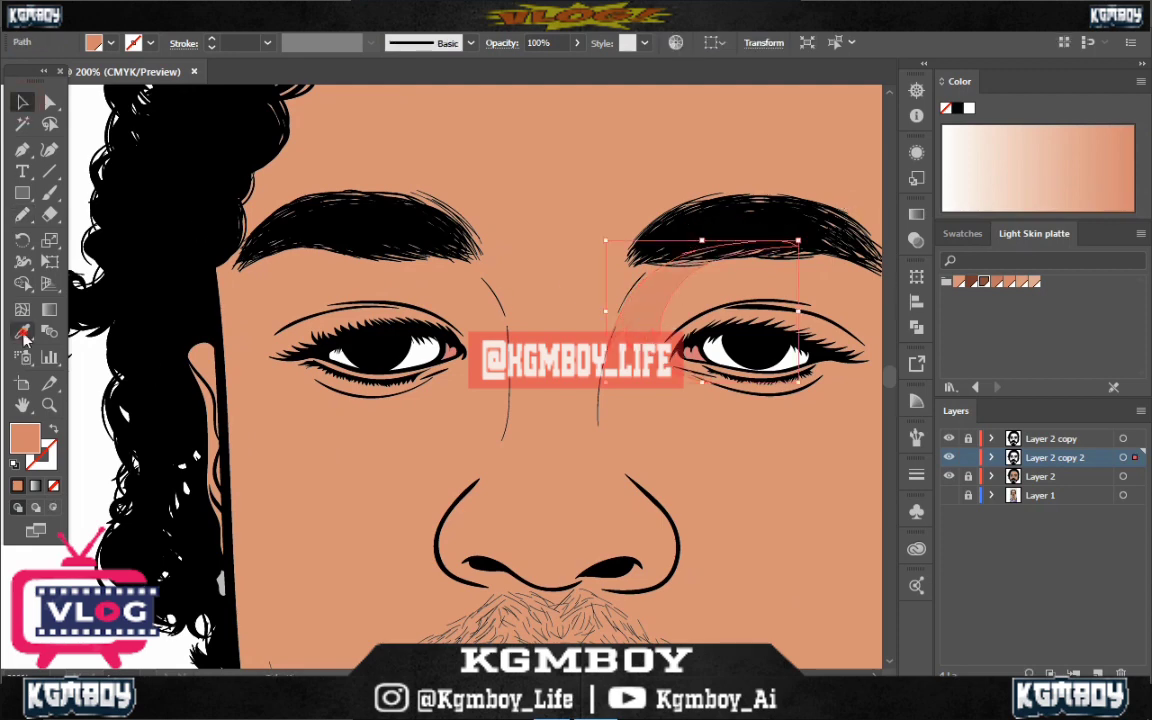
click(972, 281)
Shade the ear's inner edge, under the lower eyelid and a crease above the upper eyelid
key(ctrl+0)
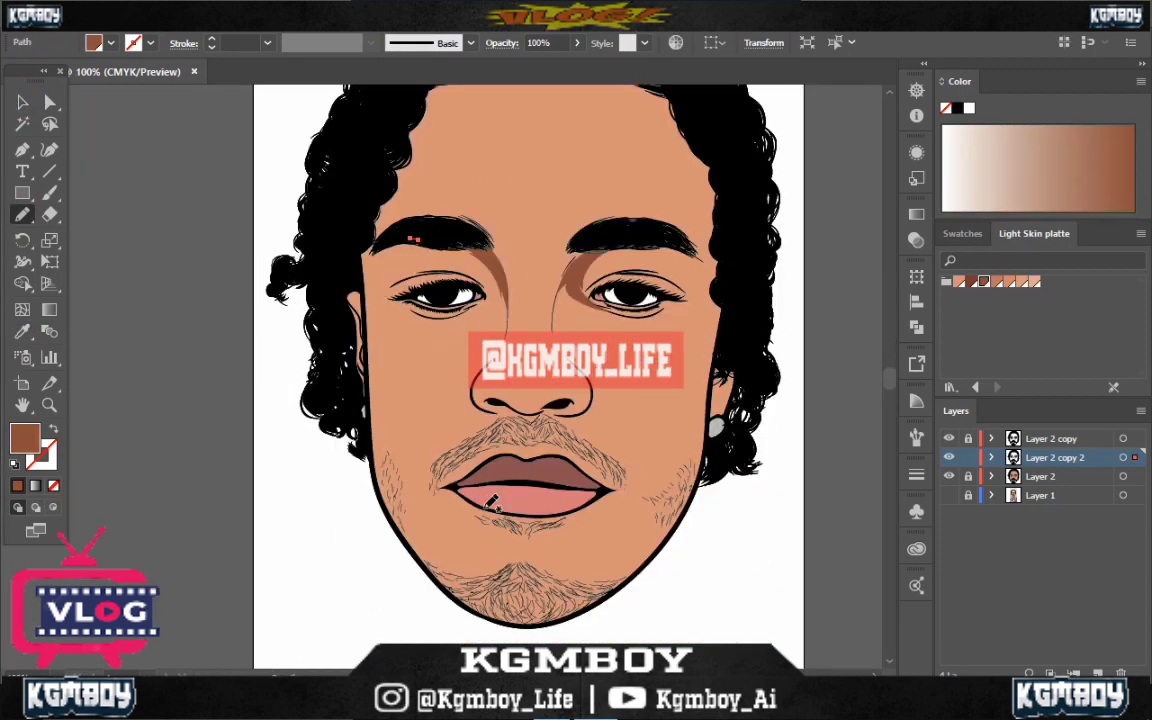
alt+scroll(400, 260, up, 5)
drag(403, 257, 423, 437)
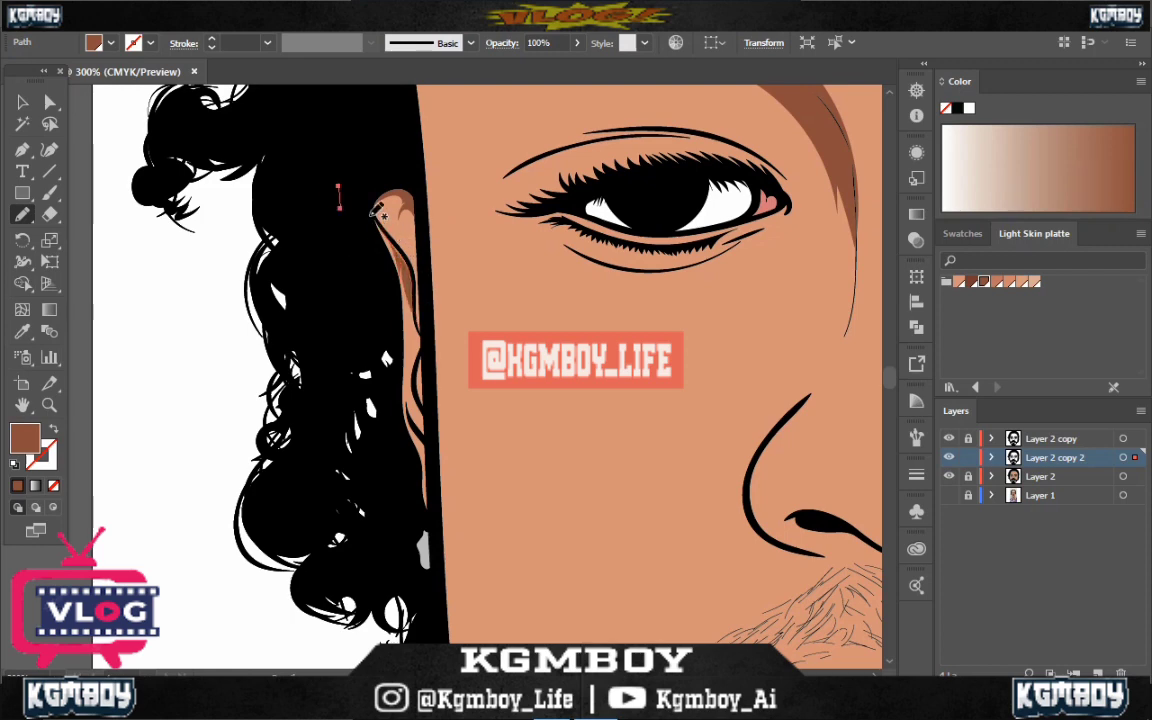
drag(411, 340, 414, 348)
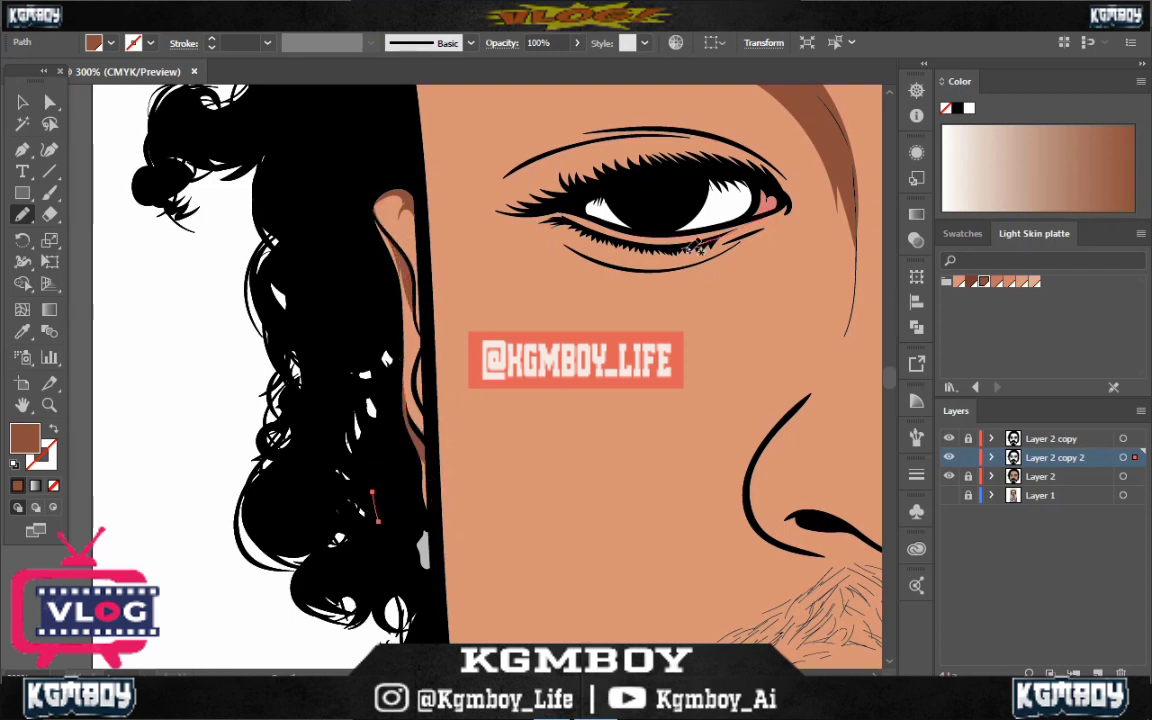
scroll(585, 290, up, 3)
drag(697, 238, 704, 283)
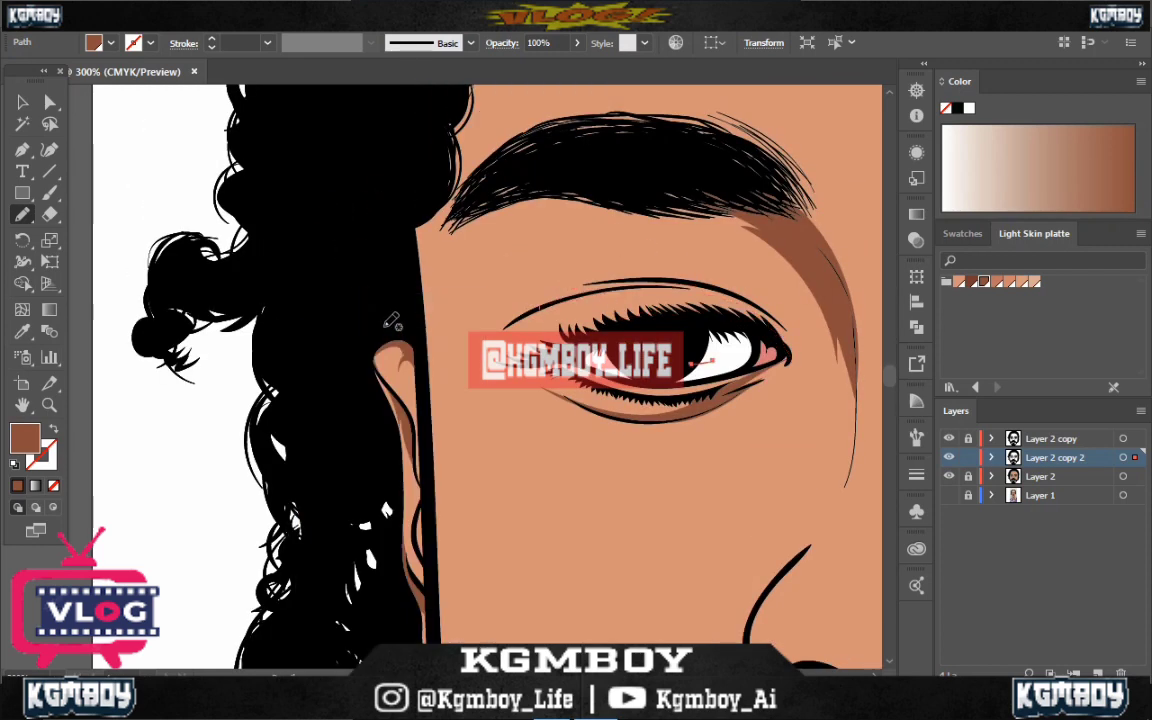
drag(393, 345, 402, 352)
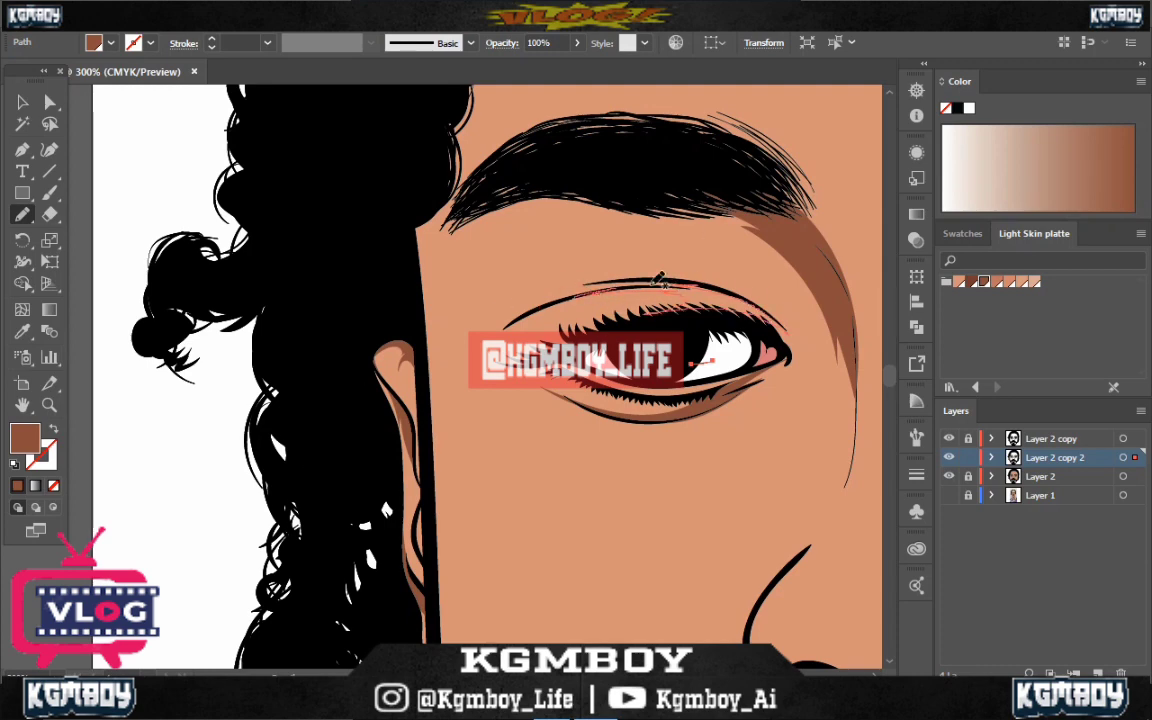
drag(658, 280, 580, 283)
drag(445, 122, 445, 122)
Zoom out and draw one more brown Pencil shadow shape on the face
key(ctrl+0)
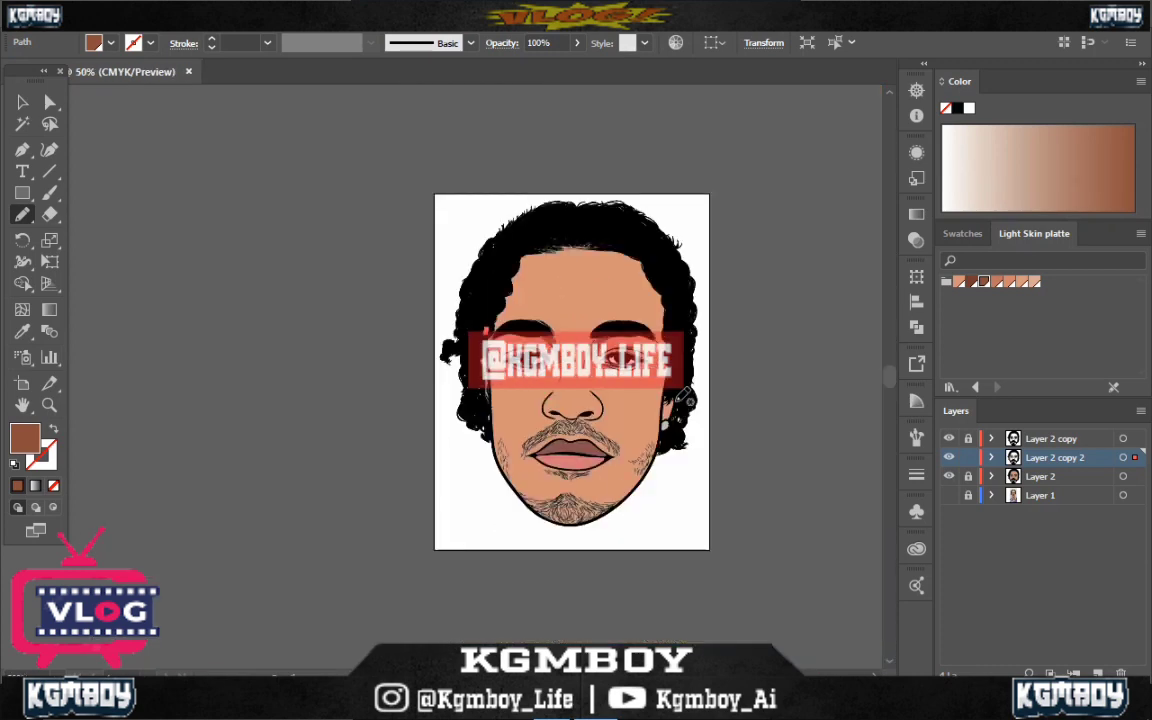
scroll(628, 234, up, 3)
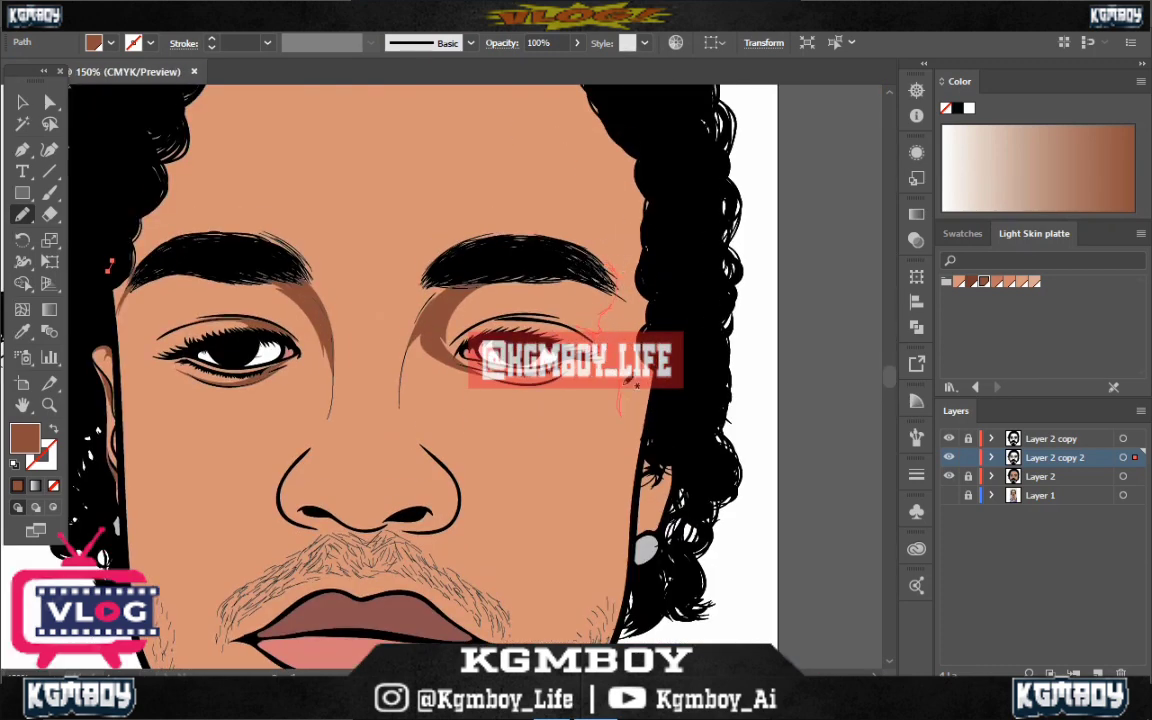
mouse_move(643, 306)
mouse_down()
mouse_move(600, 300)
mouse_move(605, 270)
mouse_up()
scroll(655, 390, down, 2)
scroll(690, 295, up, 4)
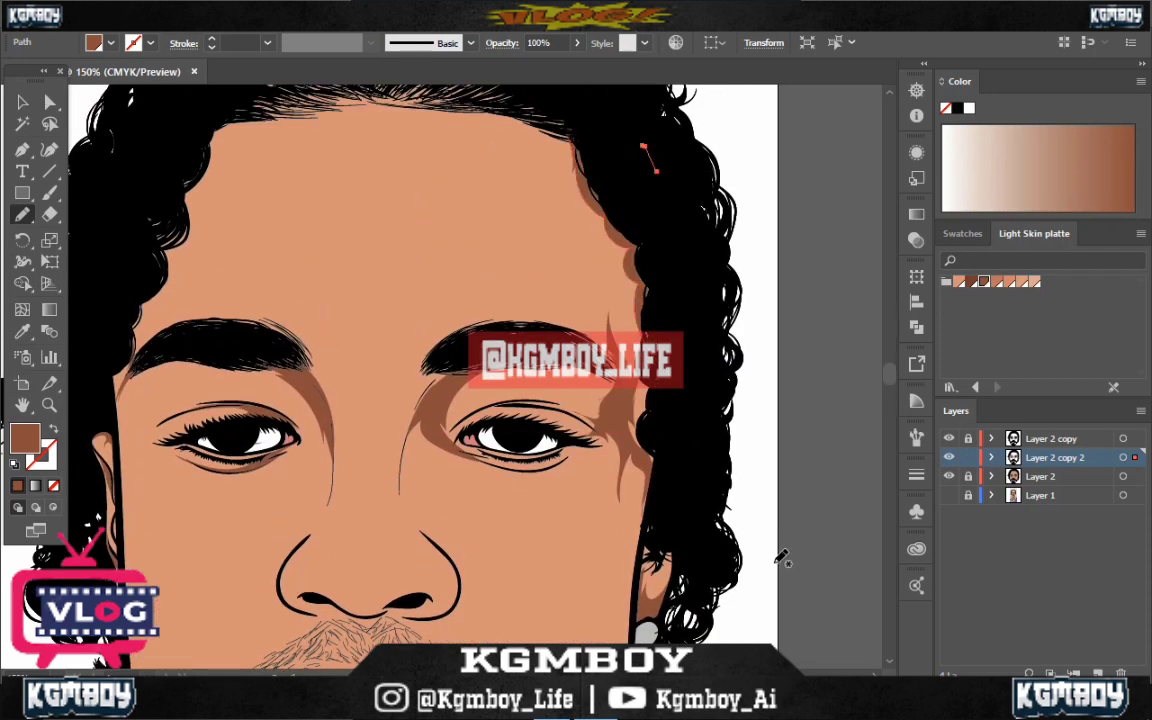
scroll(700, 500, down, 7)
scroll(468, 430, left, 4)
Shade under the lower lip and along the jawline and chin, then add a new Layer 5
drag(537, 455, 508, 440)
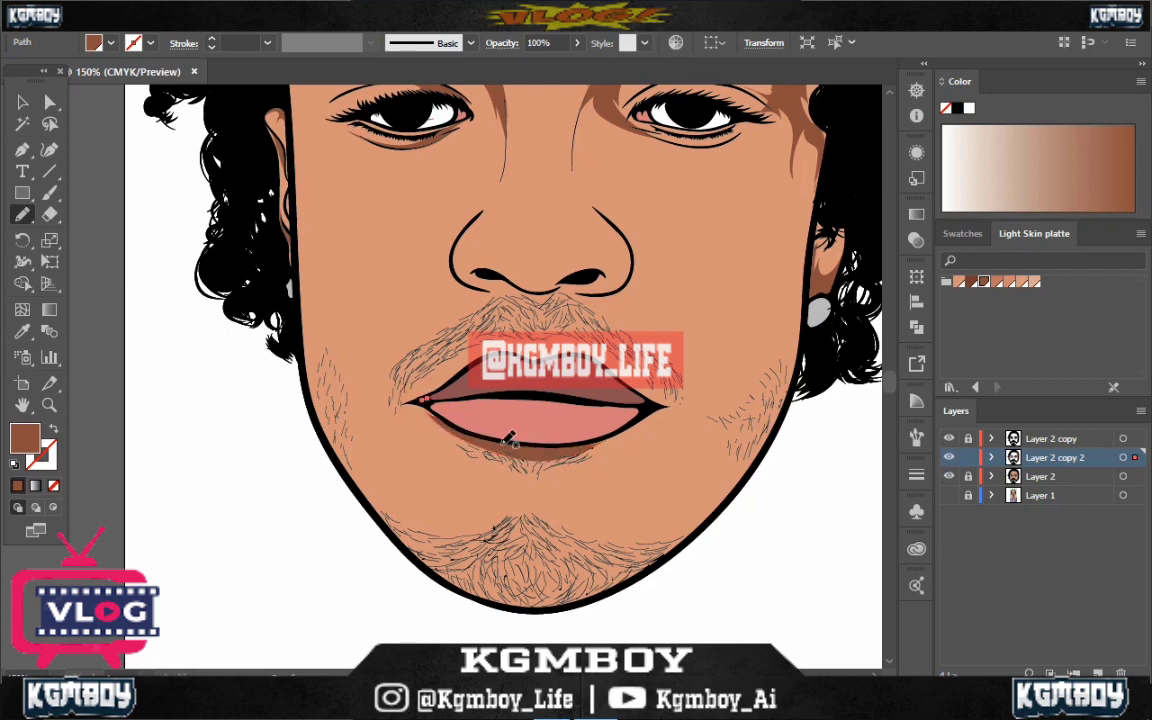
drag(643, 559, 468, 580)
drag(540, 603, 530, 598)
scroll(213, 478, down, 2)
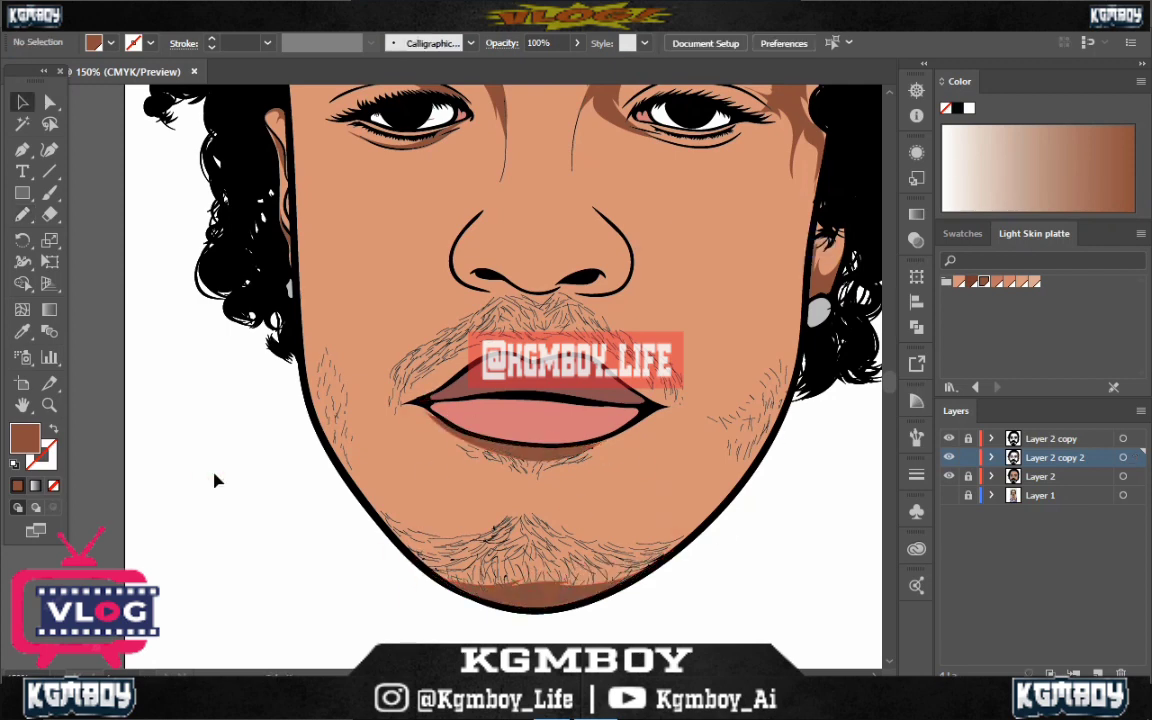
scroll(300, 420, down, 2)
scroll(362, 350, up, 4)
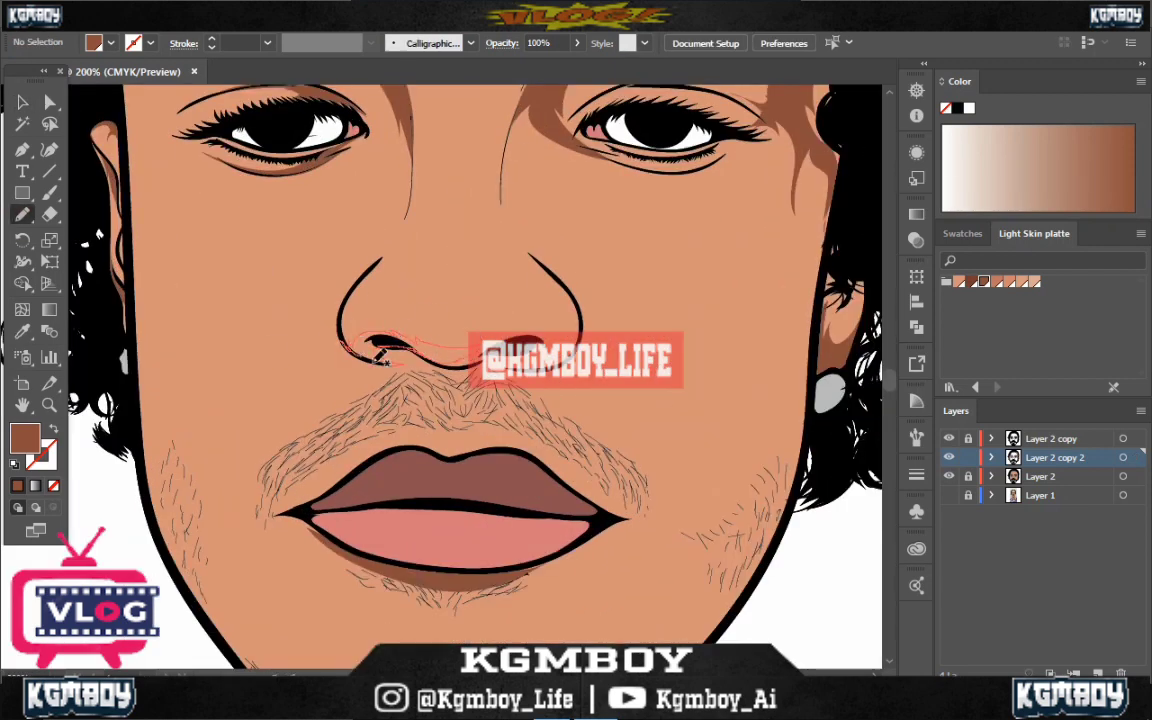
scroll(381, 357, down, 2)
scroll(643, 411, down, 2)
click(1040, 476)
key(ctrl+l)
Shade along the forehead hairline, around the left eye, under the eyebrow and down the nose side
scroll(476, 152, up, 2)
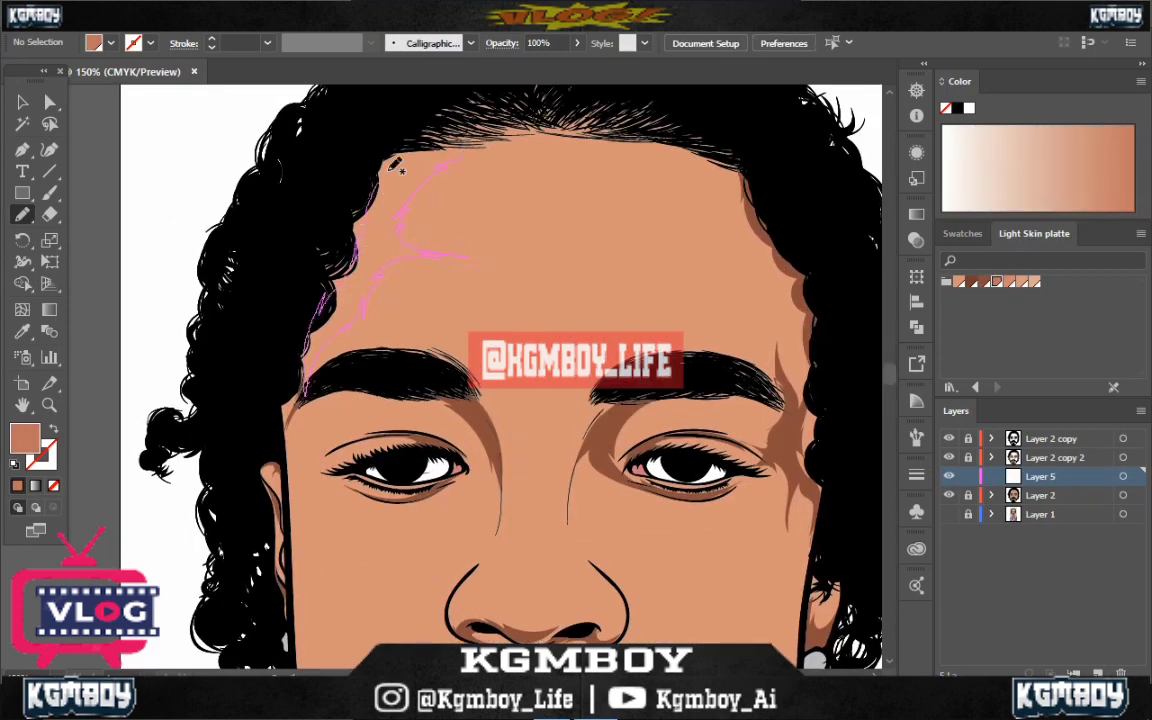
drag(394, 165, 430, 125)
scroll(400, 250, down, 2)
scroll(349, 270, up, 3)
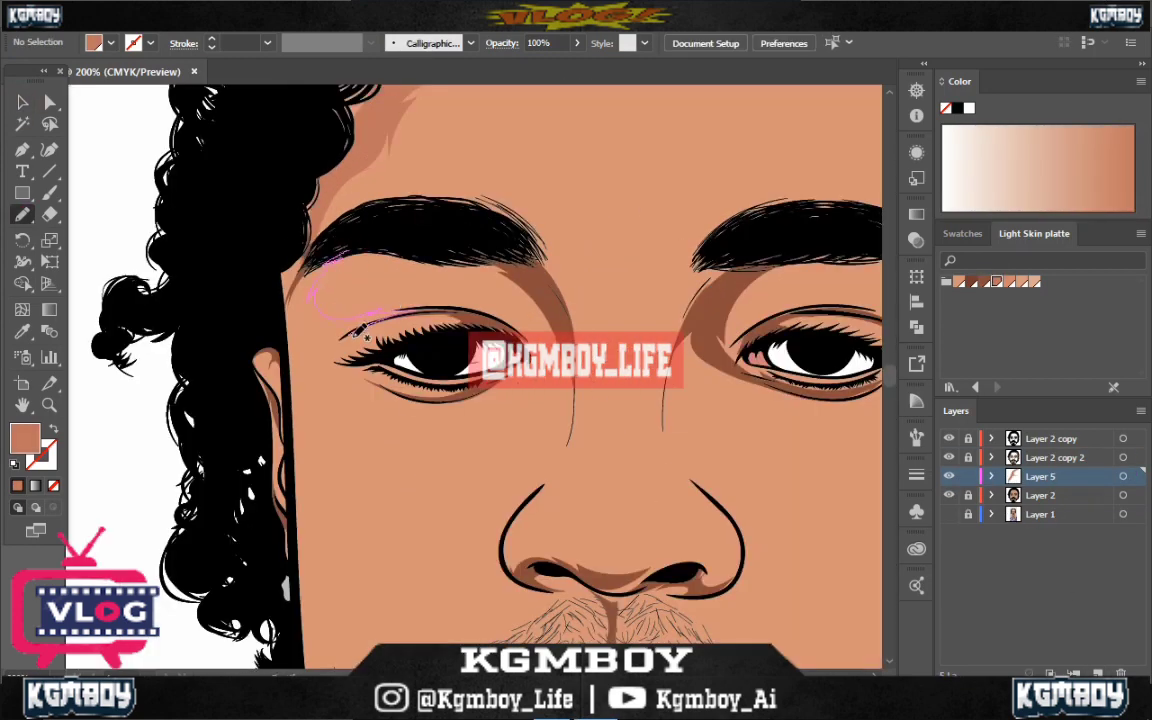
drag(300, 343, 300, 343)
scroll(478, 232, down, 1)
scroll(478, 232, up, 1)
drag(375, 205, 478, 232)
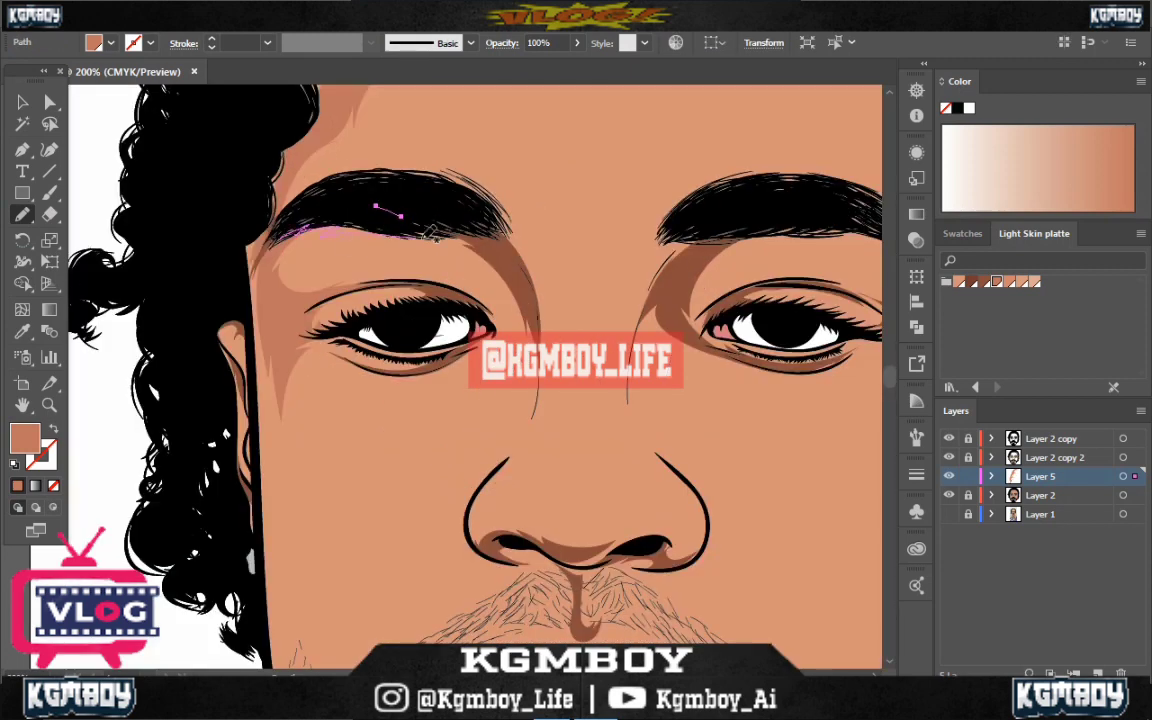
drag(484, 186, 443, 200)
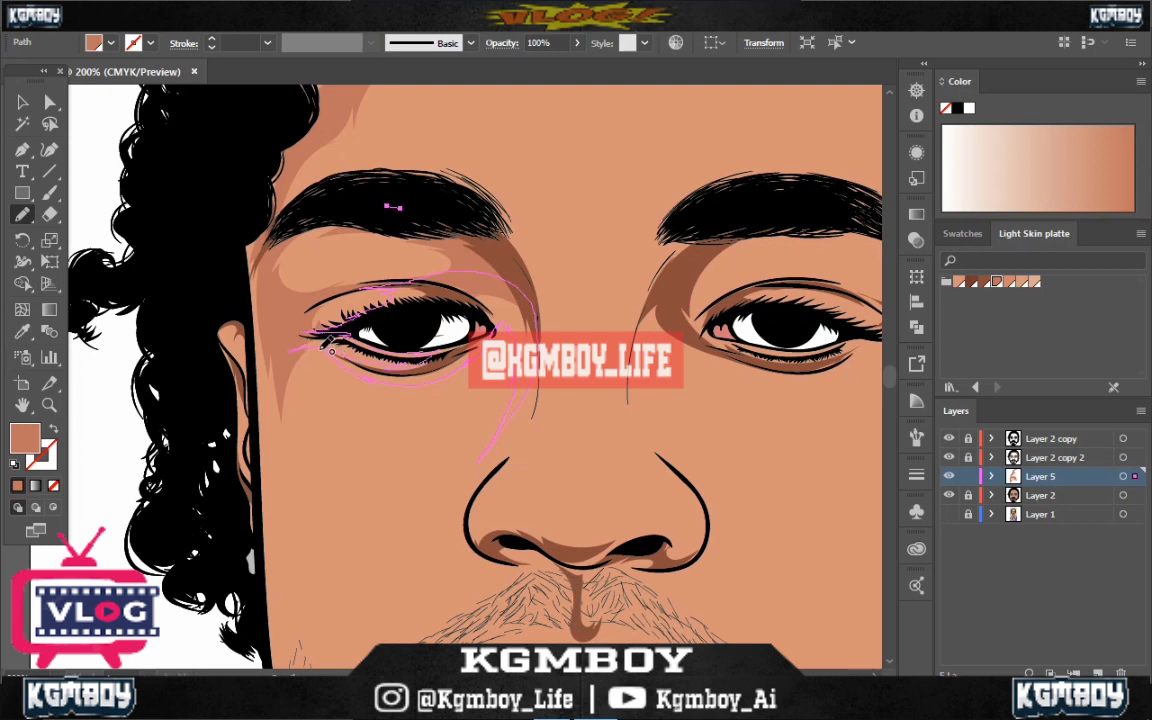
drag(328, 342, 330, 340)
drag(474, 532, 474, 532)
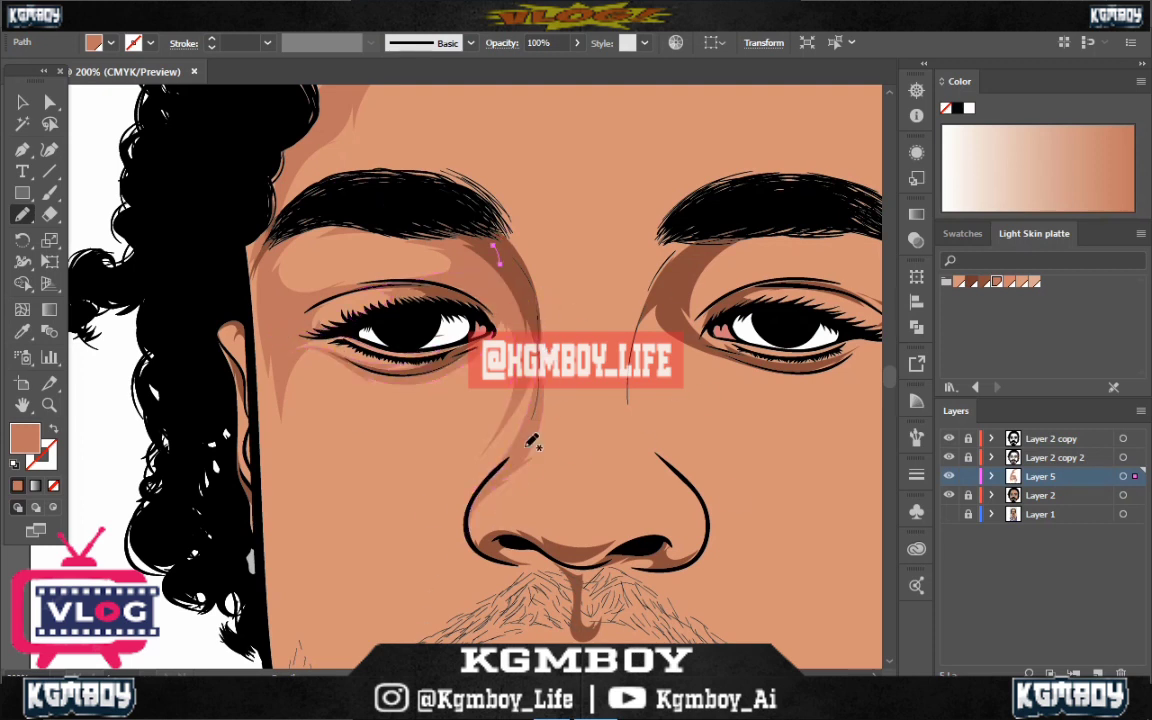
Add shading across the nose tip and on the right temple
scroll(531, 442, down, 1)
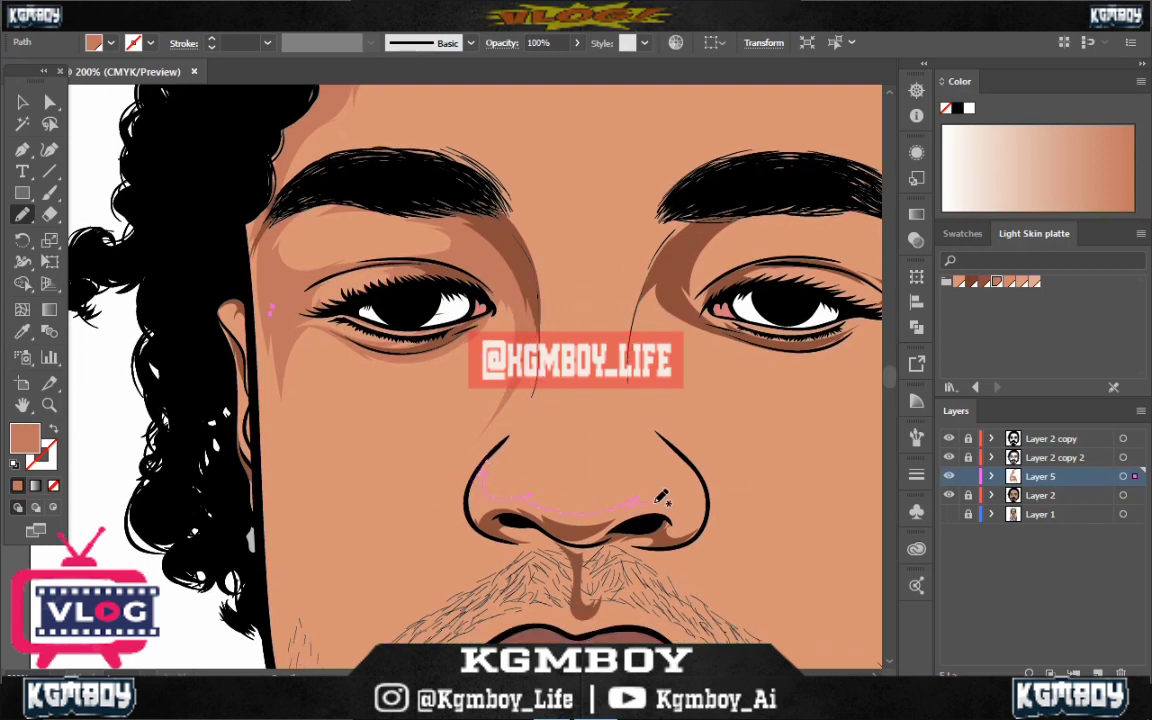
drag(537, 527, 537, 527)
key(ctrl+minus)
key(ctrl+minus)
right_click(625, 363)
click(650, 160)
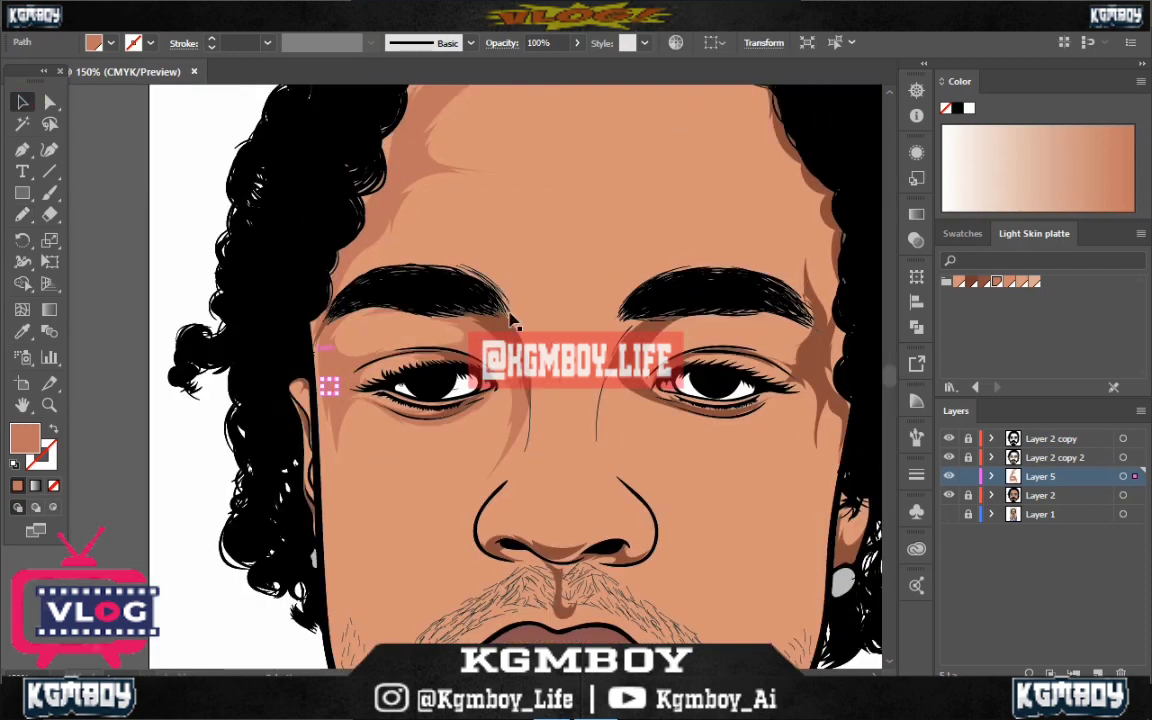
scroll(397, 218, up, 1)
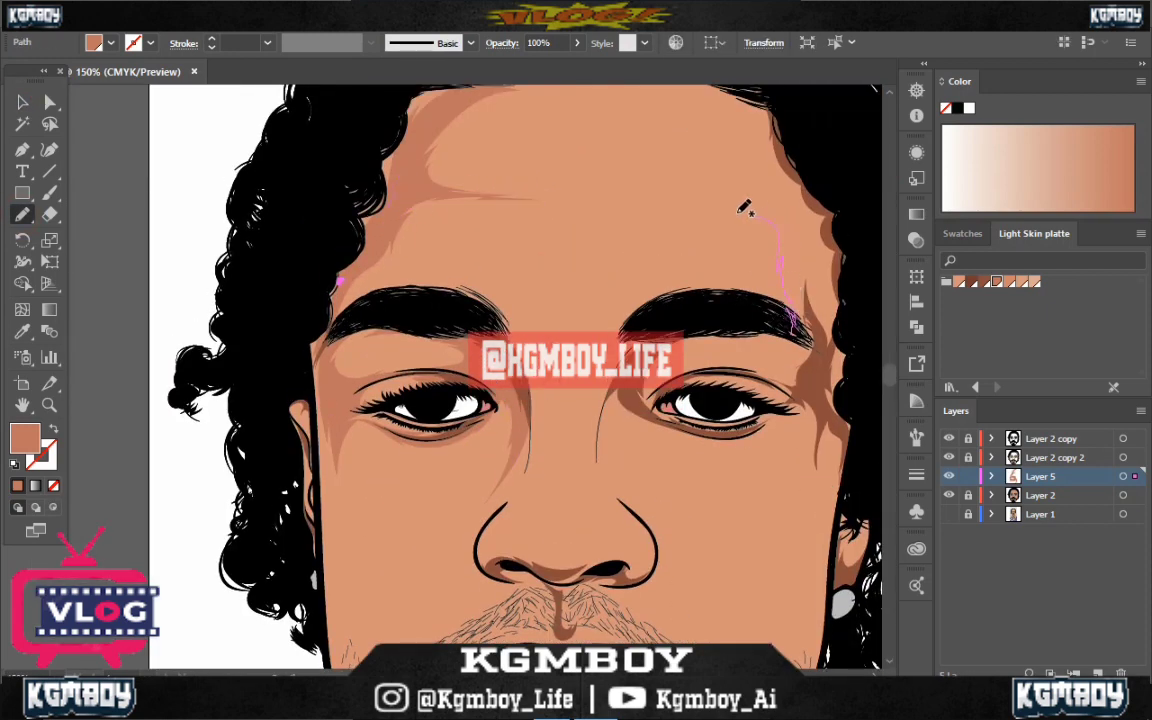
drag(745, 208, 697, 105)
Shade beside the eye and nose, and along the nose bottom and nostrils
key(ctrl+plus)
right_click(563, 264)
key(Escape)
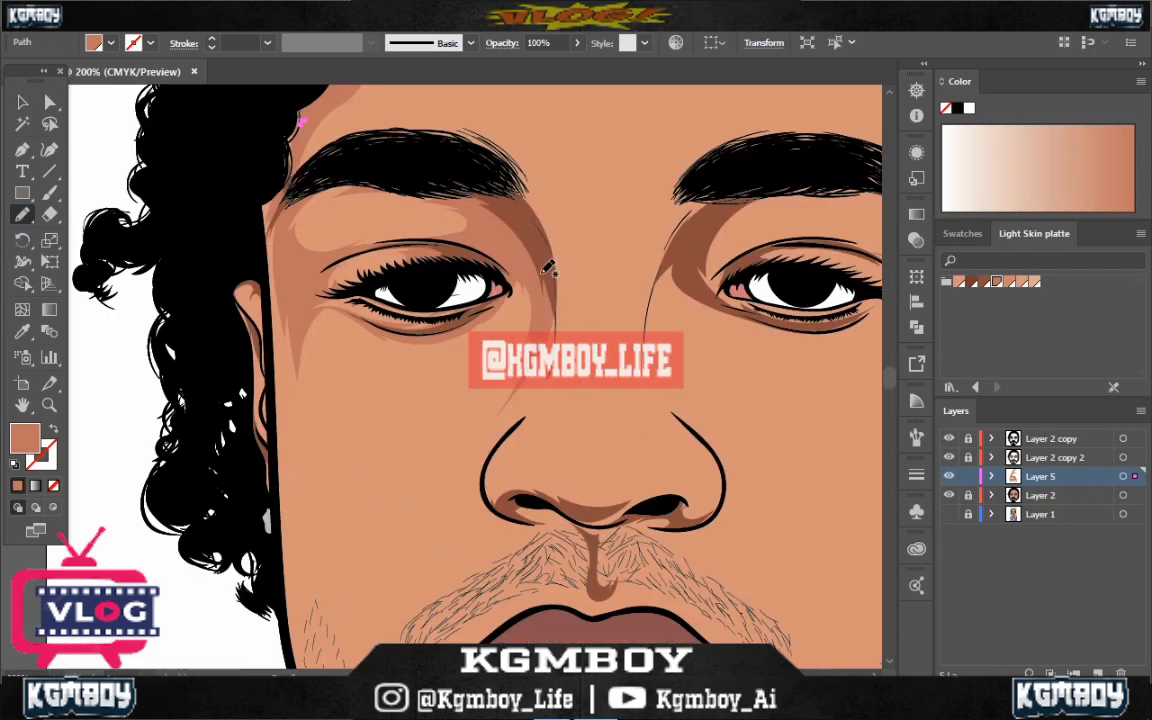
drag(548, 268, 535, 395)
scroll(580, 314, up, 2)
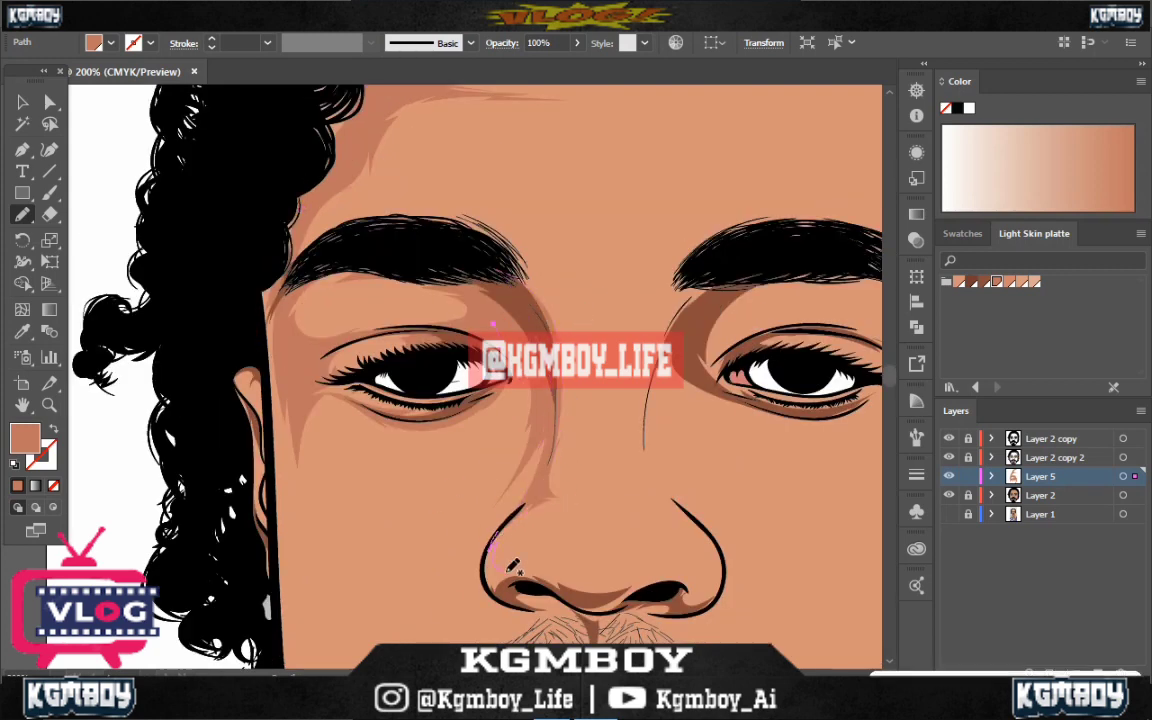
drag(488, 548, 716, 572)
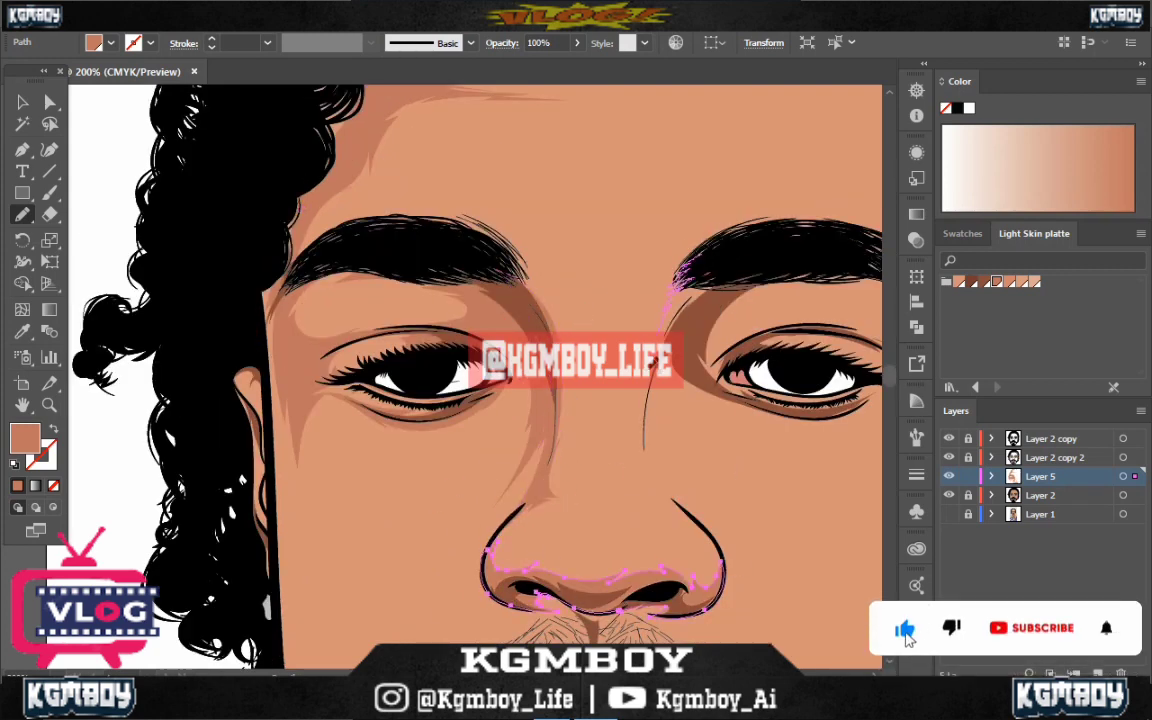
drag(778, 284, 550, 252)
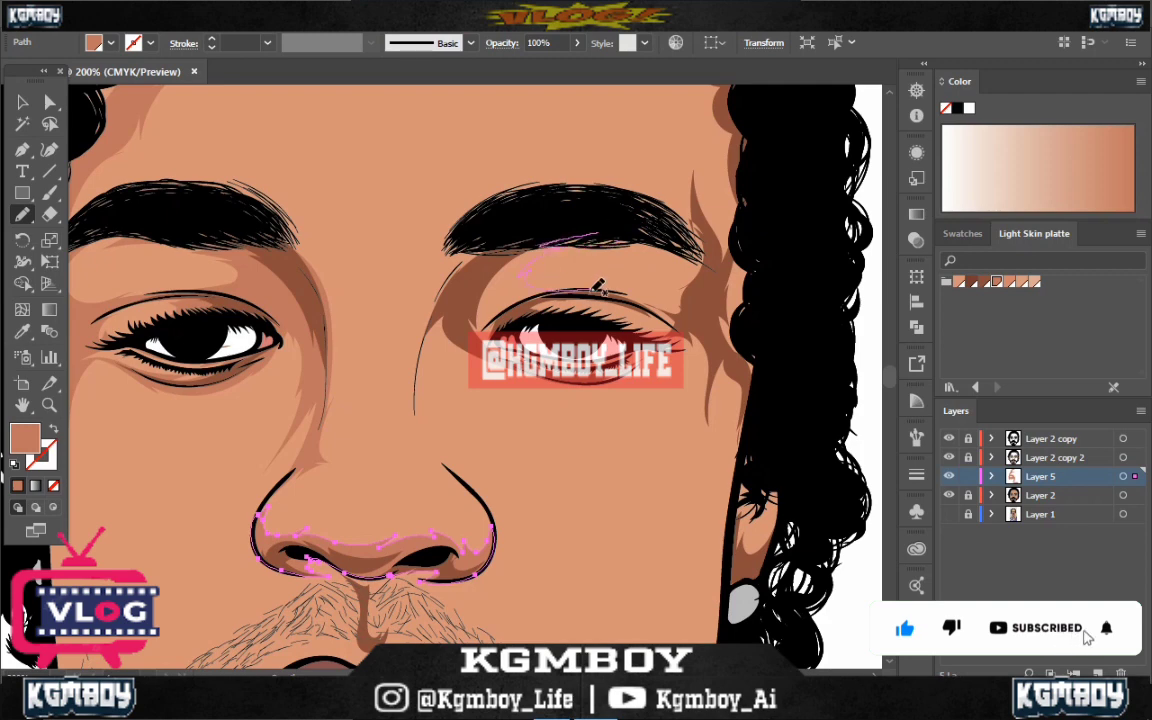
Draw shading strokes along the top hairline, upper left and right hairline
key(ctrl+minus)
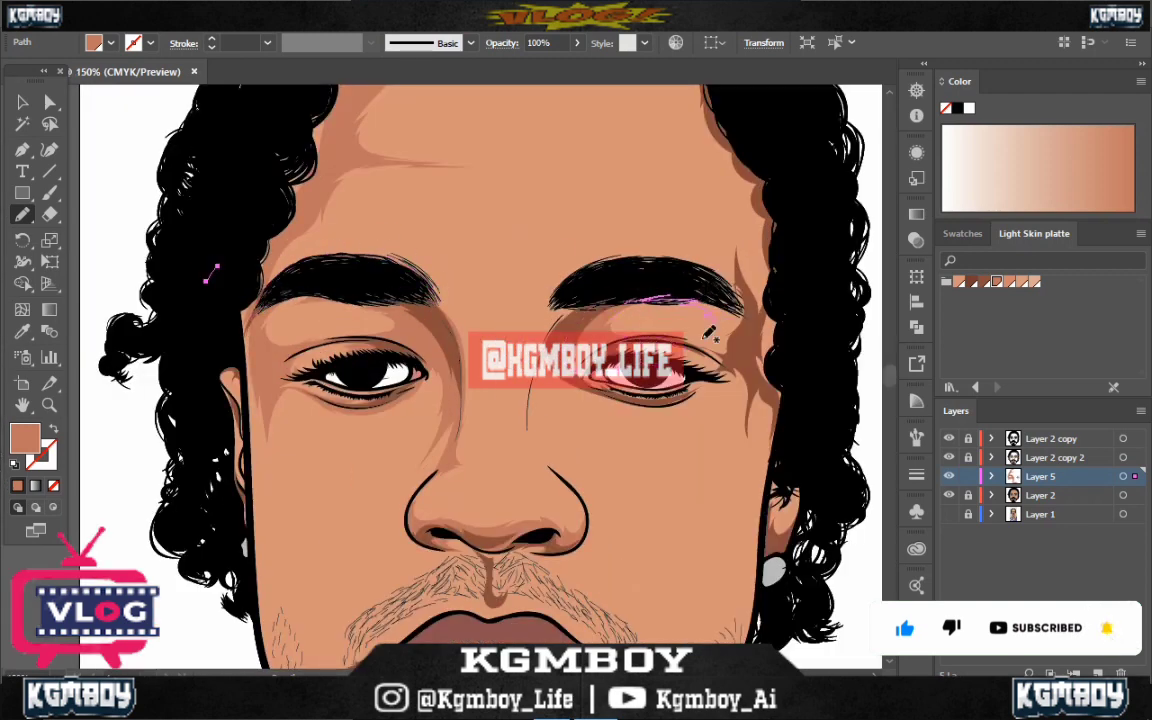
scroll(480, 200, up, 4)
mouse_move(380, 200)
mouse_down()
mouse_move(478, 168)
mouse_move(598, 165)
mouse_up()
drag(310, 198, 286, 230)
drag(548, 192, 629, 295)
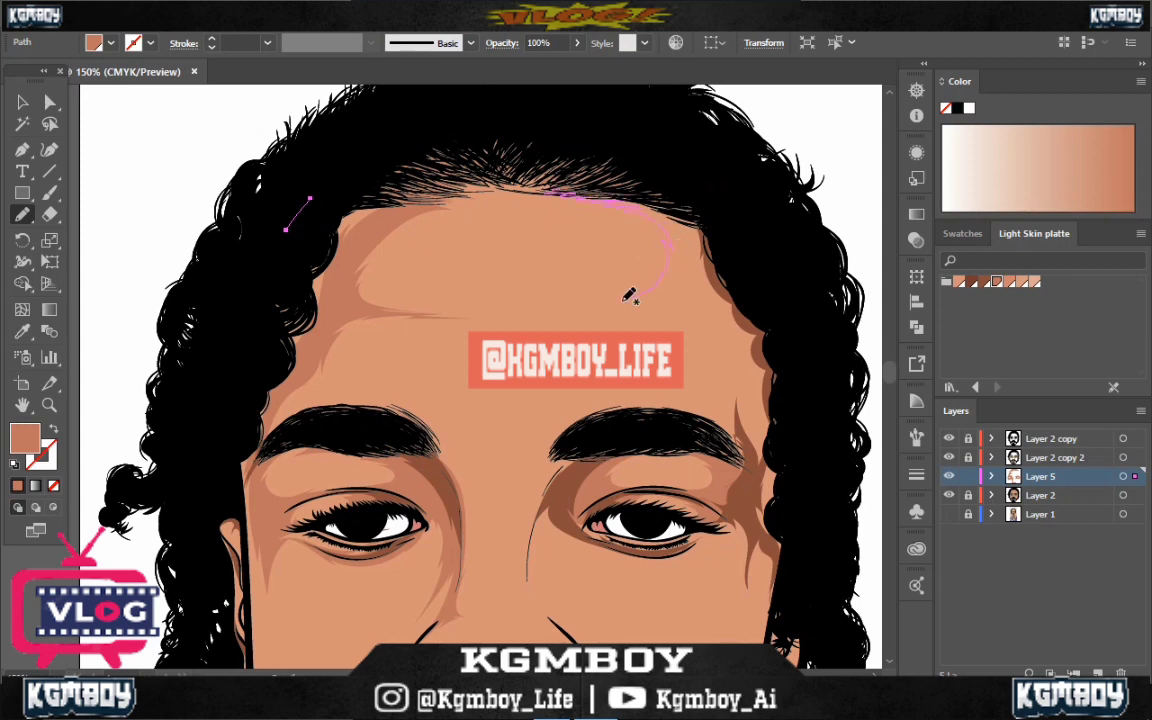
scroll(629, 295, down, 2)
key(ctrl+plus)
key(ctrl+plus)
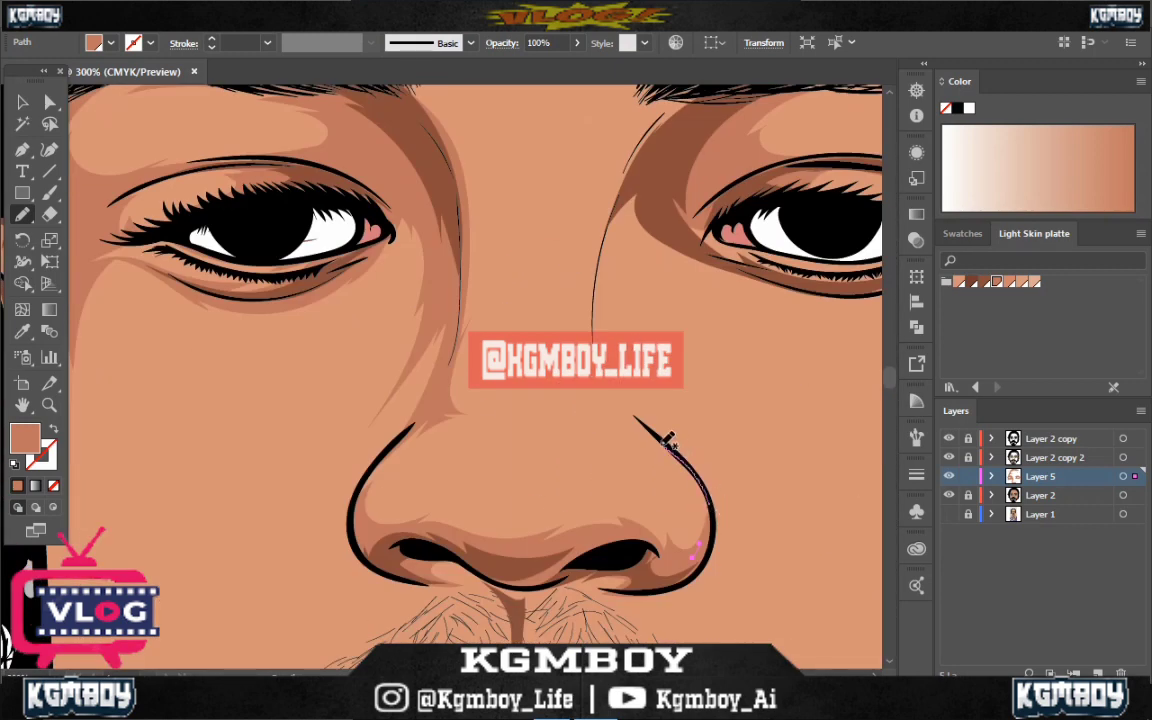
Shade up the nose bridge to the brow and at the inner brow
drag(589, 384, 684, 185)
right_click(684, 185)
key(Escape)
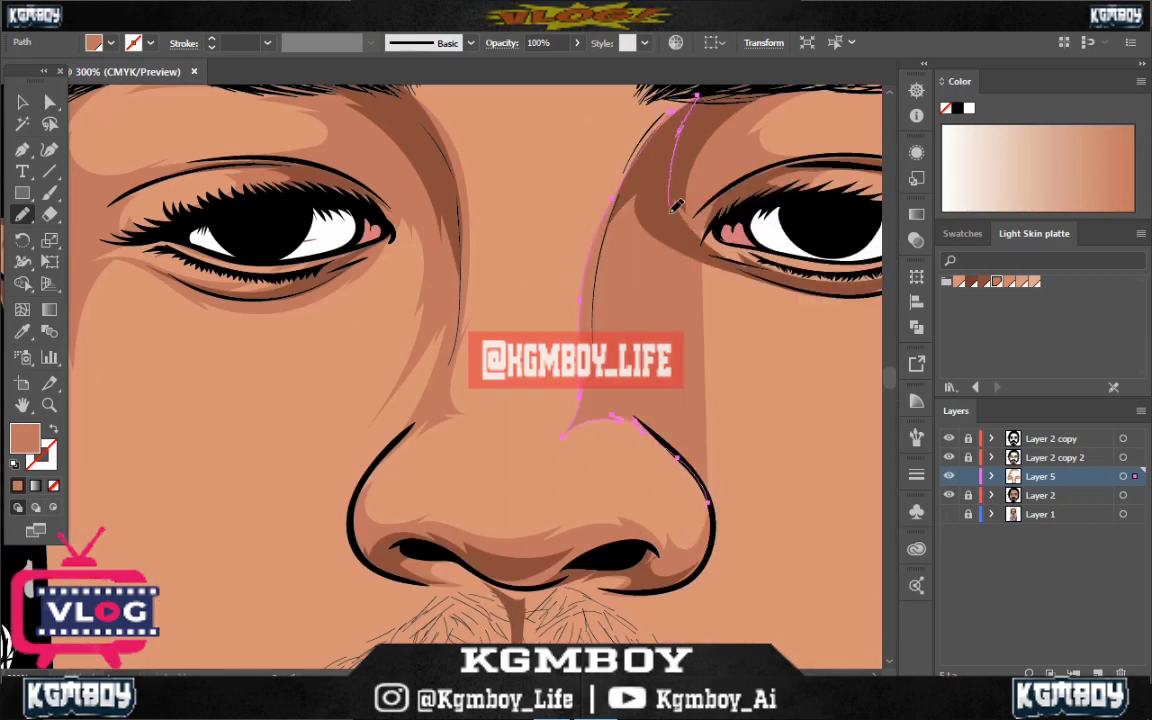
key(ctrl+minus)
scroll(440, 370, down, 2)
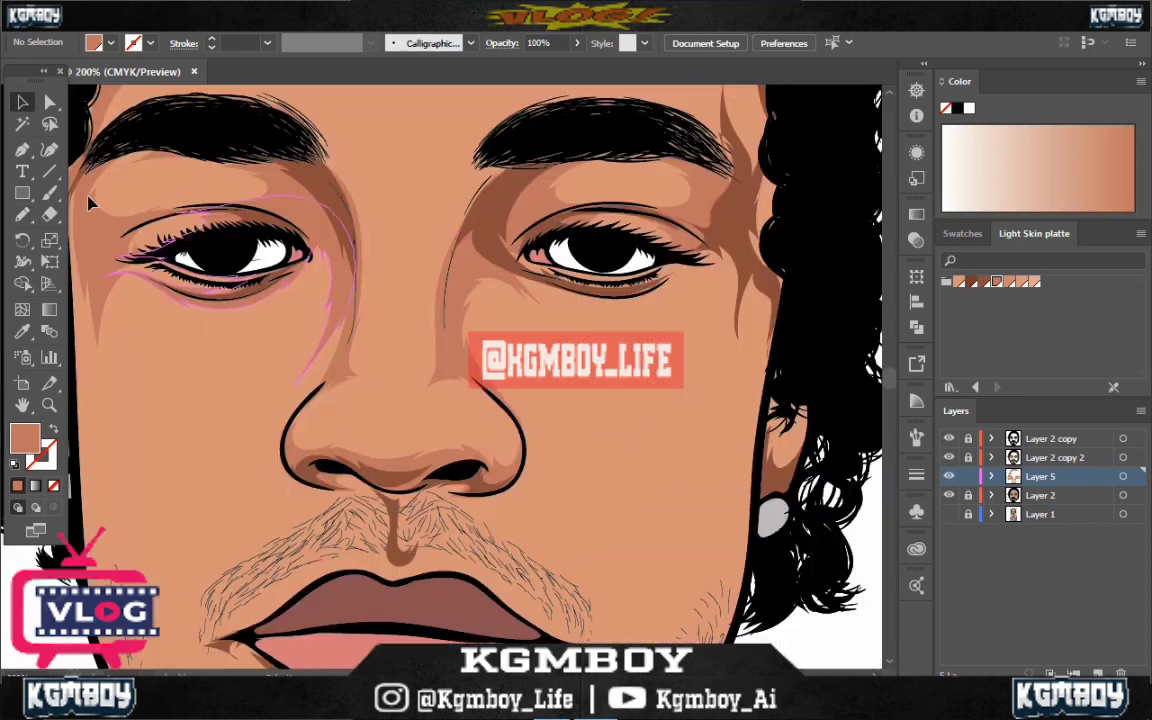
scroll(440, 370, up, 2)
drag(490, 243, 458, 283)
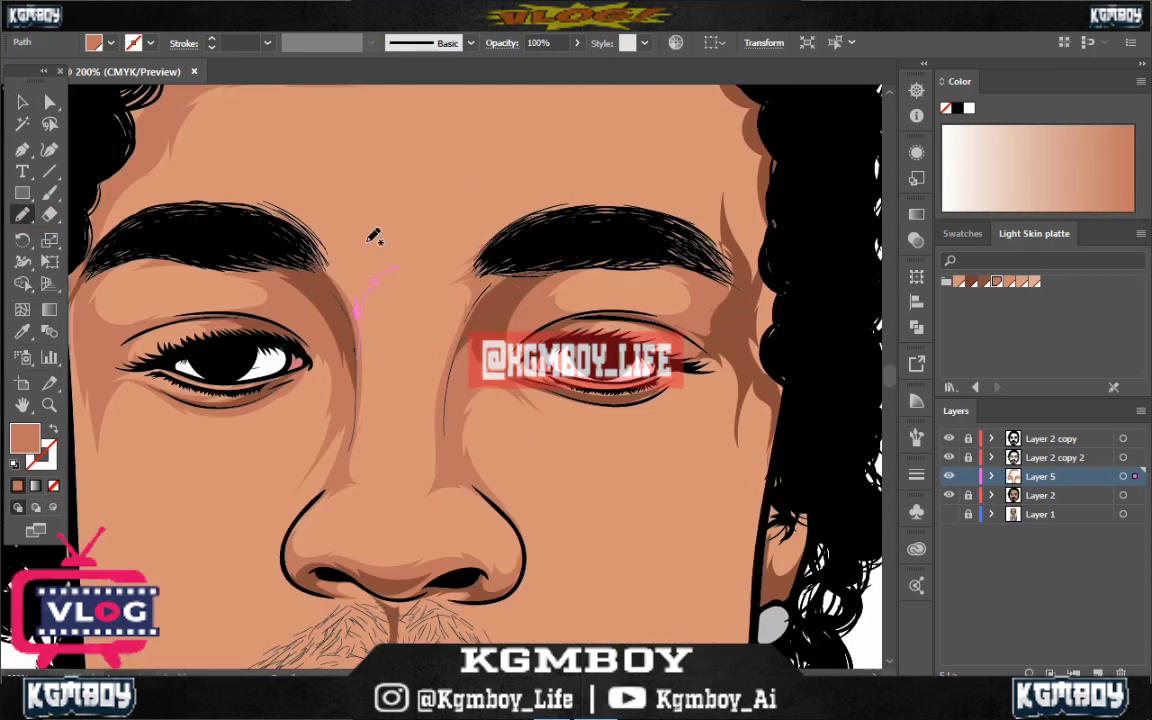
Add shading near the upper lip and on the cheek beside the nose
scroll(354, 360, down, 3)
scroll(579, 399, down, 4)
scroll(579, 399, up, 2)
drag(498, 215, 625, 262)
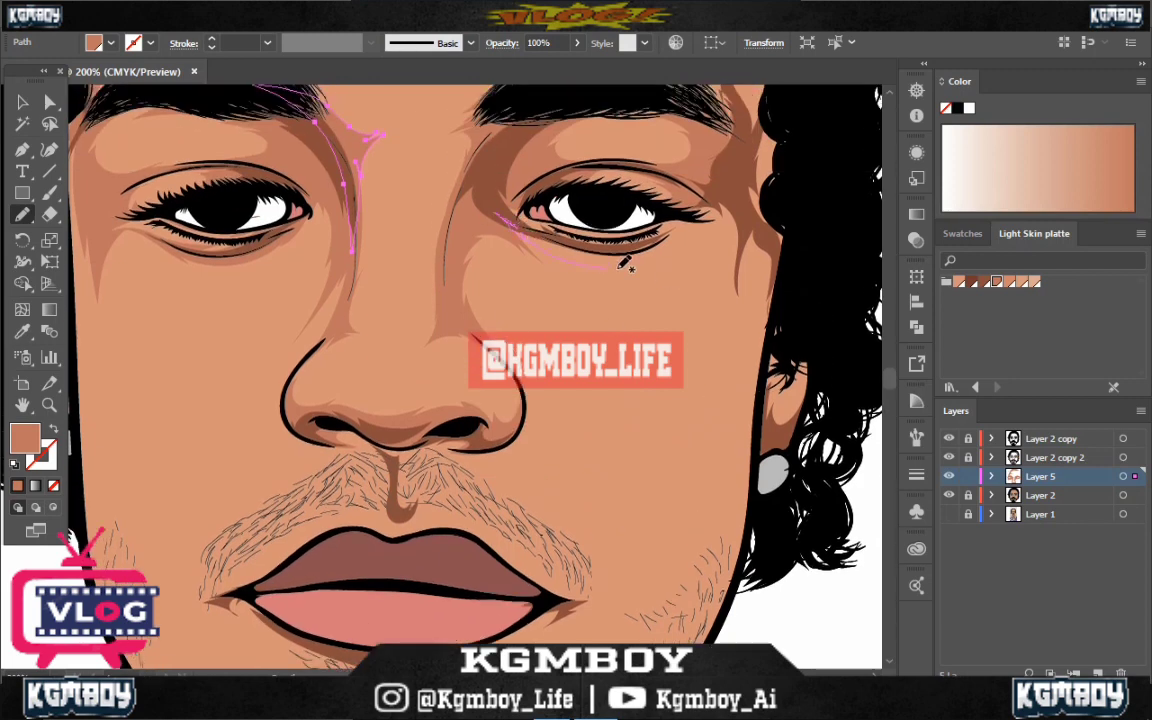
key(ctrl+minus)
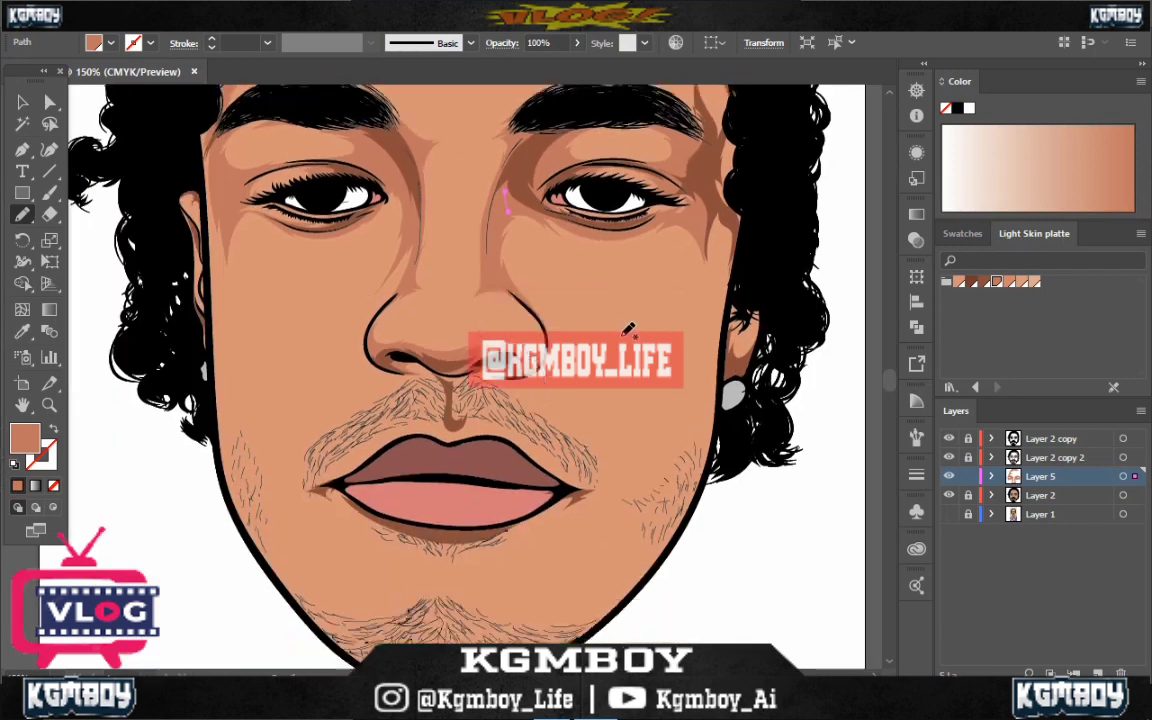
key(ctrl+shift+a)
scroll(172, 468, down, 3)
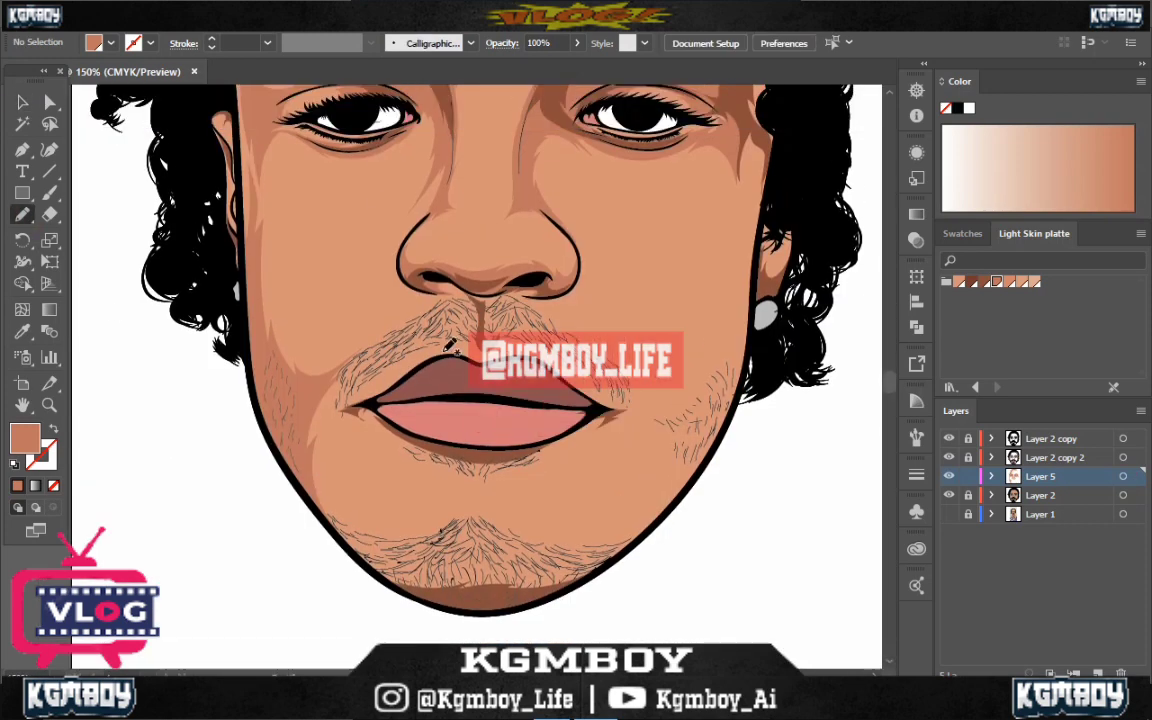
drag(360, 420, 395, 405)
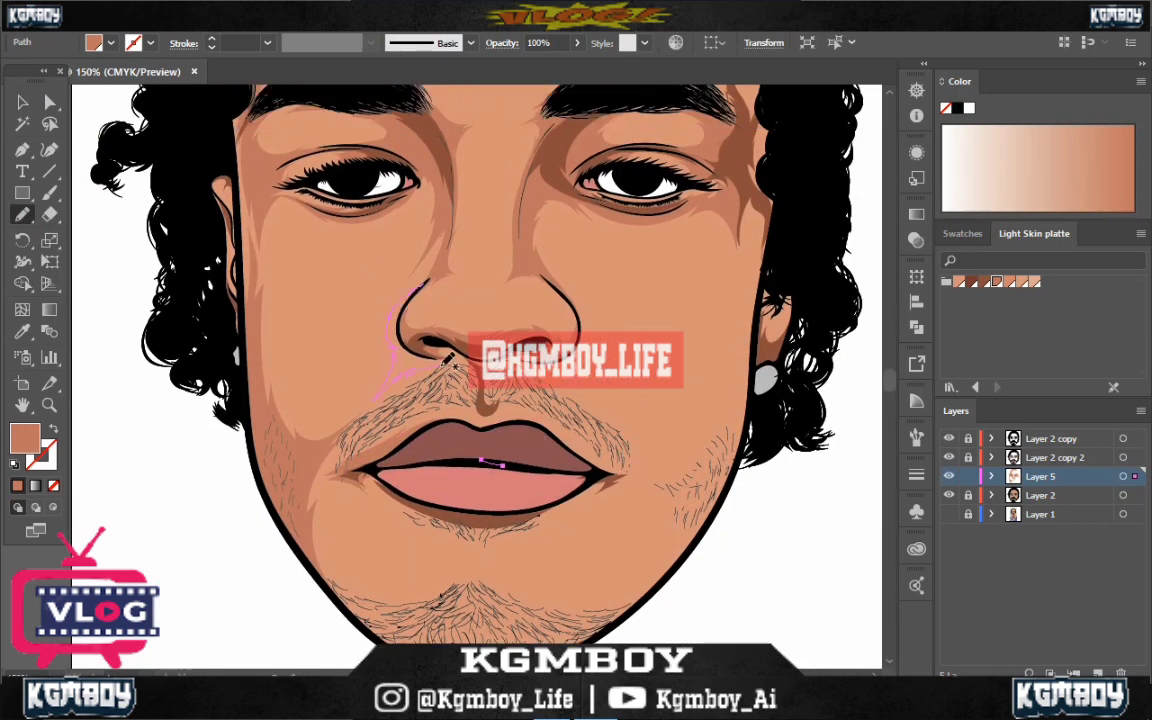
drag(447, 360, 432, 268)
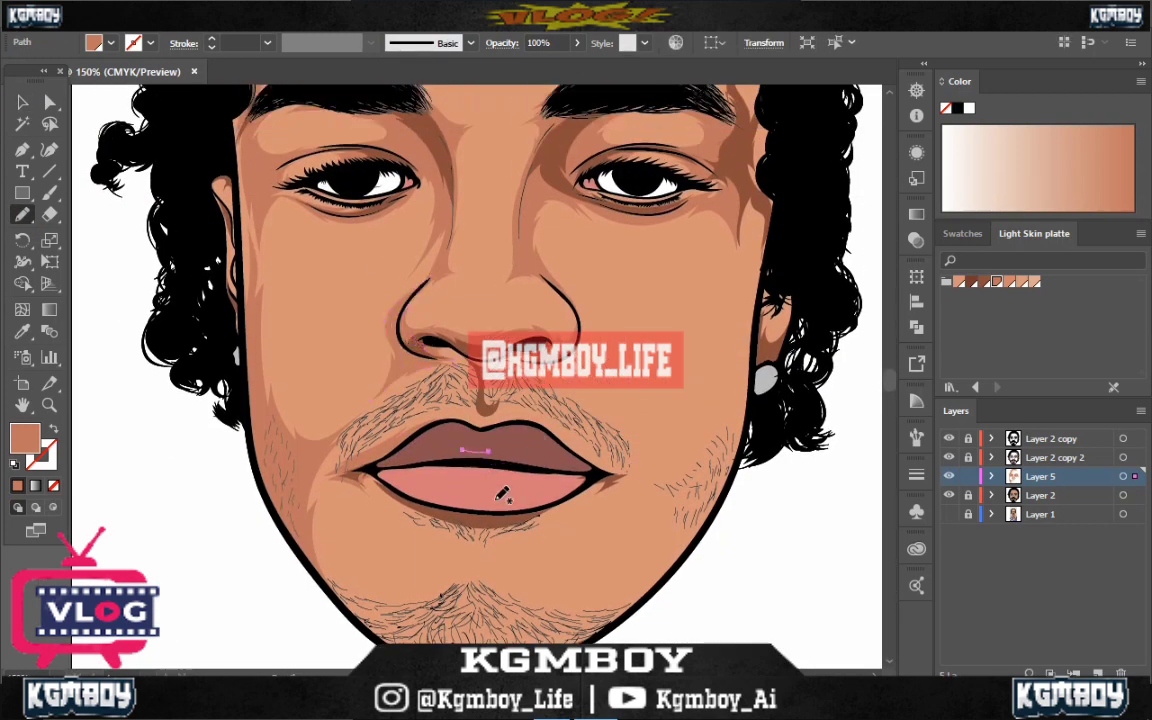
mouse_move(392, 330)
mouse_down()
mouse_move(370, 340)
mouse_move(400, 325)
mouse_up()
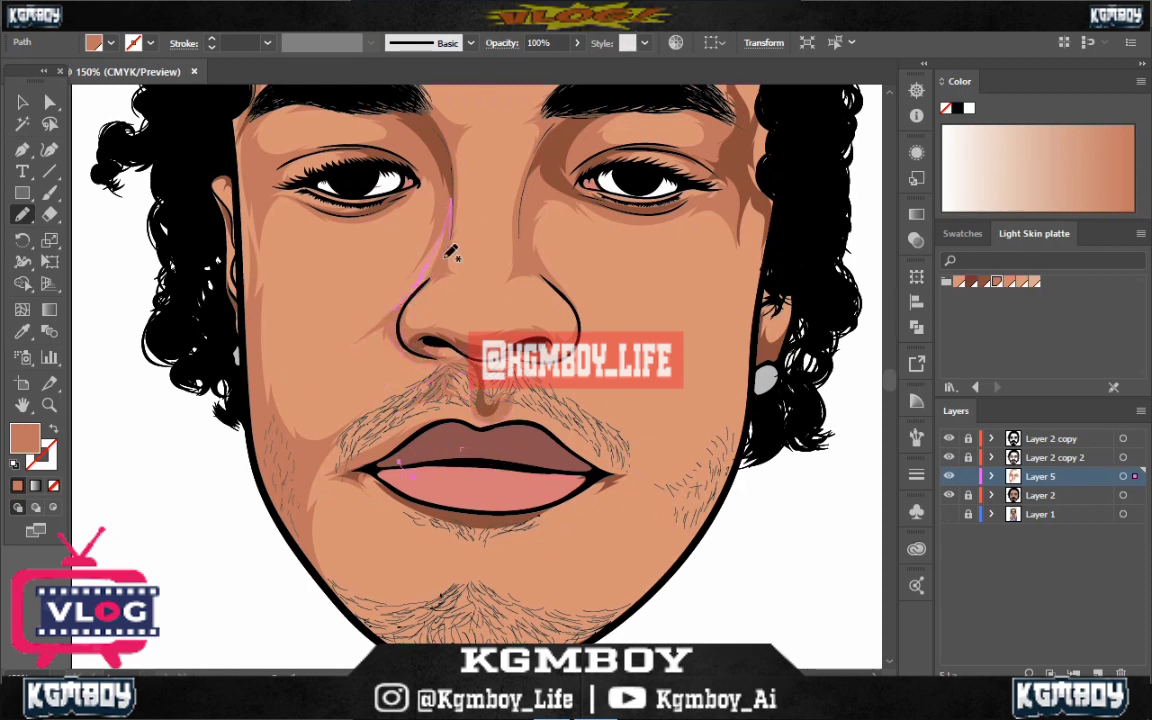
Shade the chin, the area below the lower lip and a small upper-lip spot
scroll(368, 358, down, 3)
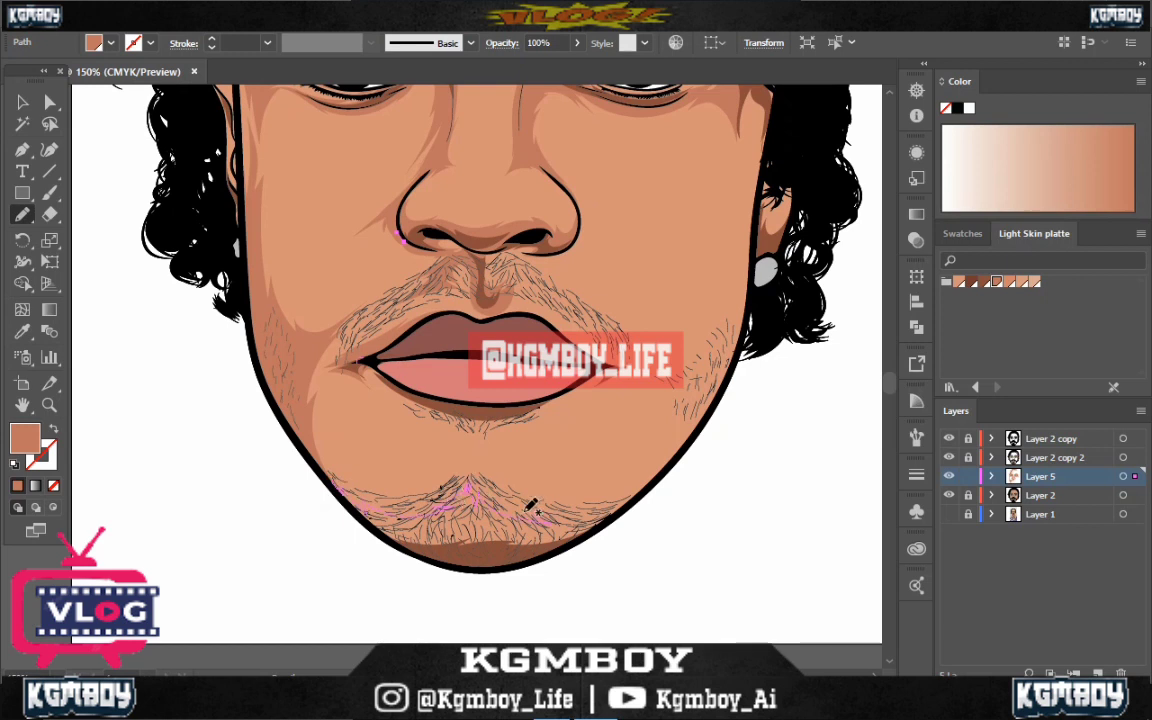
drag(533, 505, 330, 485)
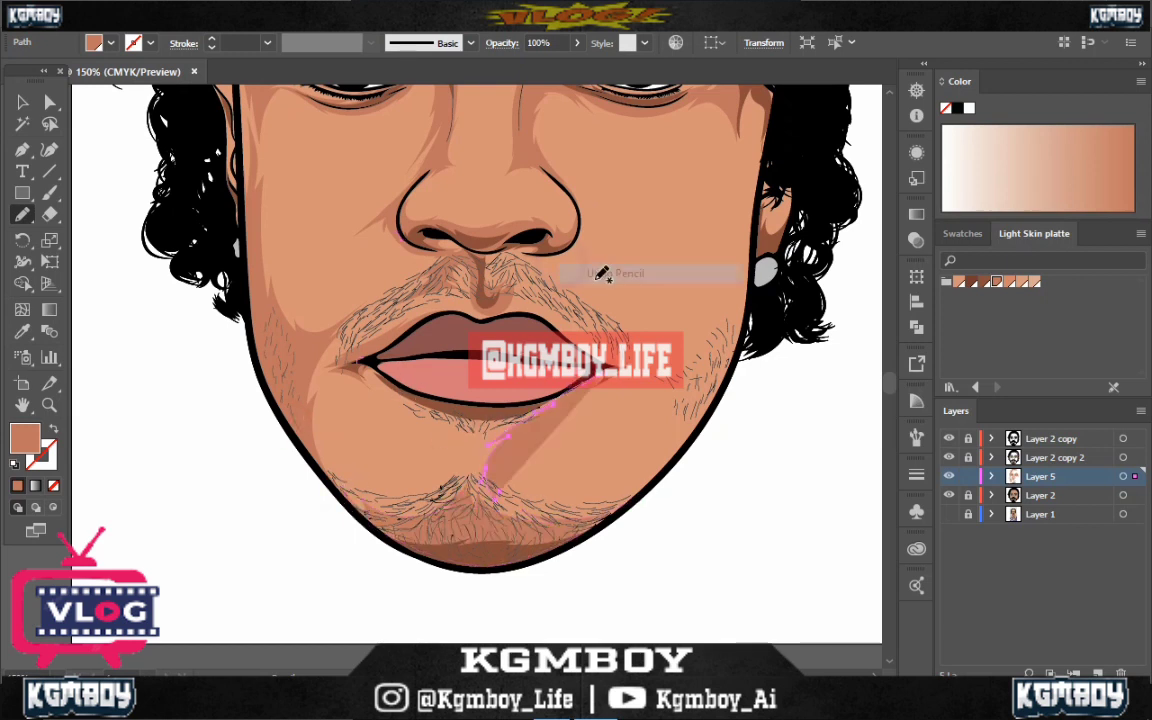
drag(362, 365, 447, 420)
drag(543, 410, 548, 406)
drag(408, 335, 430, 337)
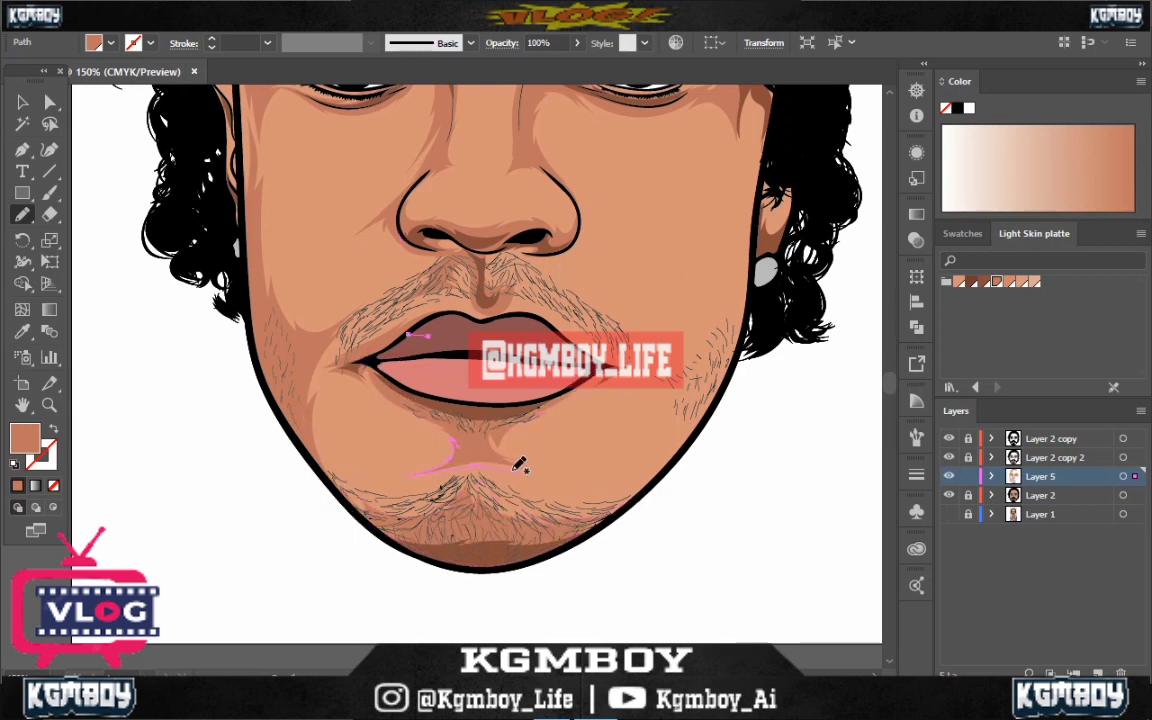
Shade the right cheek by the hair, the nose side and the right eye's outer corner
scroll(742, 242, up, 3)
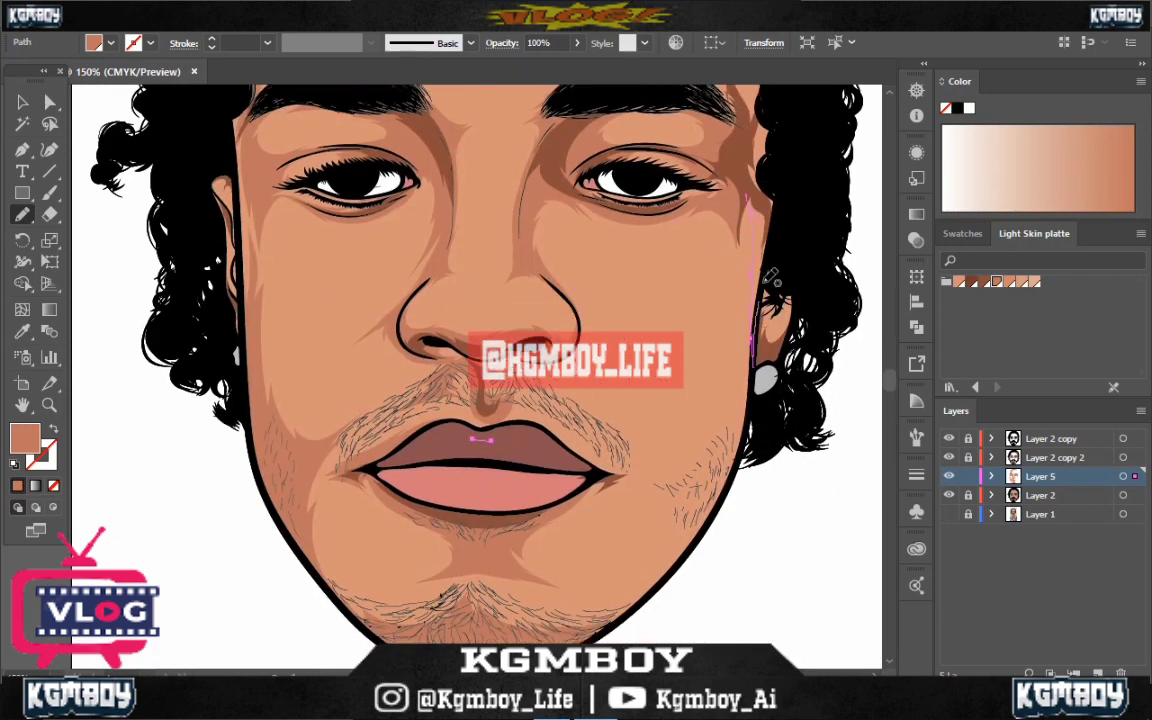
drag(770, 278, 768, 110)
scroll(600, 300, up, 1)
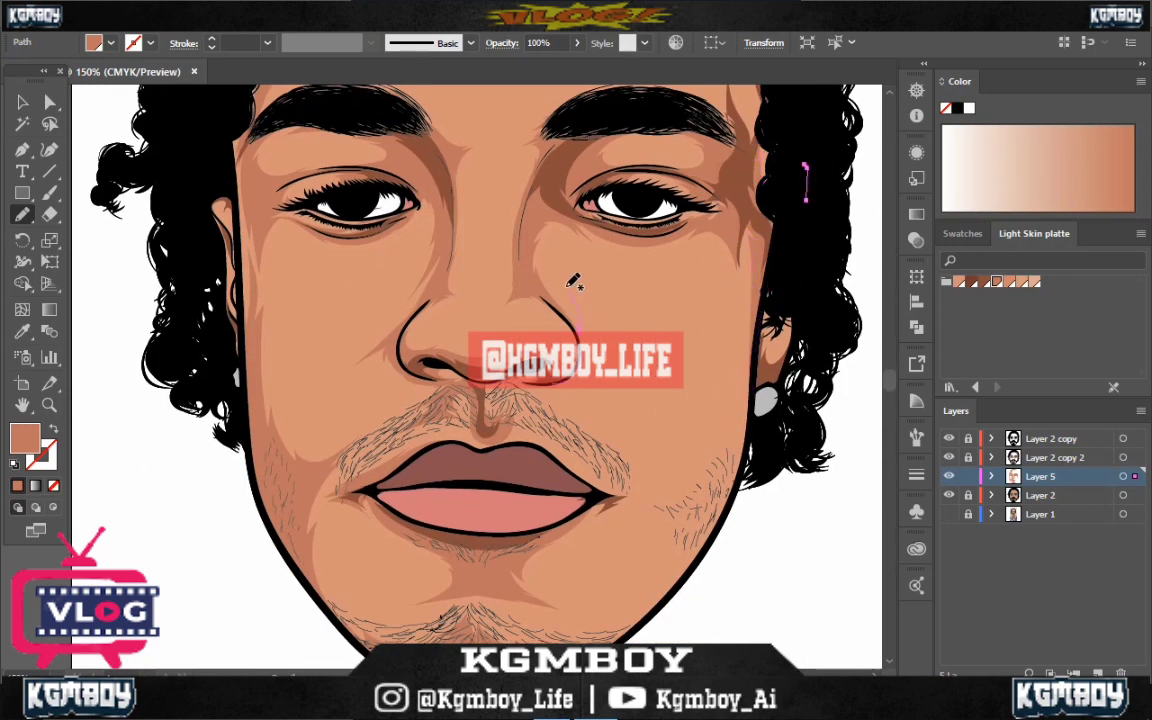
drag(573, 282, 576, 278)
drag(703, 182, 724, 200)
scroll(725, 250, down, 1)
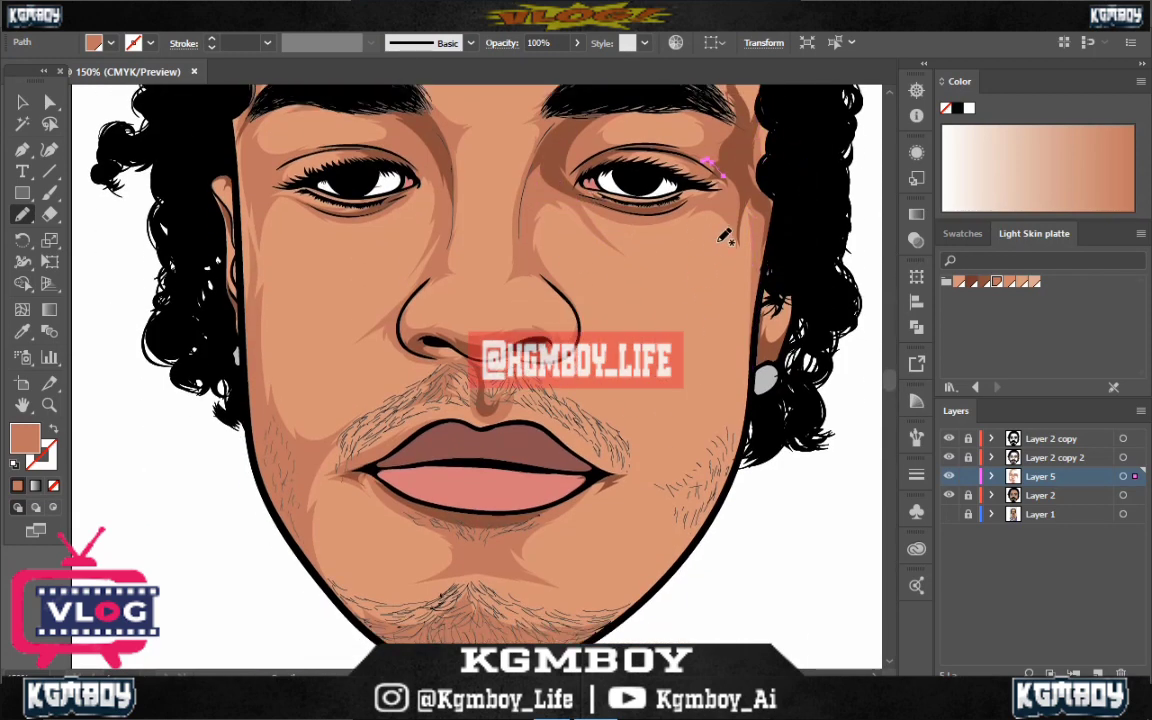
drag(697, 360, 712, 338)
Finish the right cheek shadow and extend shading under the nostril
scroll(742, 365, down, 3)
scroll(590, 256, up, 3)
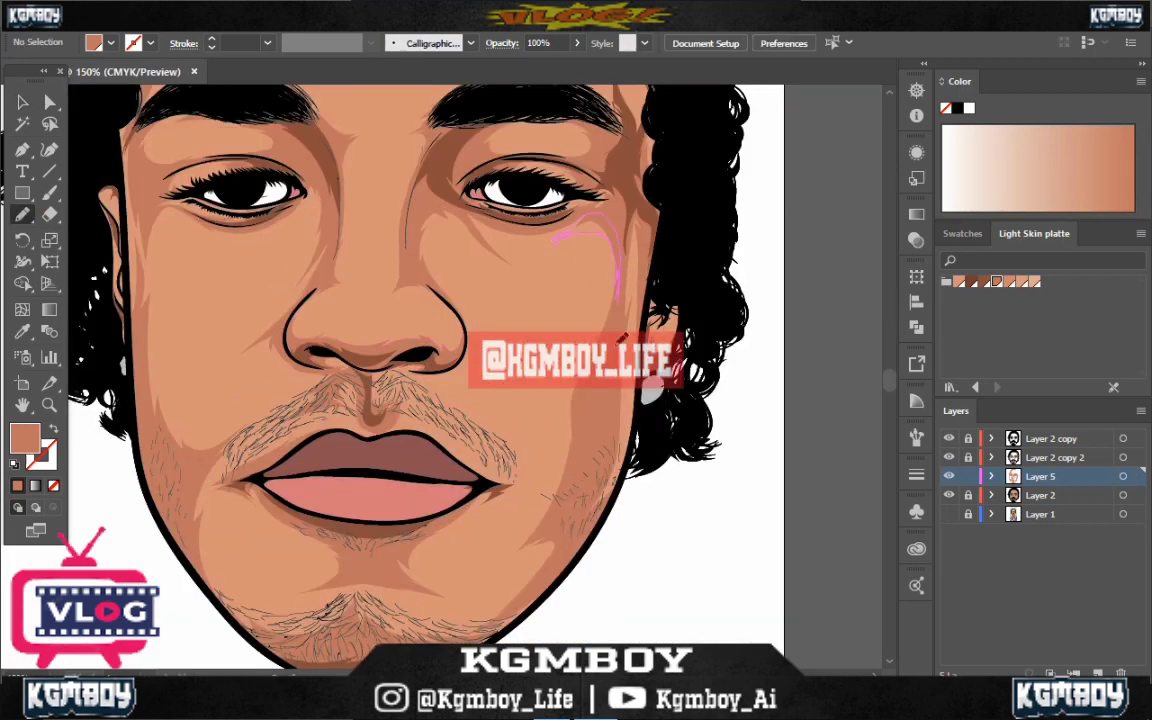
drag(618, 300, 622, 338)
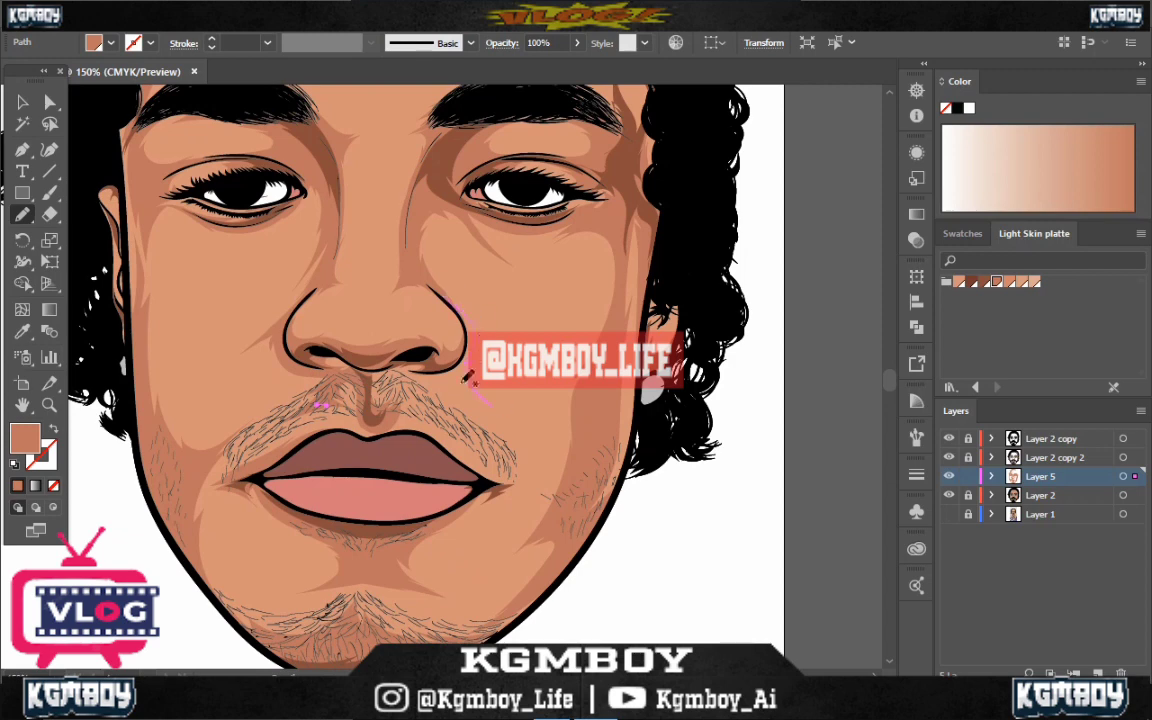
drag(466, 376, 388, 371)
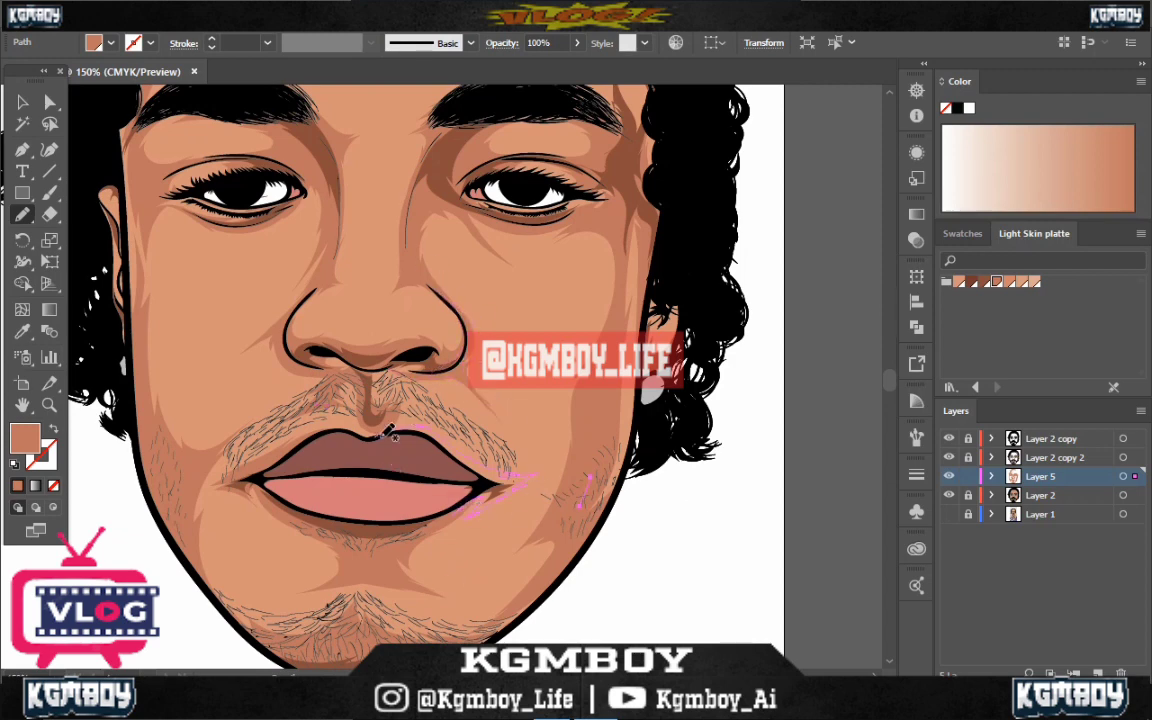
drag(683, 295, 640, 373)
Shade the left ear and near the right hairline, then zoom out to the whole portrait
scroll(640, 373, up, 2)
drag(115, 360, 118, 398)
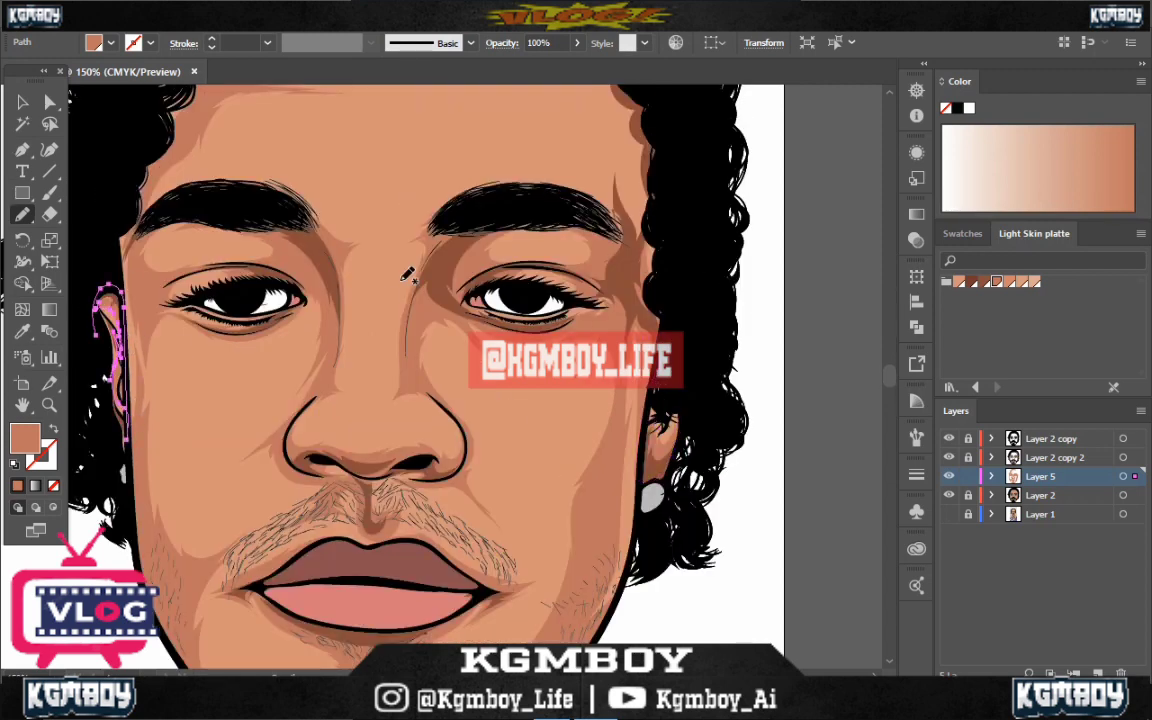
scroll(600, 400, up, 3)
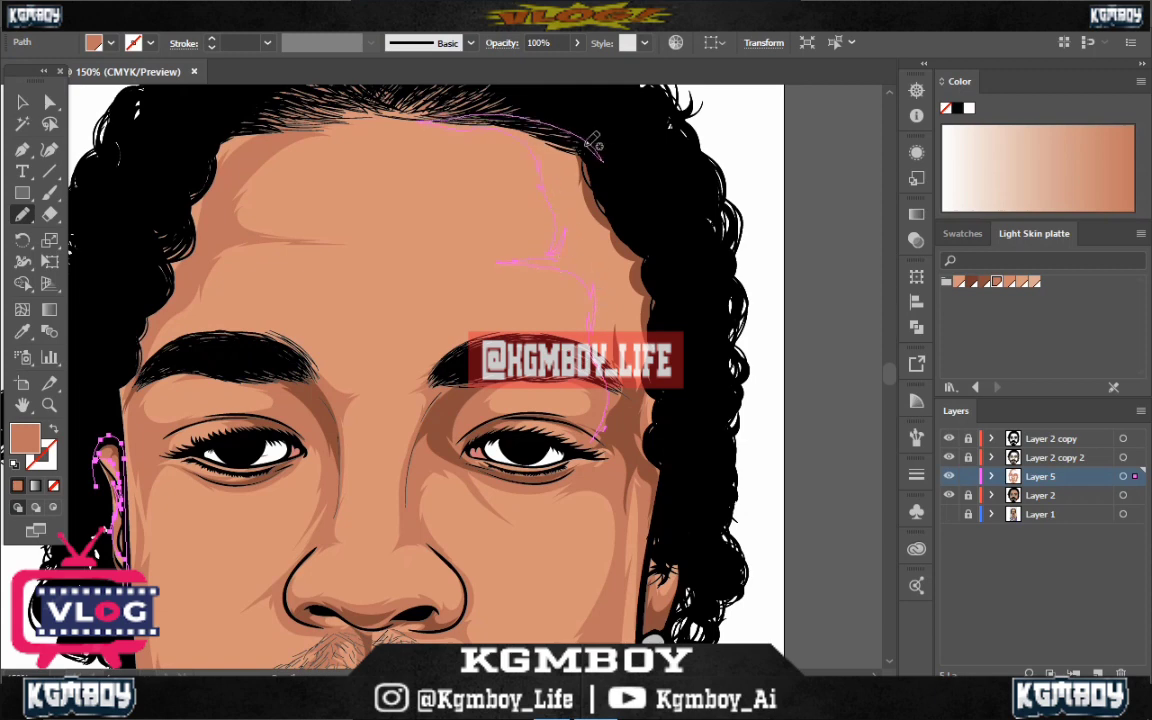
drag(657, 217, 678, 260)
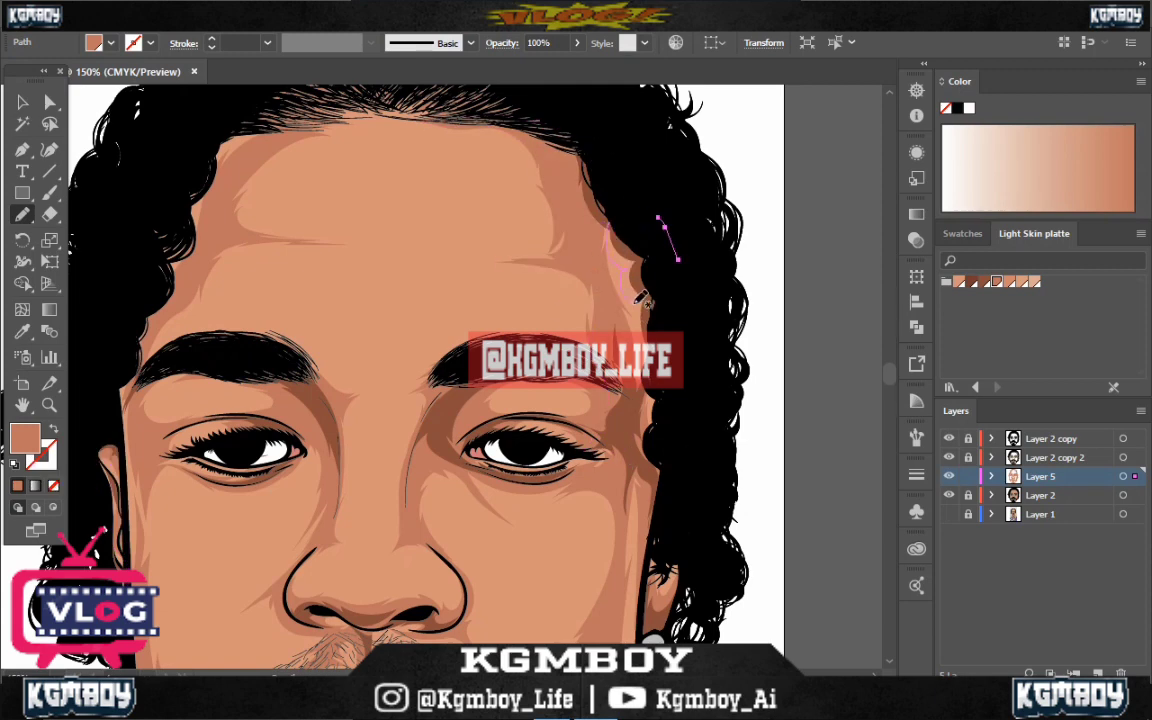
key(ctrl+minus)
key(ctrl+minus)
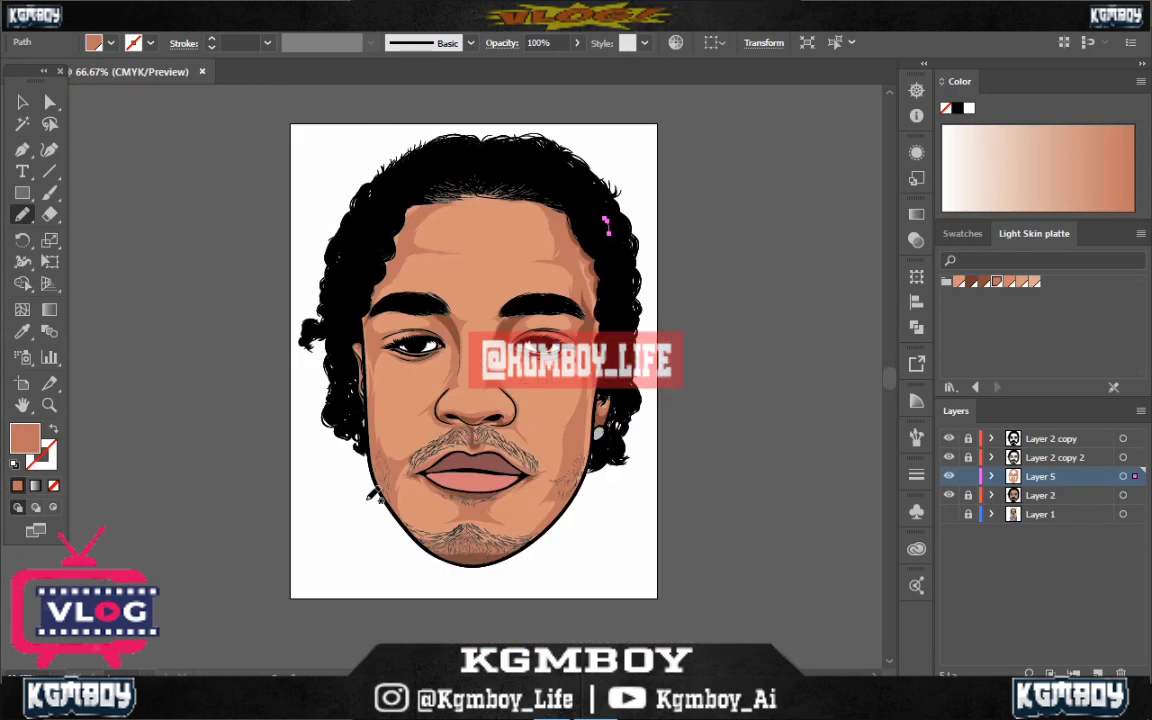
scroll(372, 493, down, 1)
Create a new layer and draw peach highlight shapes across the forehead
click(1097, 673)
key(ctrl+1)
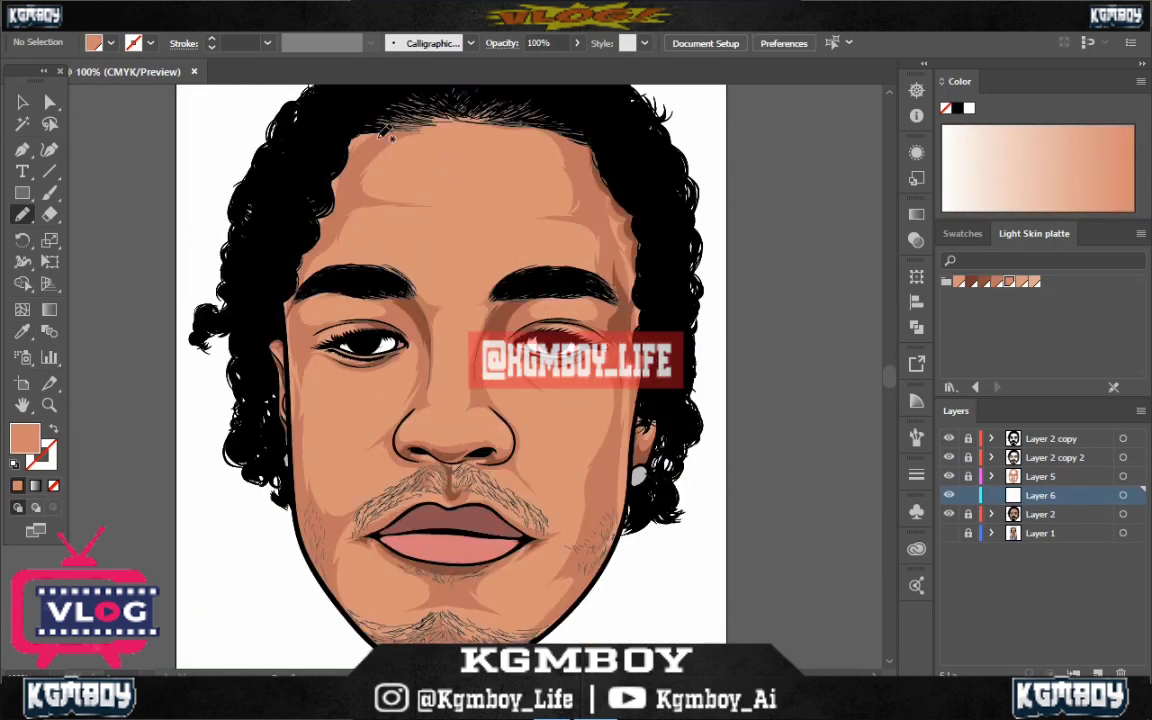
drag(403, 268, 346, 258)
key(v)
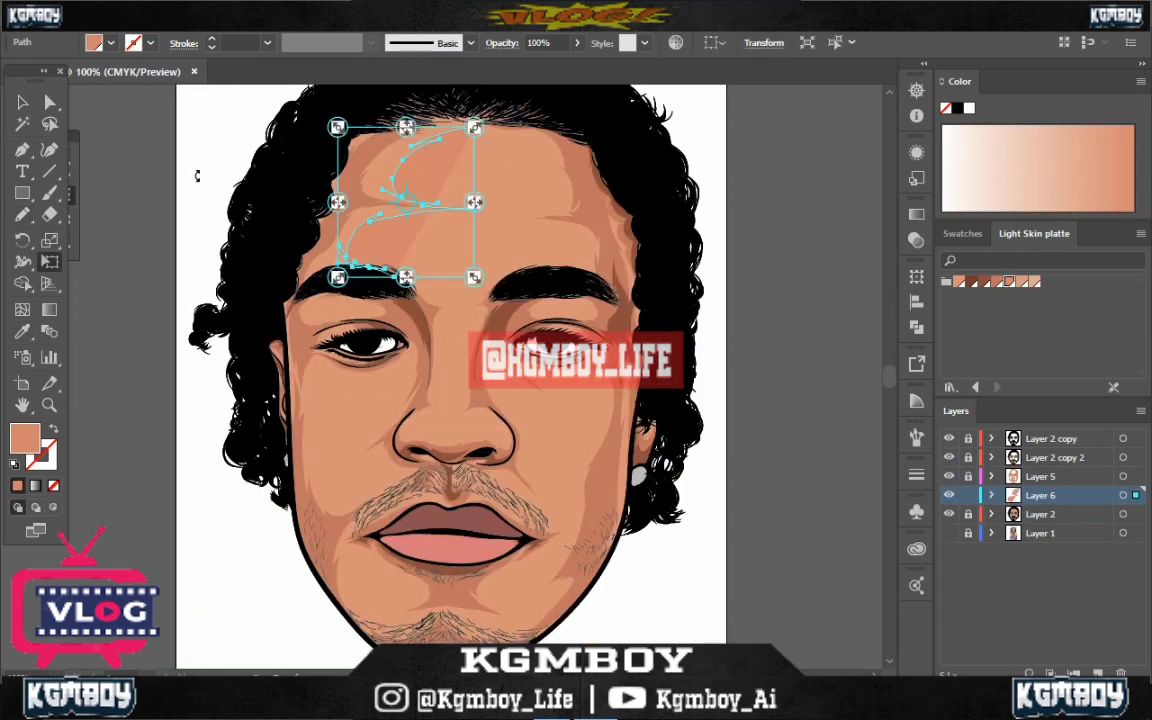
key(Delete)
key(n)
drag(413, 142, 538, 162)
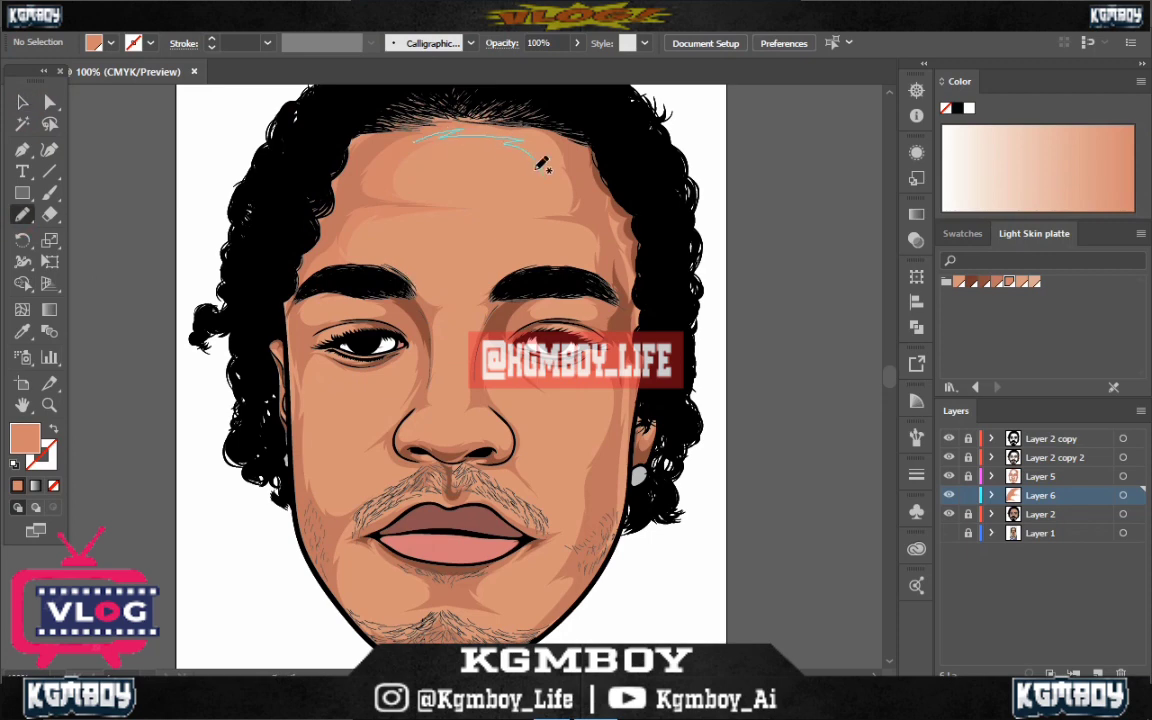
Undo the unwanted stroke between the brows and deselect the forehead highlights
scroll(388, 183, up, 2)
drag(352, 200, 420, 265)
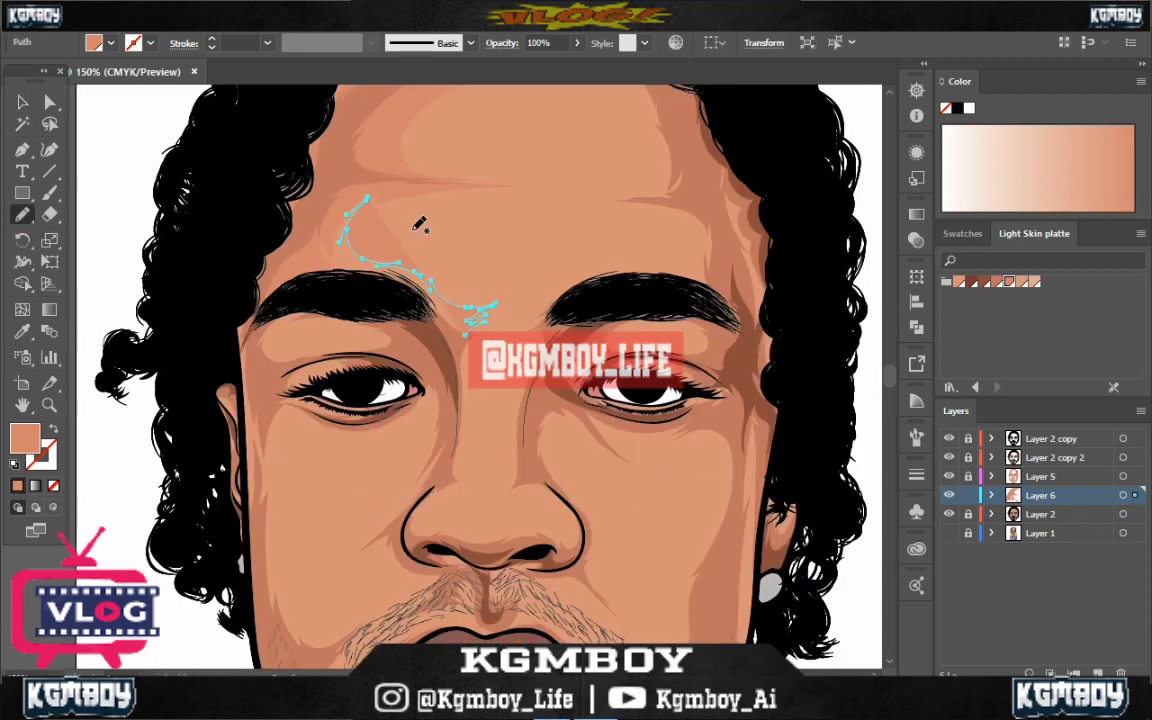
key(ctrl+z)
scroll(440, 340, down, 1)
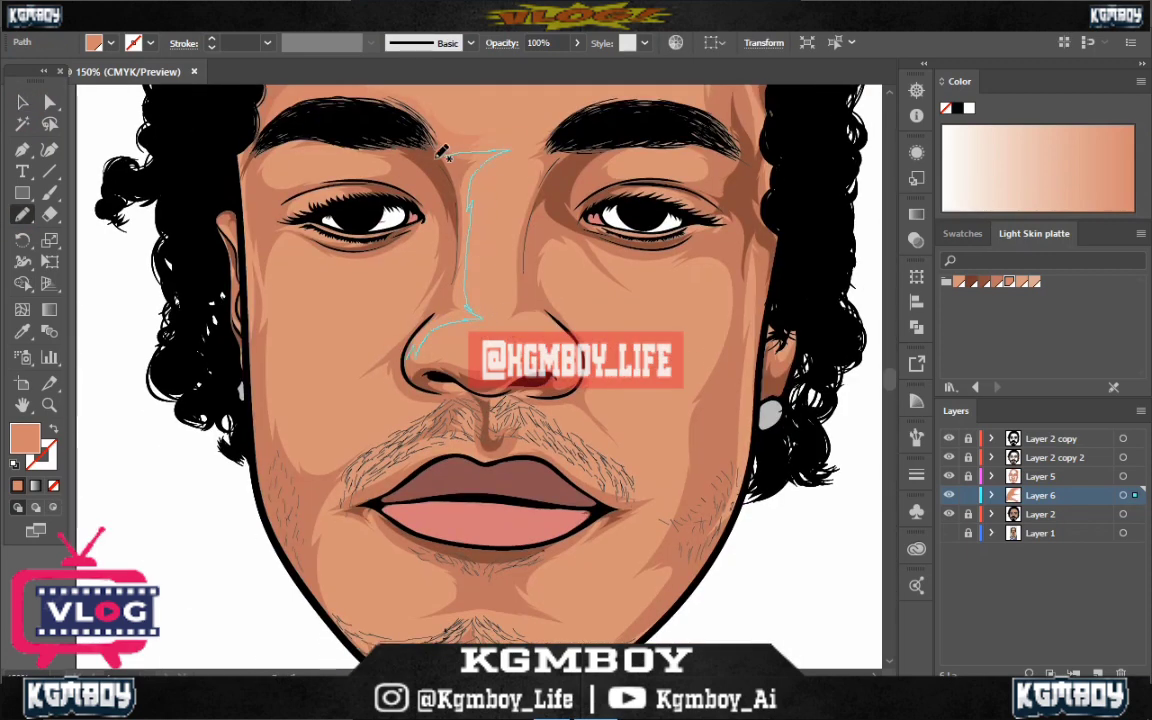
key(ctrl+z)
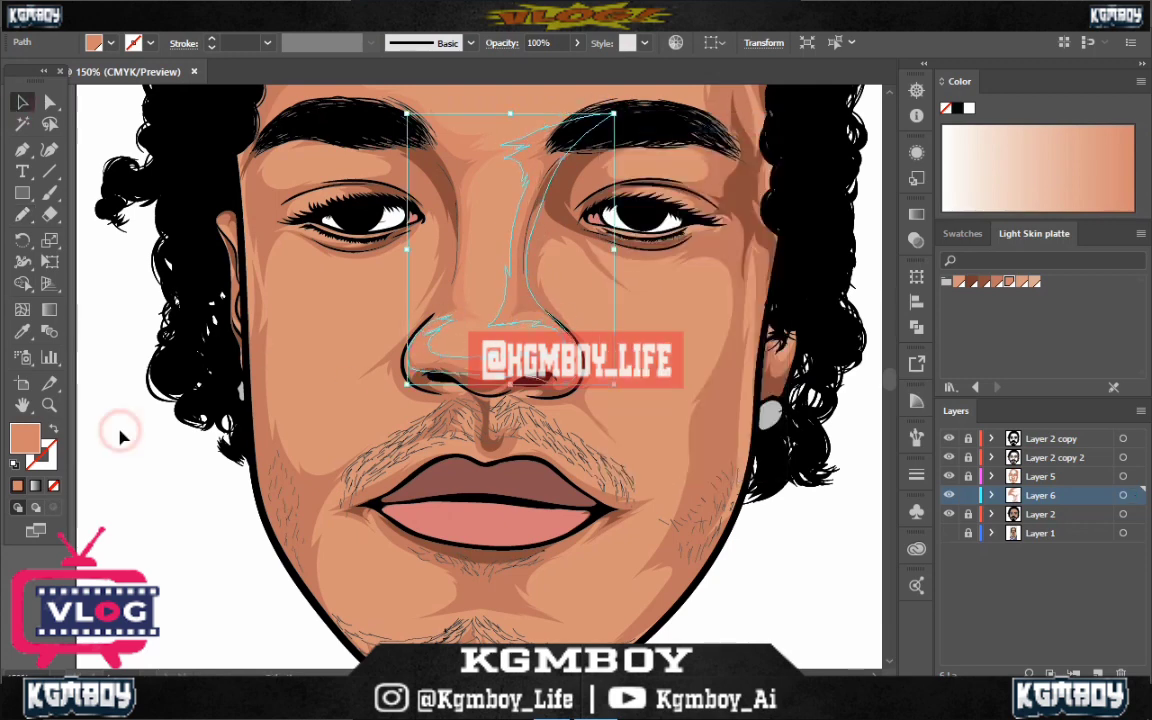
key(ctrl+shift+a)
scroll(600, 287, up, 4)
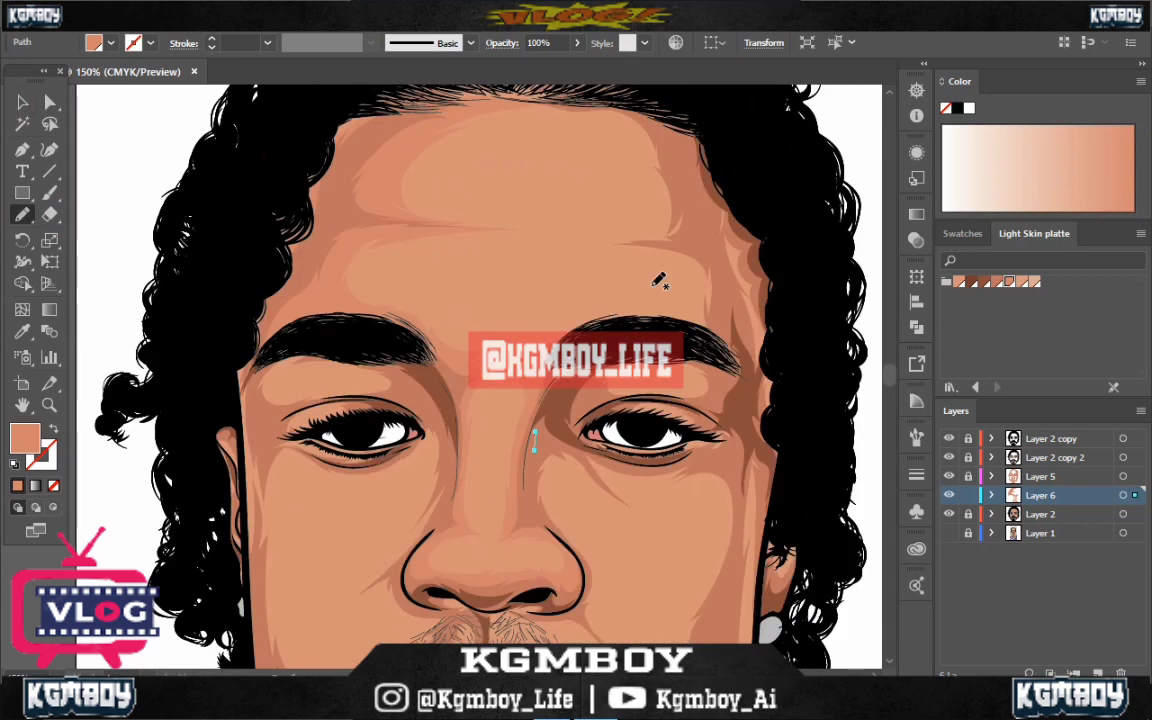
key(ctrl+minus)
key(ctrl+minus)
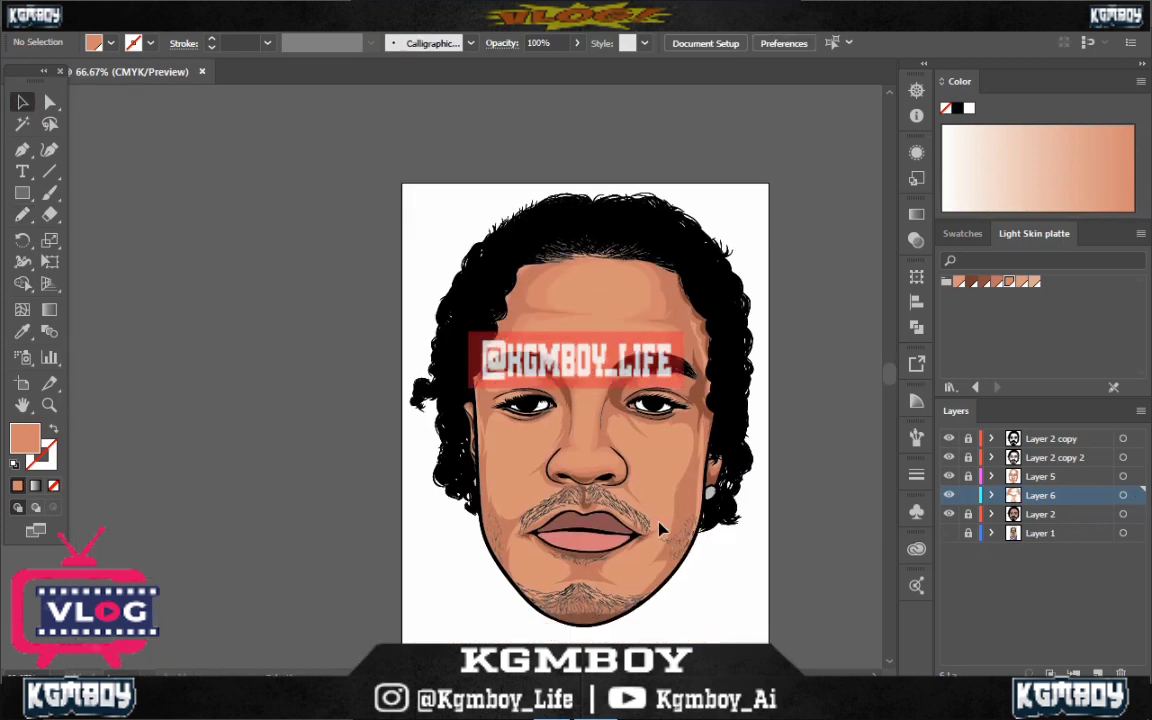
key(ctrl+plus)
key(ctrl+plus)
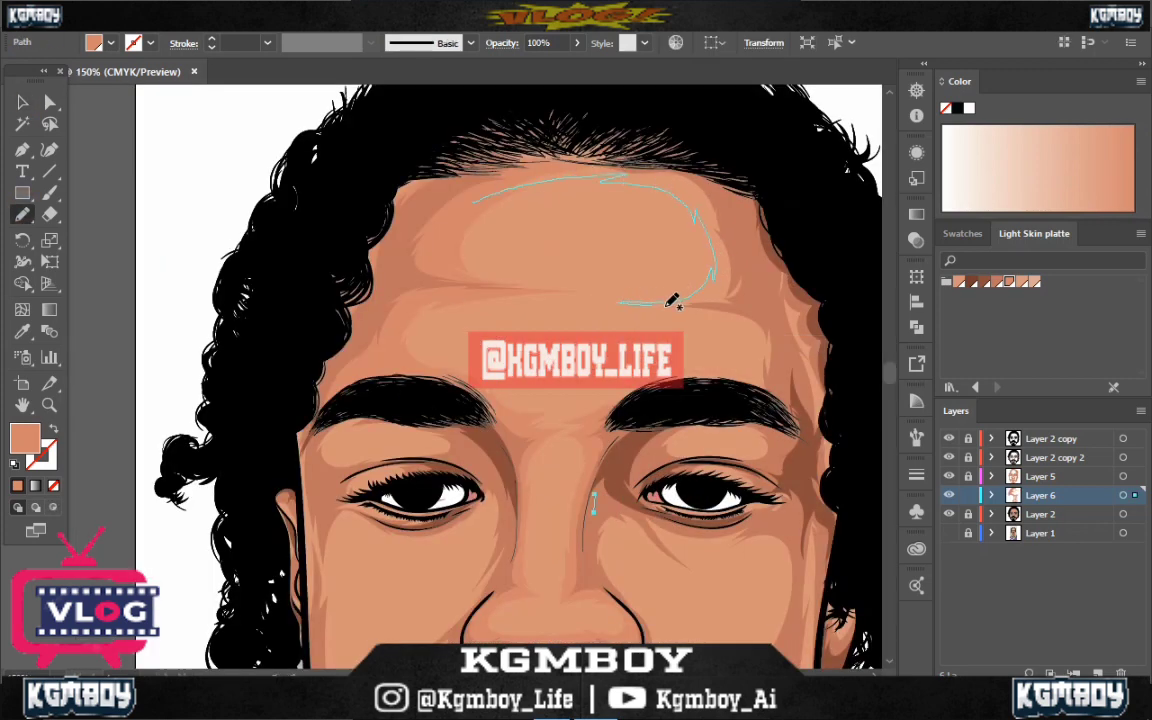
key(ctrl+shift+a)
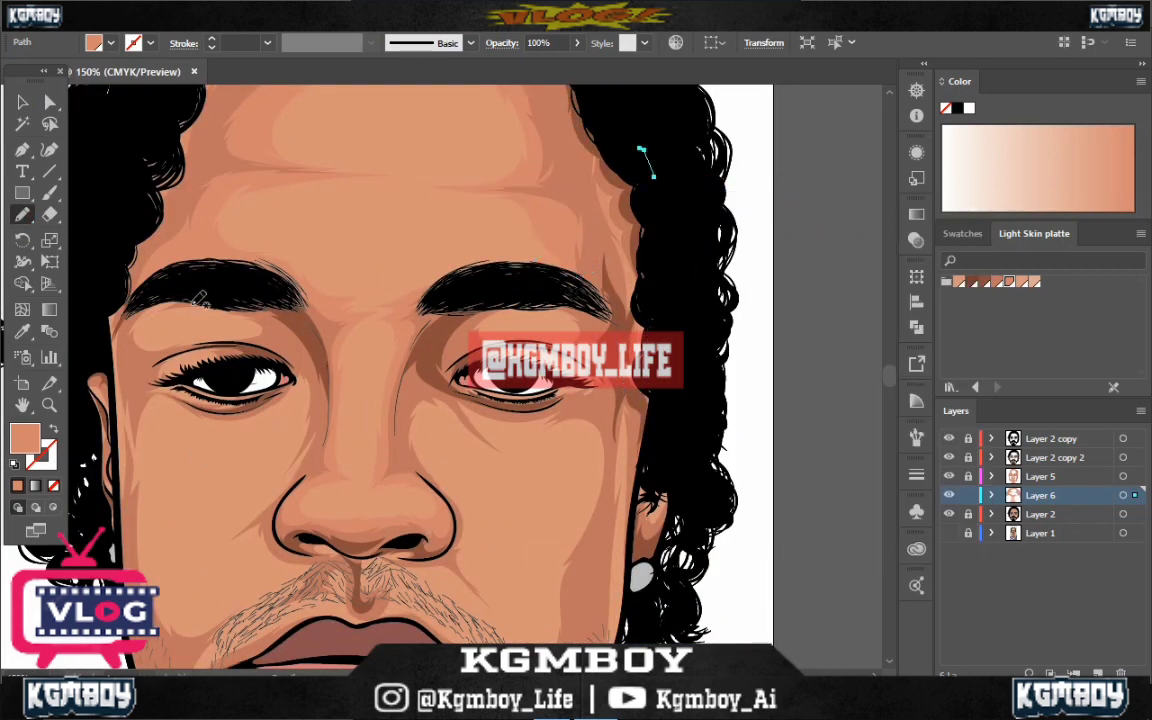
Add highlights on the left eyebrow, left upper eyelid and right eyelid
drag(143, 328, 197, 306)
drag(157, 358, 152, 372)
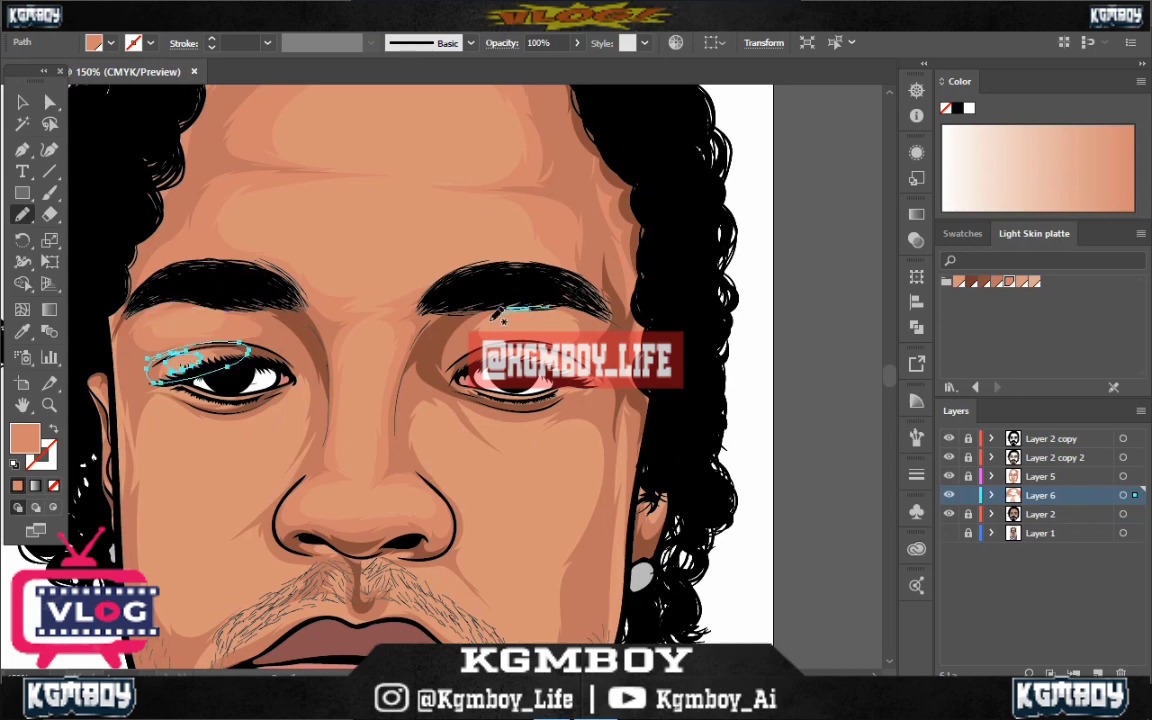
drag(470, 365, 585, 355)
key(ctrl+minus)
key(ctrl+minus)
key(ctrl+plus)
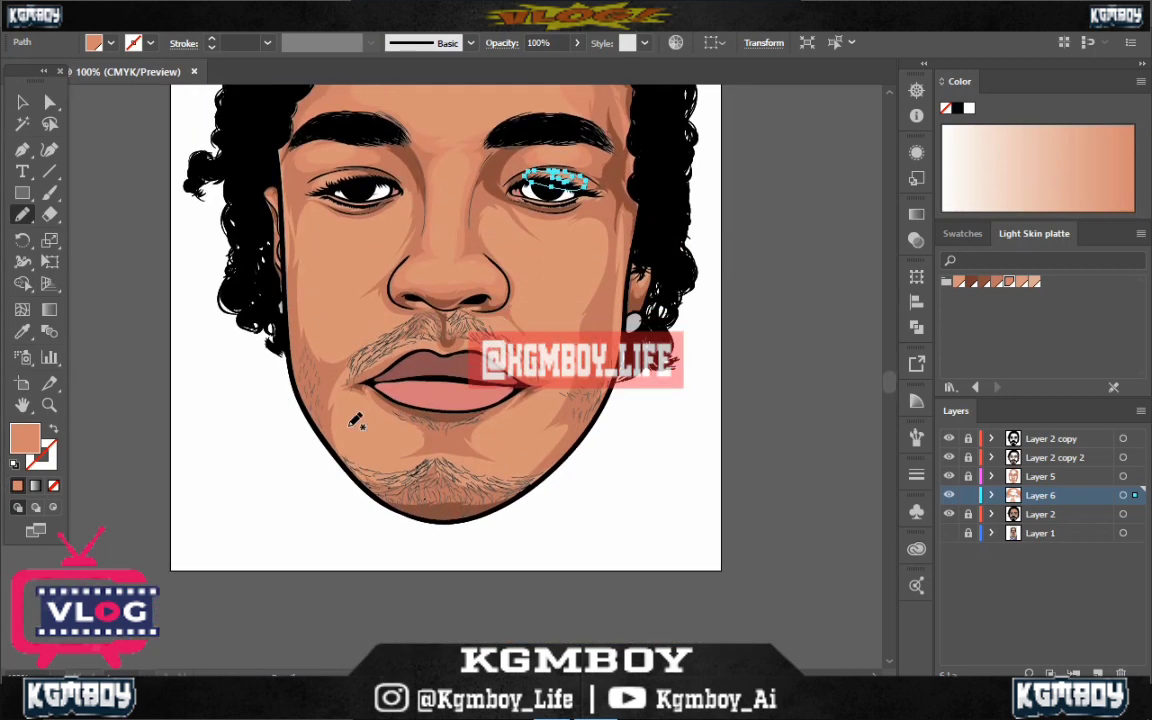
key(ctrl+plus)
Draw an under-eye highlight down the cheek and reshape it by moving an anchor point
mouse_move(523, 168)
mouse_down()
mouse_move(558, 213)
mouse_move(607, 222)
mouse_up()
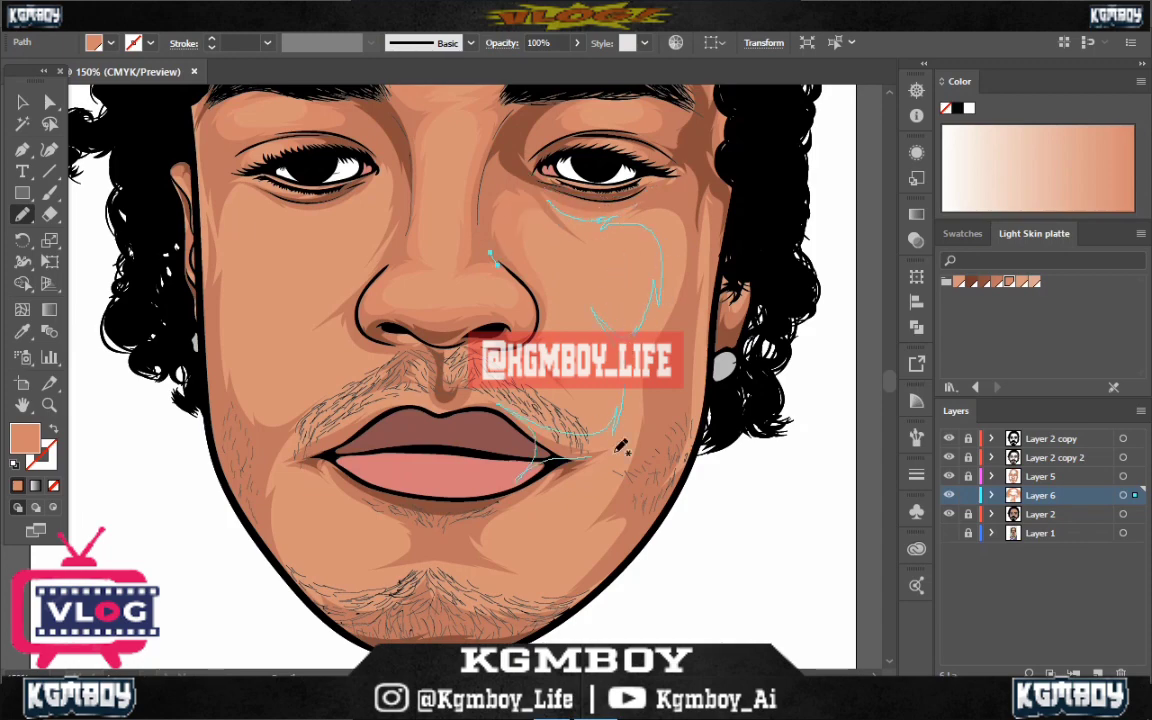
key(ctrl+minus)
key(ctrl+minus)
key(ctrl+plus)
key(ctrl+plus)
key(a)
key(ctrl+plus)
key(ctrl+plus)
drag(465, 240, 463, 226)
key(ctrl+shift+a)
Draw a highlight near the left mouth corner
click(22, 215)
scroll(415, 318, down, 2)
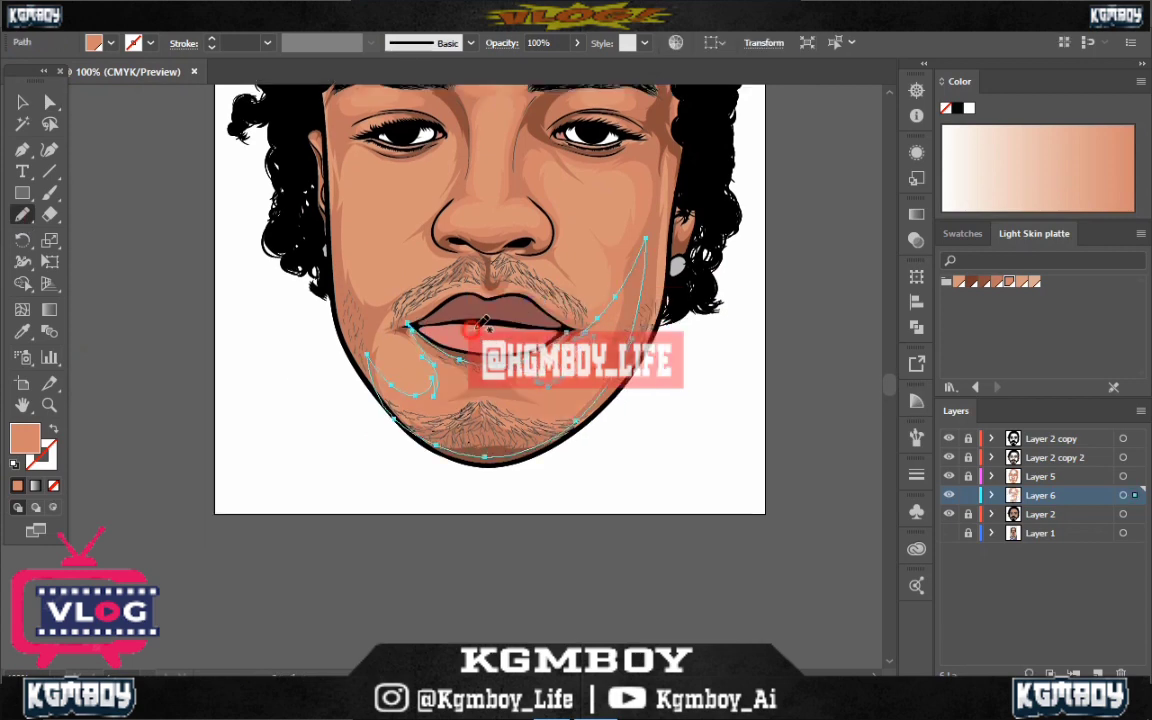
drag(392, 343, 433, 393)
key(ctrl+plus)
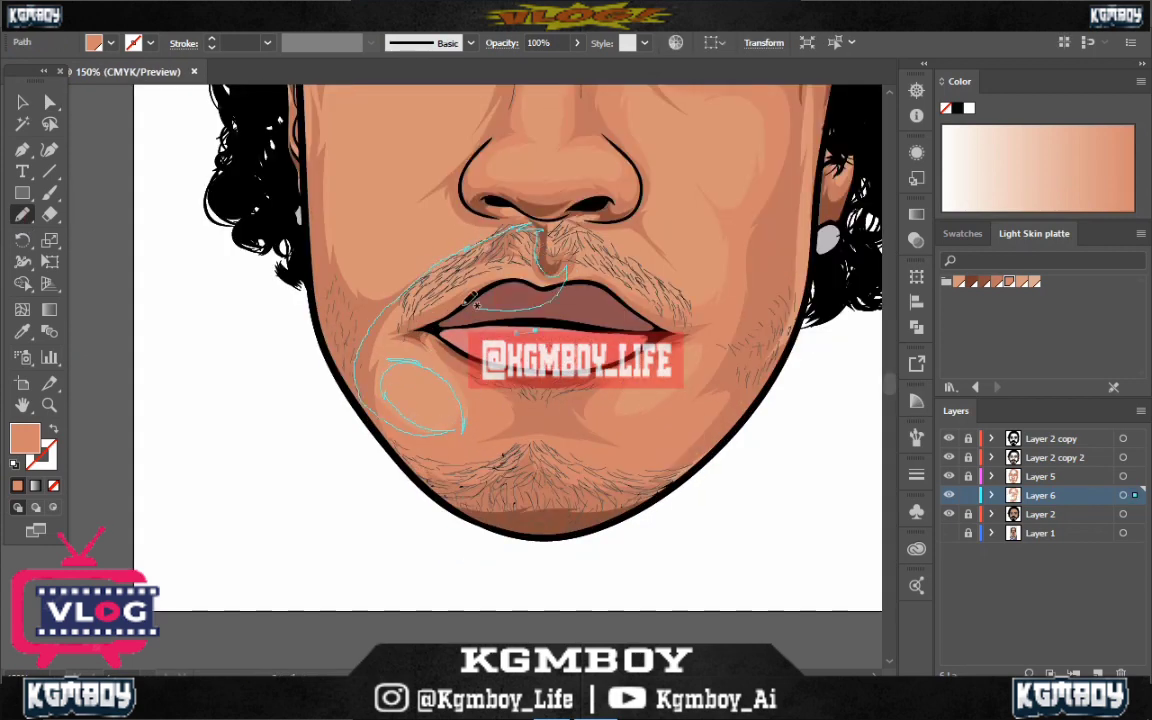
scroll(540, 442, up, 5)
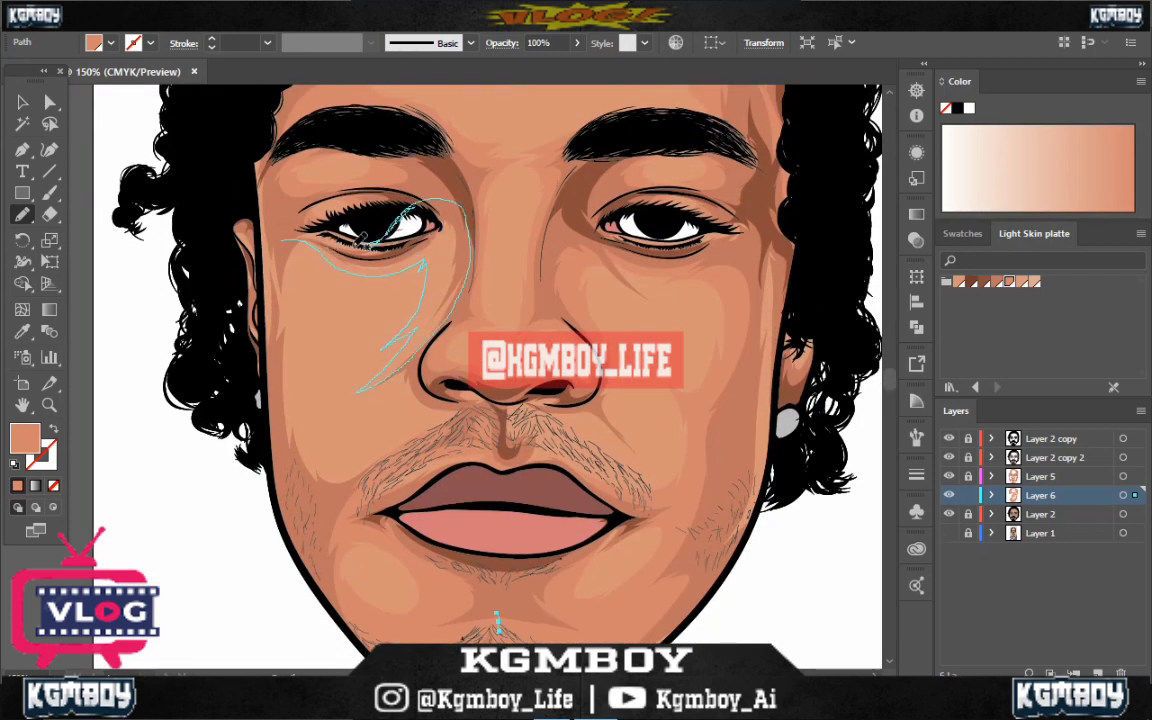
key(ctrl+z)
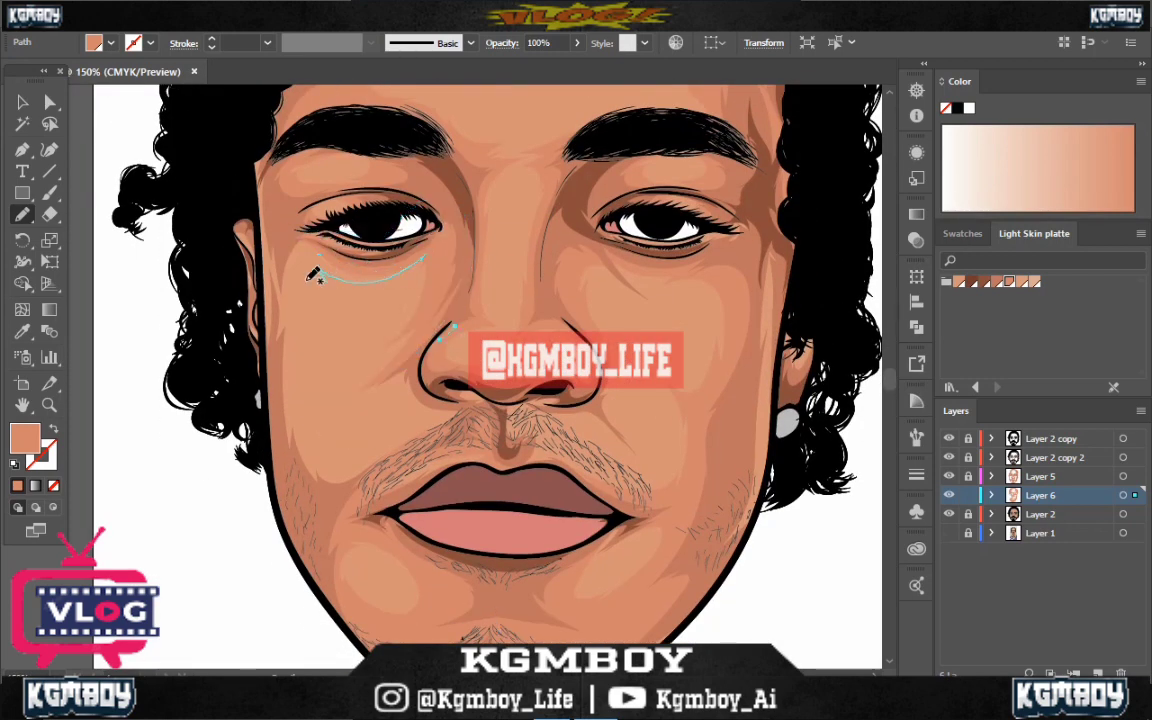
Undo recent cheek and lip shading shapes while zooming to check the face
key(ctrl+minus)
key(ctrl+z)
key(ctrl+minus)
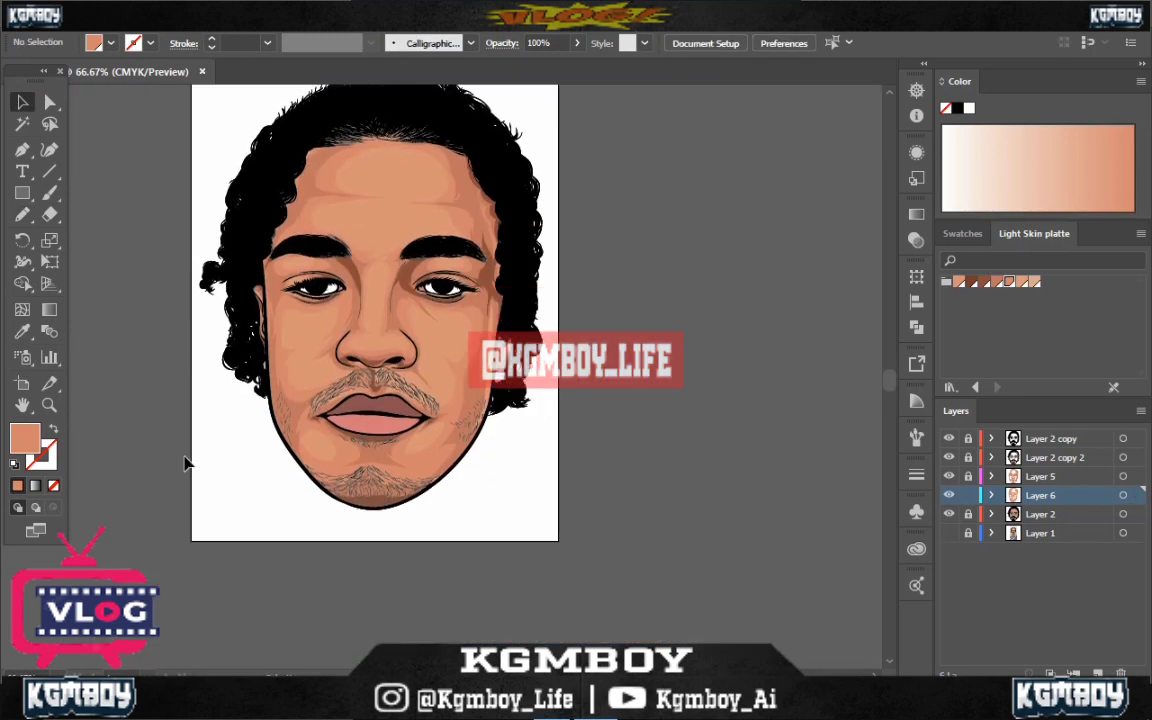
key(ctrl+plus)
key(ctrl+plus)
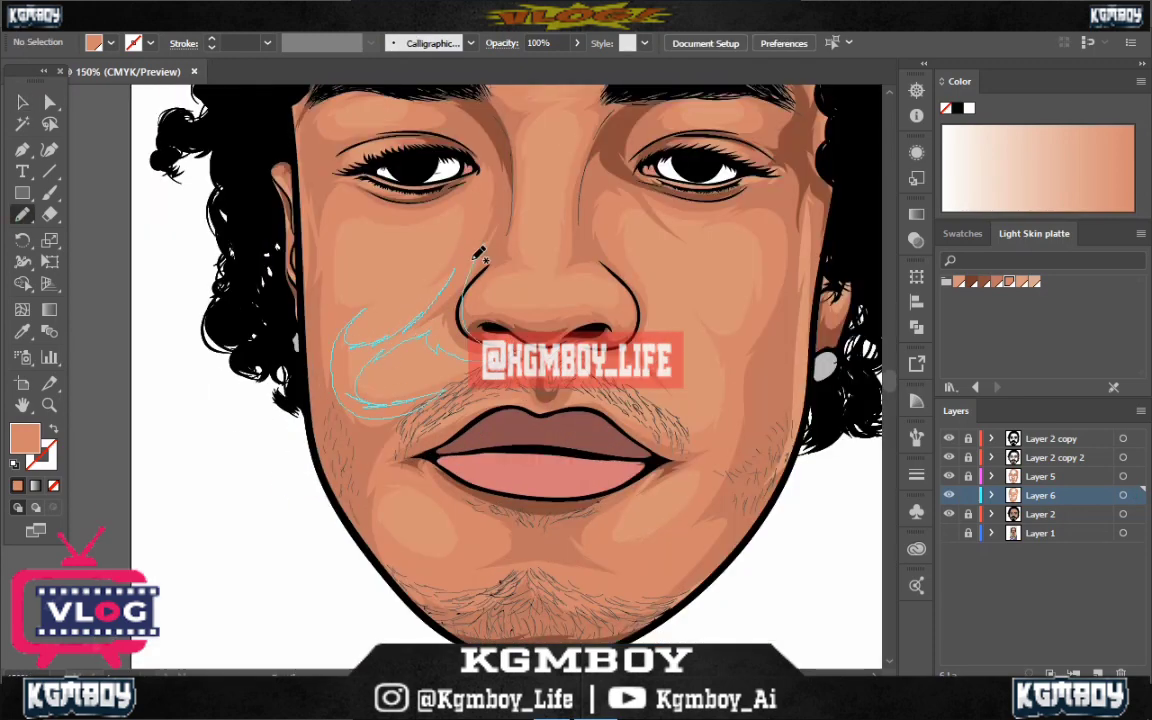
key(ctrl+z)
key(ctrl+minus)
key(ctrl+plus)
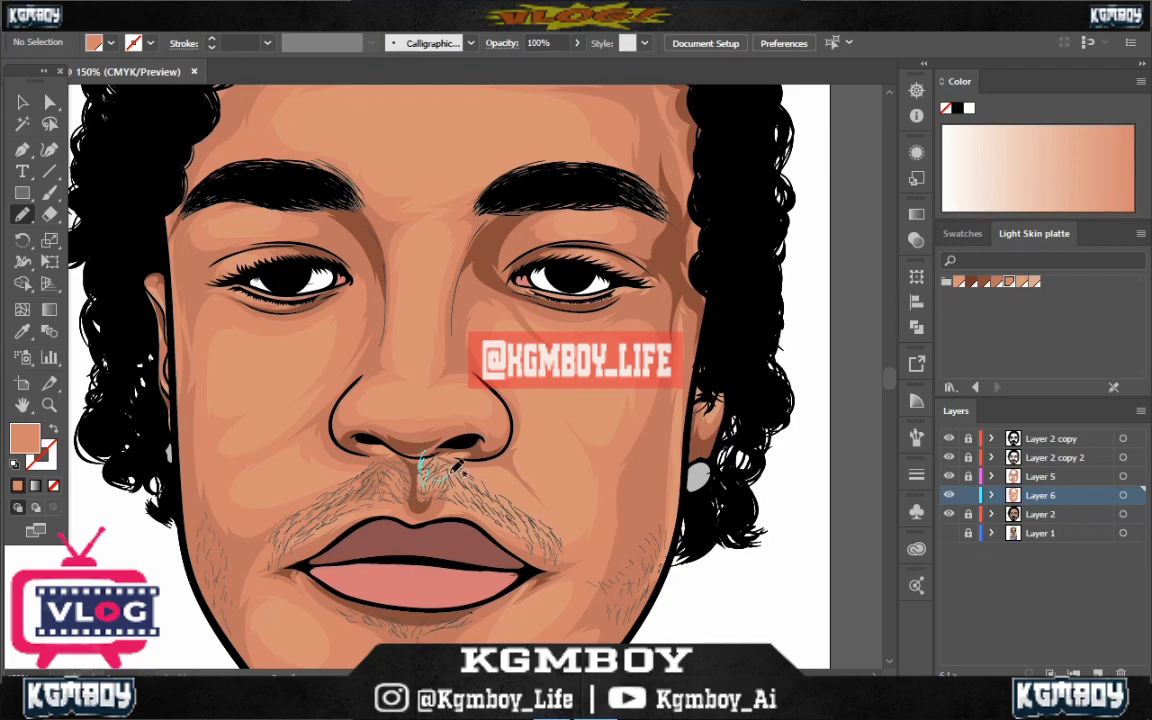
key(ctrl+z)
key(ctrl+minus)
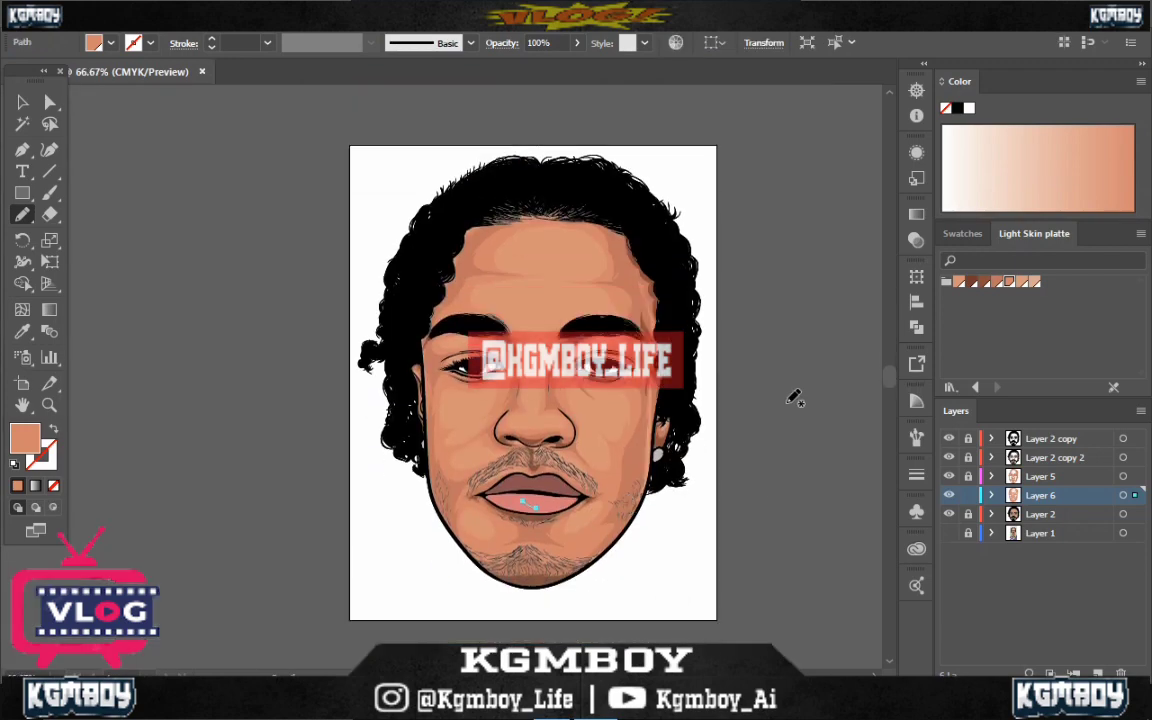
Apply the recoloured shading tone, add a new layer and pick the light skin swatch for the Pencil
key(v)
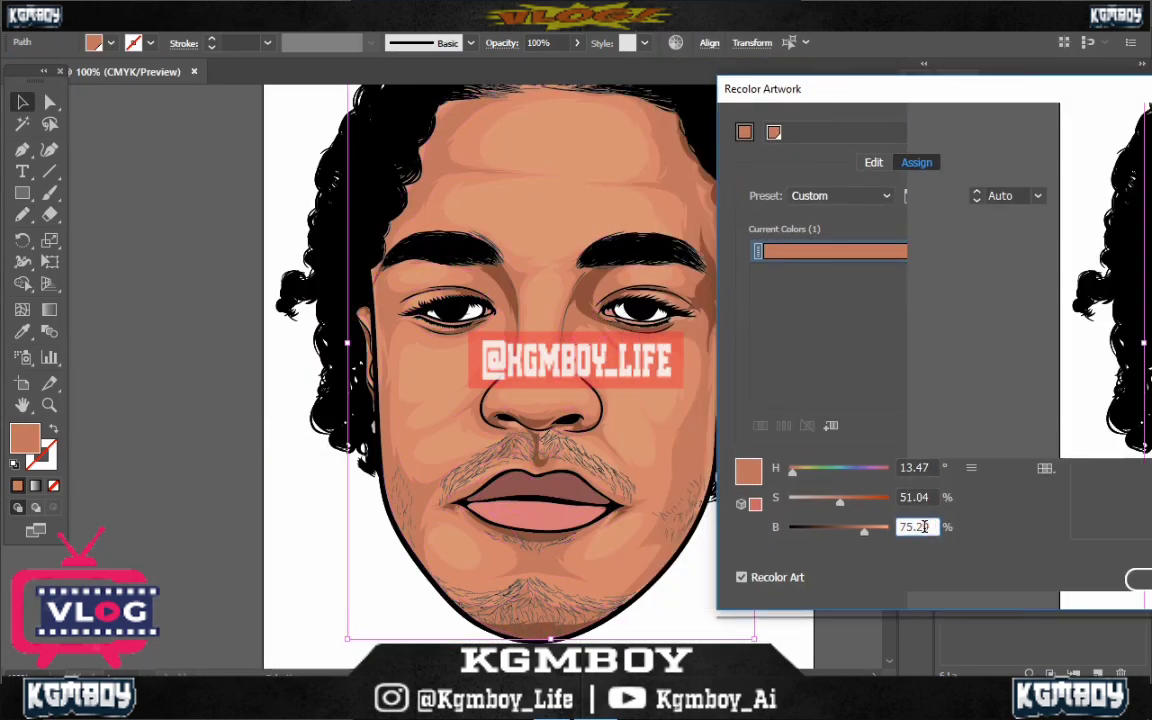
click(1040, 514)
click(1098, 673)
click(1021, 281)
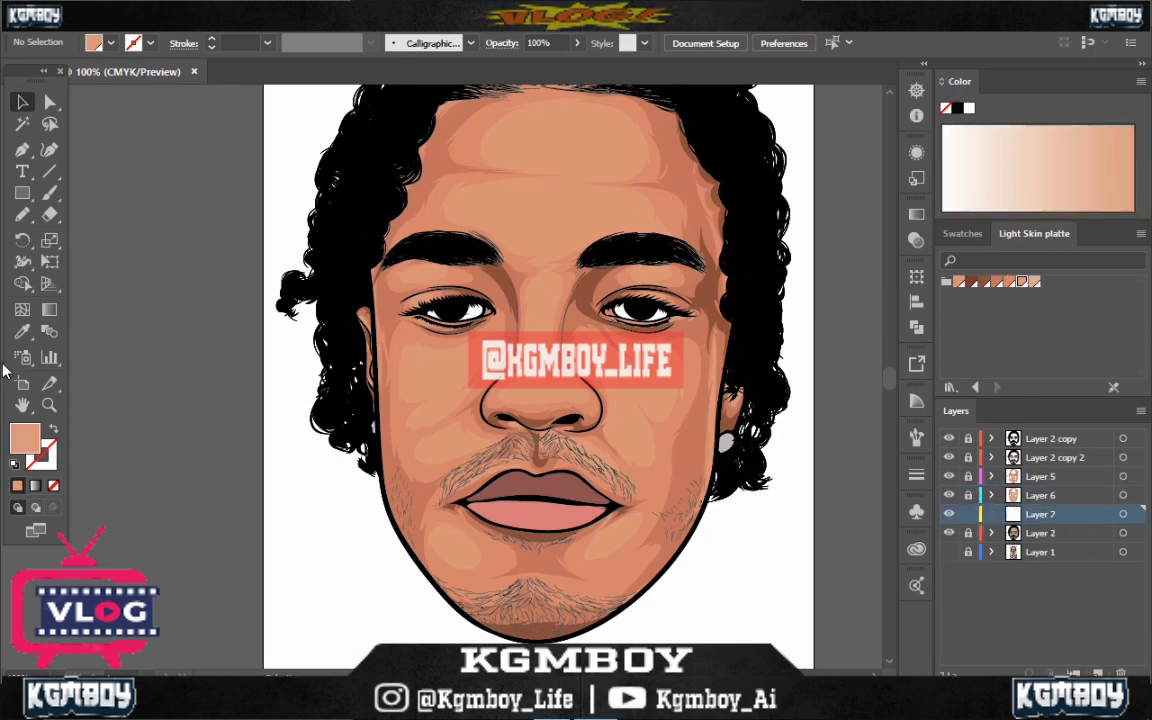
key(n)
key(ctrl+plus)
scroll(490, 390, up, 3)
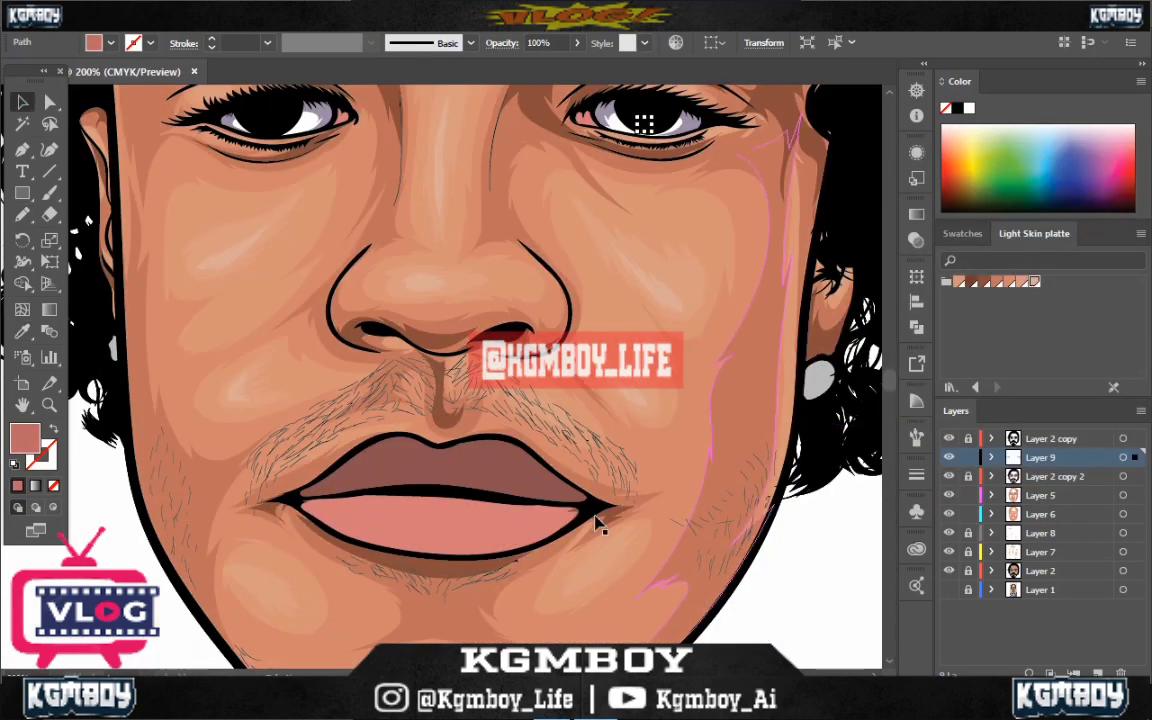
On the lips layer, draw darker tone strokes on the lower and upper lip
scroll(592, 509, up, 2)
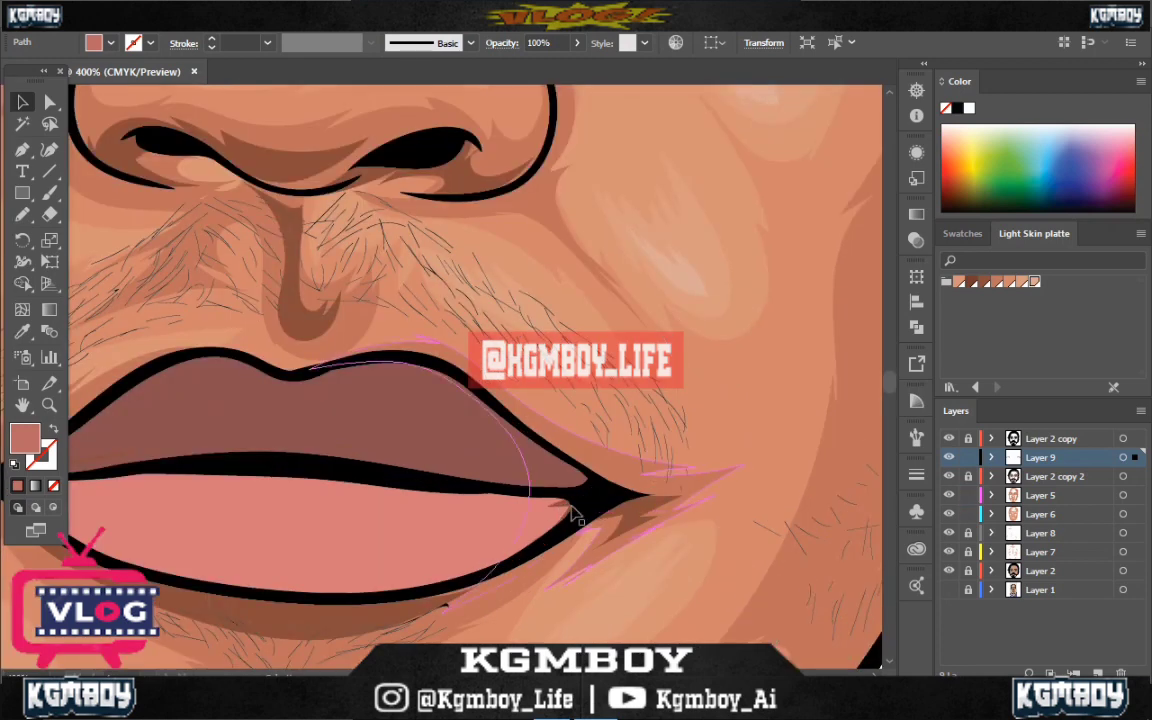
key(shift+e)
click(1018, 478)
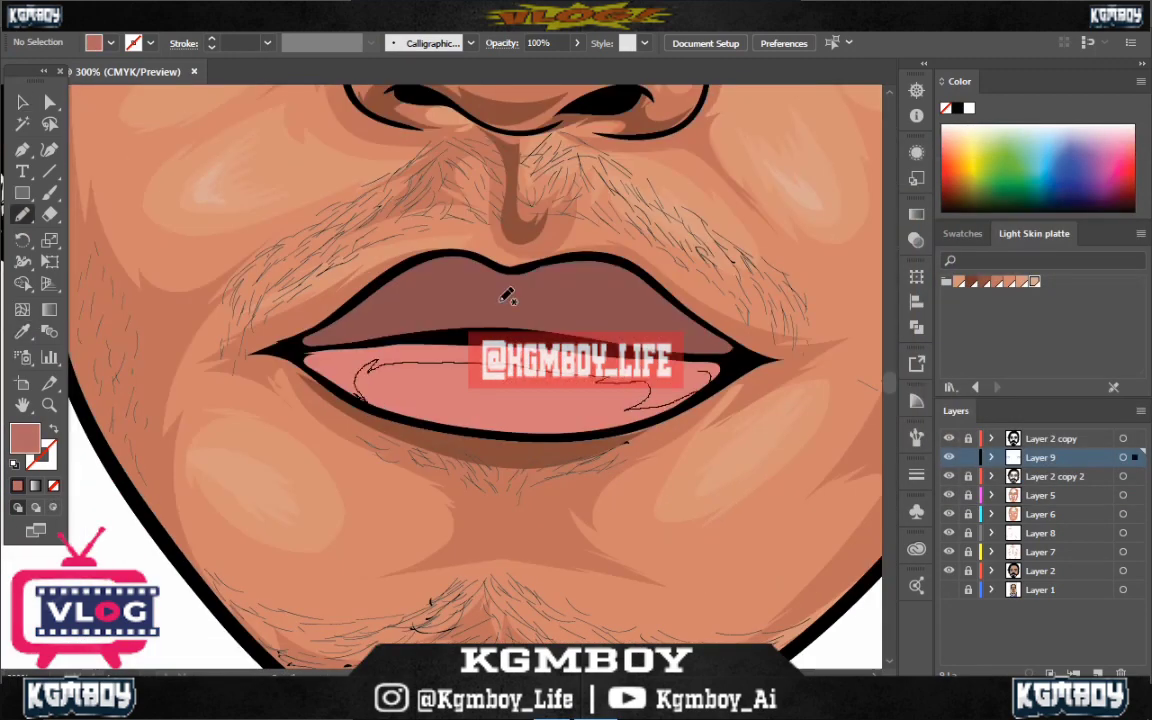
key(ctrl+z)
drag(350, 372, 470, 363)
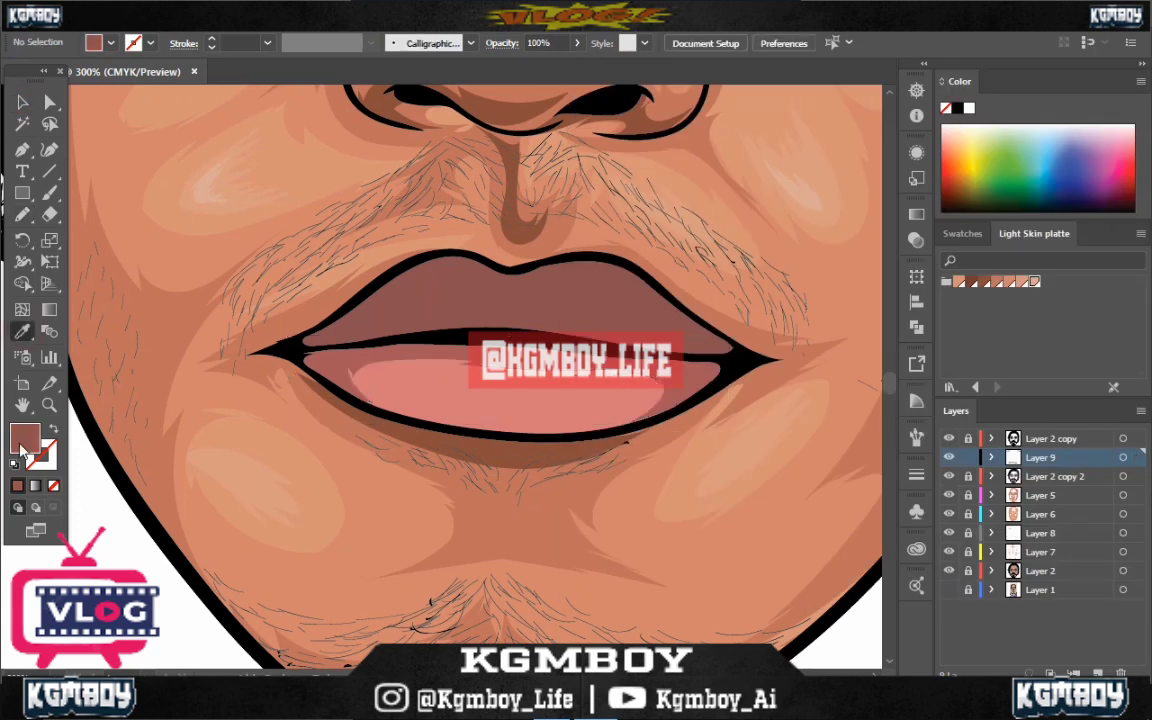
drag(375, 318, 446, 302)
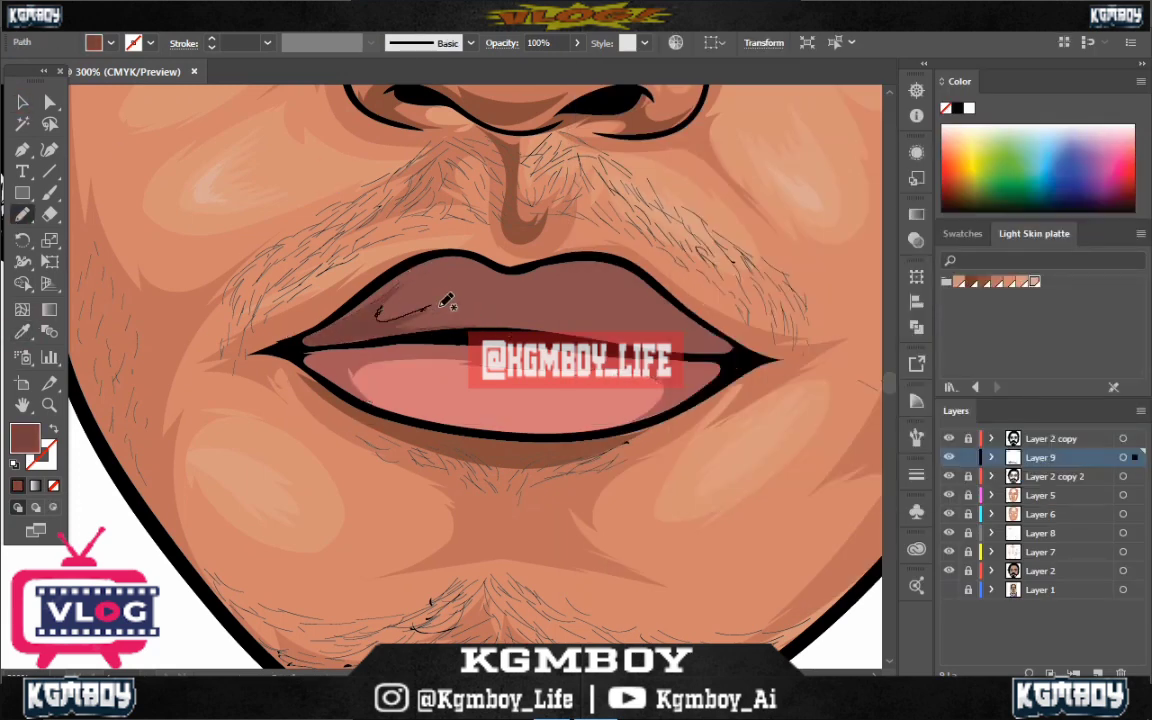
Remove the new upper-lip stroke and select the lip shape
key(ctrl+z)
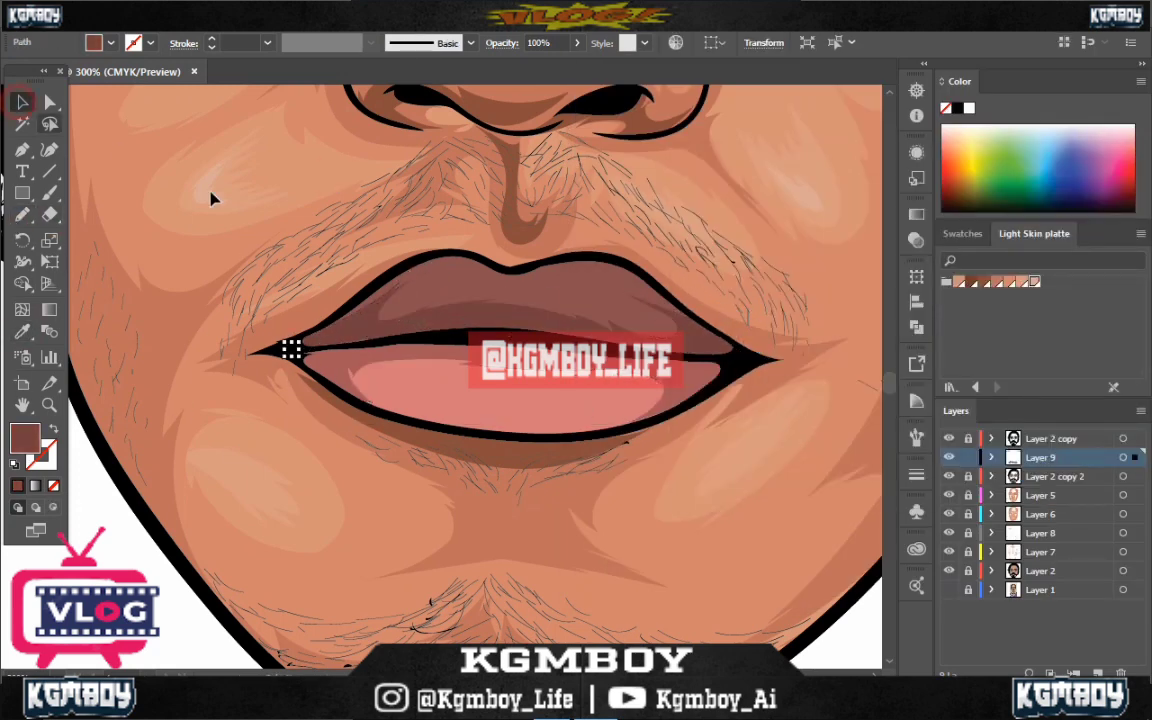
key(shift+e)
key(v)
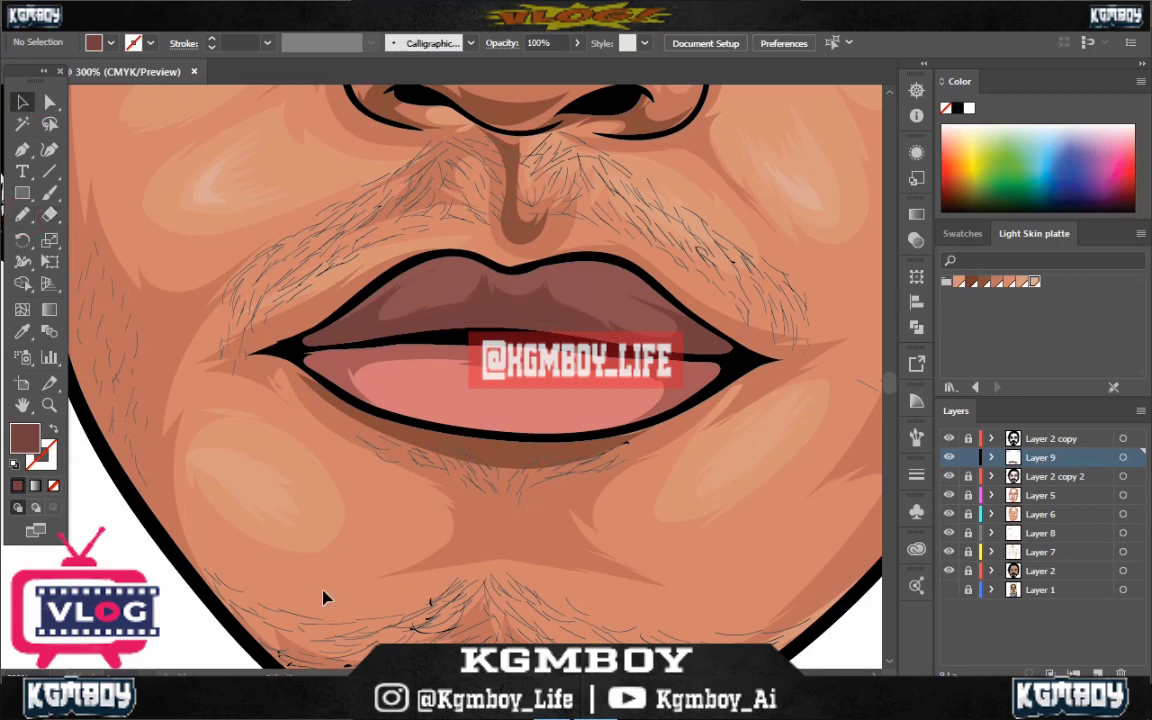
key(ctrl+0)
key(ctrl+plus)
key(ctrl+plus)
key(ctrl+plus)
click(600, 415)
Mute the lip colours and pencil a highlight shape along the upper lip
click(676, 42)
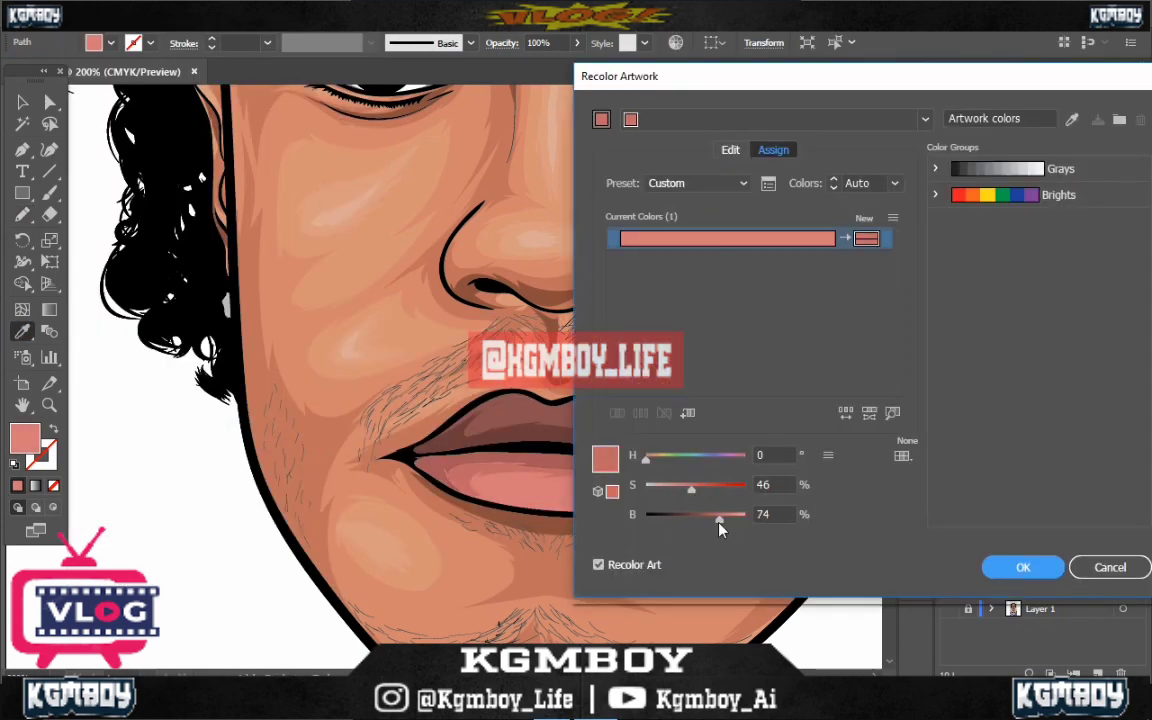
click(22, 214)
drag(418, 448, 490, 403)
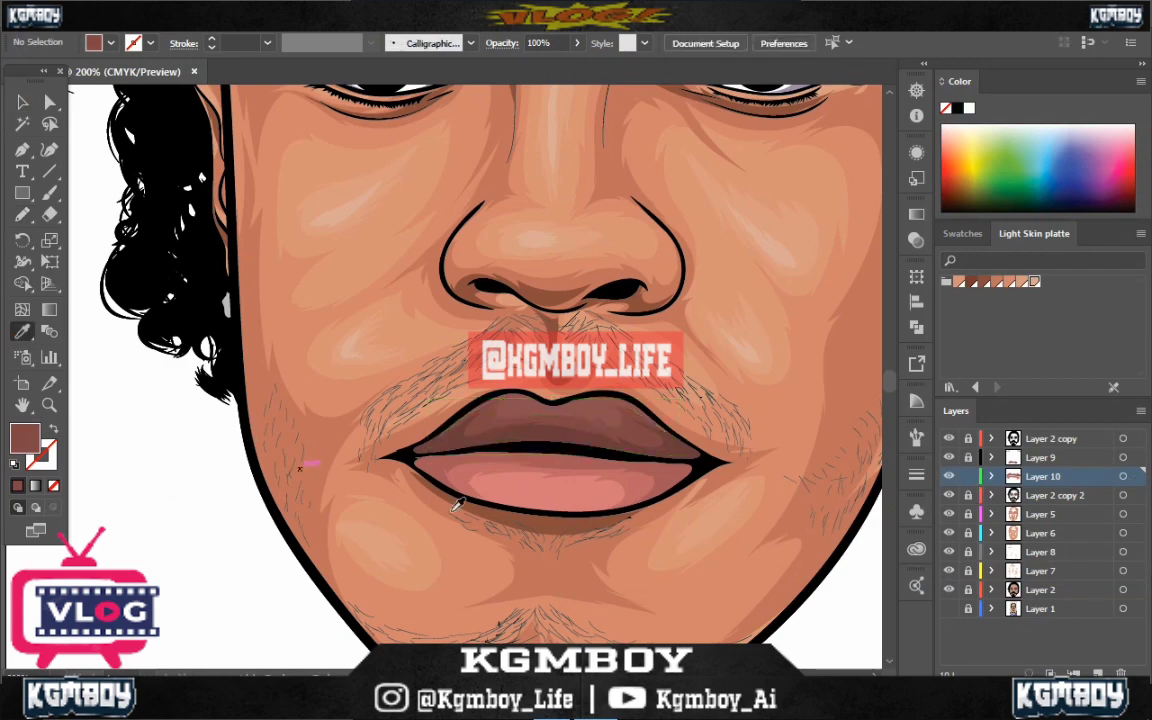
Fill the lip highlight light pink, then darken it to a muted brownish pink
click(540, 490)
key(v)
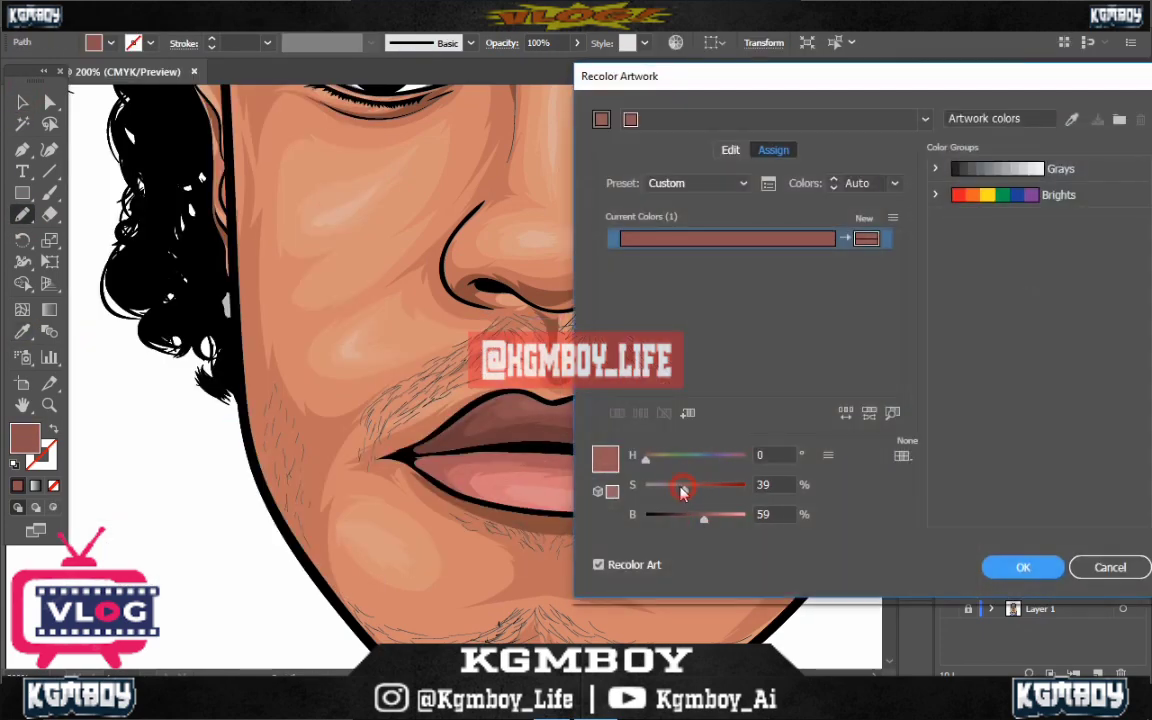
click(1023, 566)
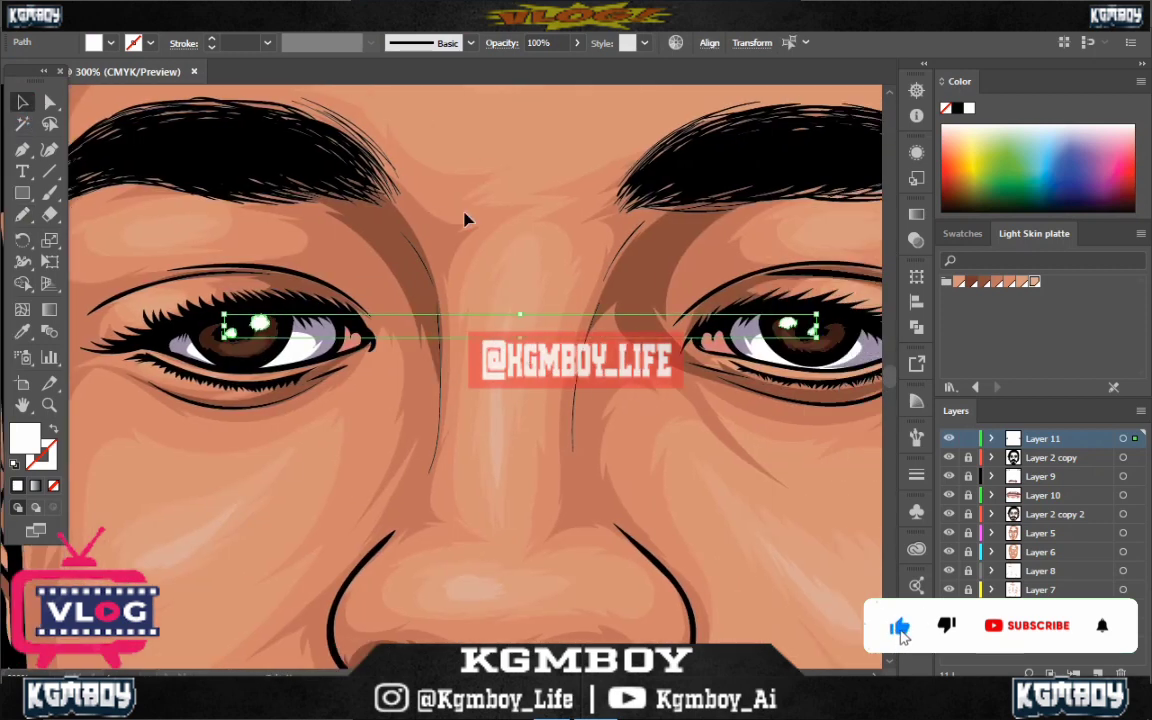
Make the eye catchlights semi-transparent by lowering their opacity
click(577, 42)
drag(575, 67, 540, 67)
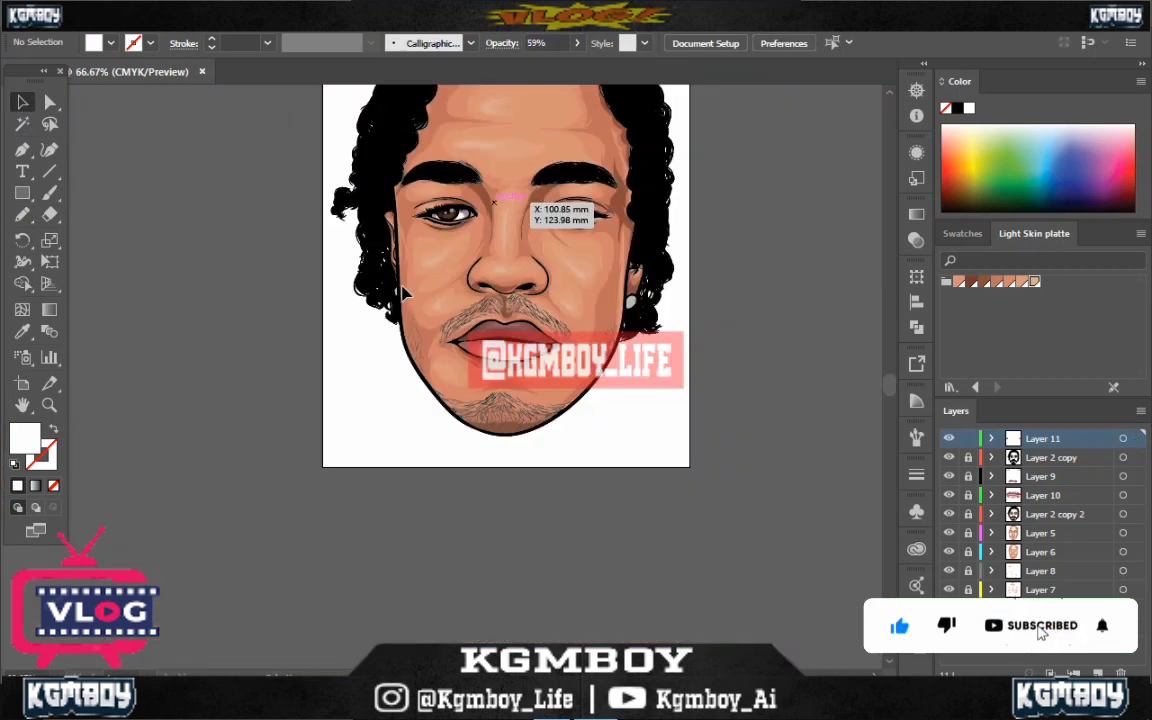
key(b)
scroll(700, 400, up, 2)
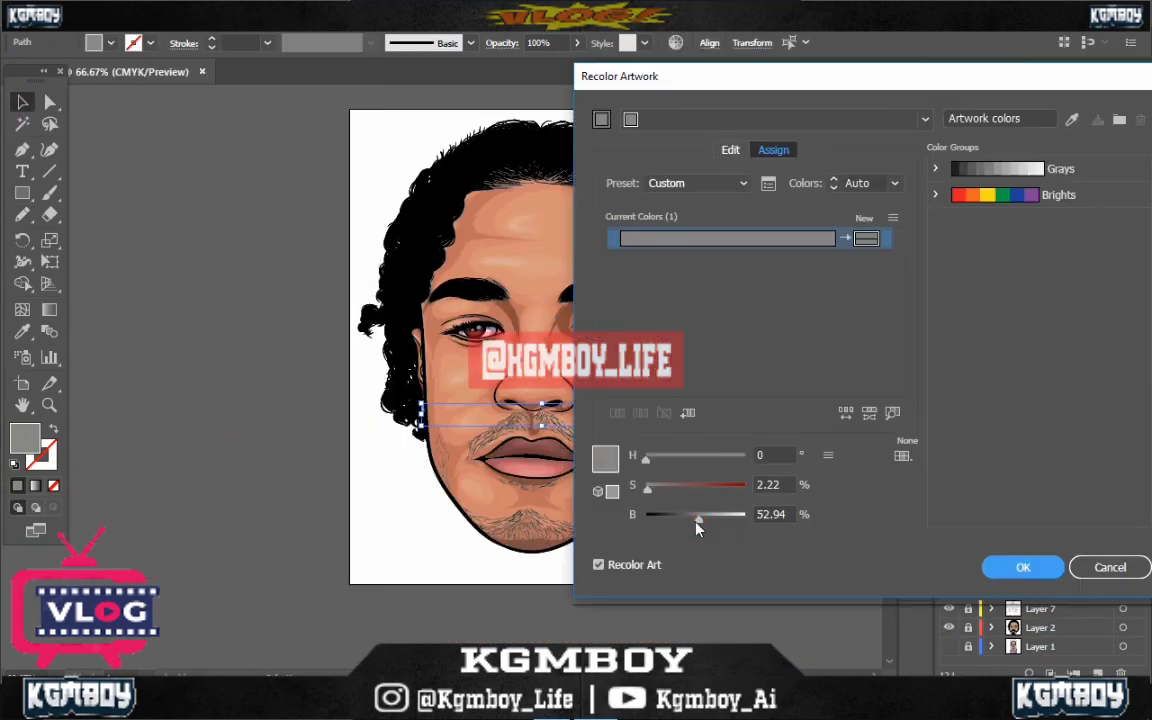
Set a linear gradient with black end stops and a 75% K middle stop
click(916, 214)
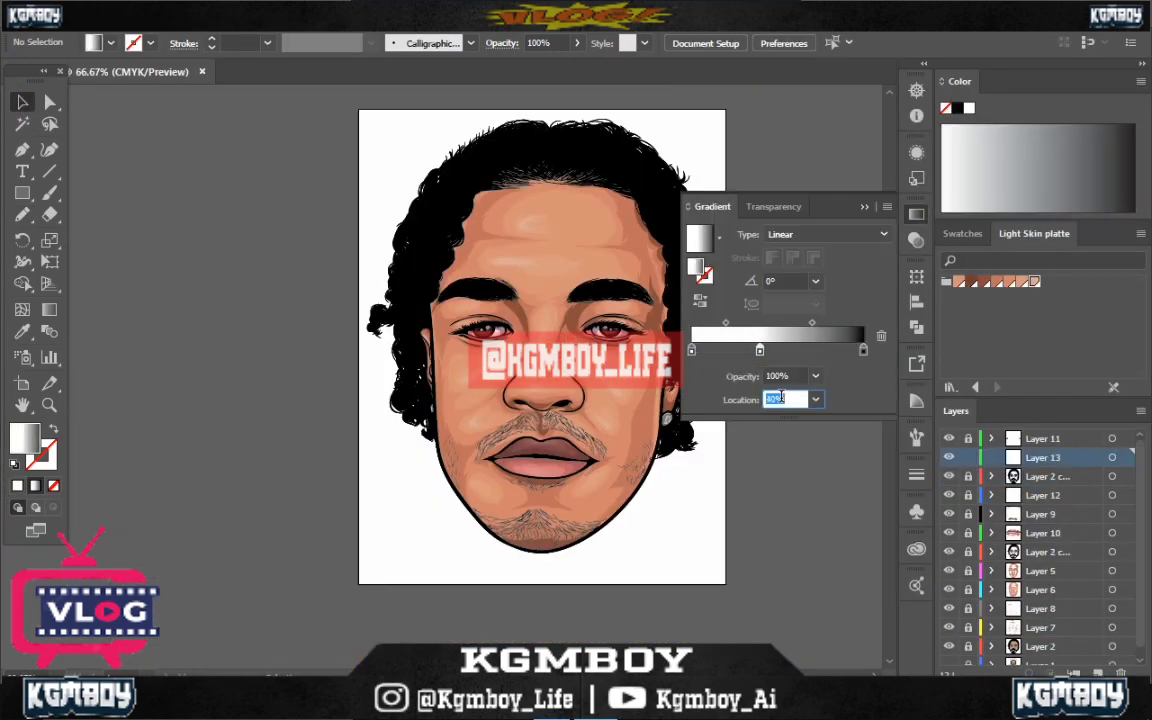
double_click(691, 350)
click(660, 507)
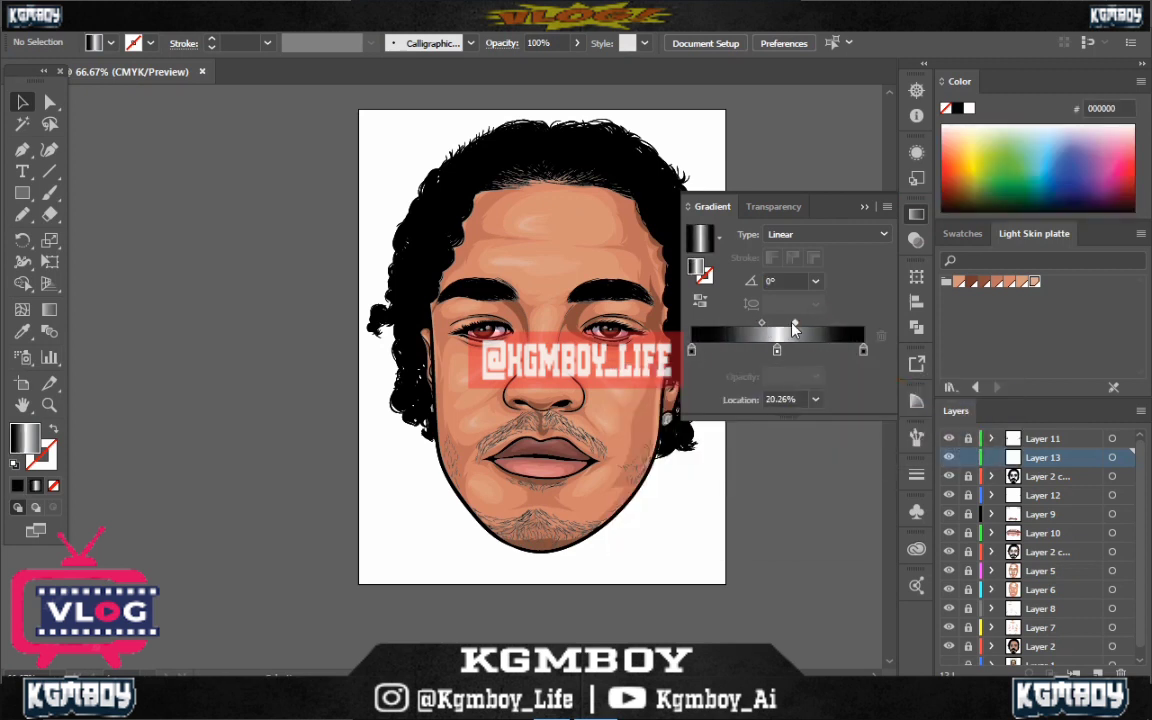
drag(734, 323, 760, 323)
double_click(777, 350)
drag(714, 416, 780, 416)
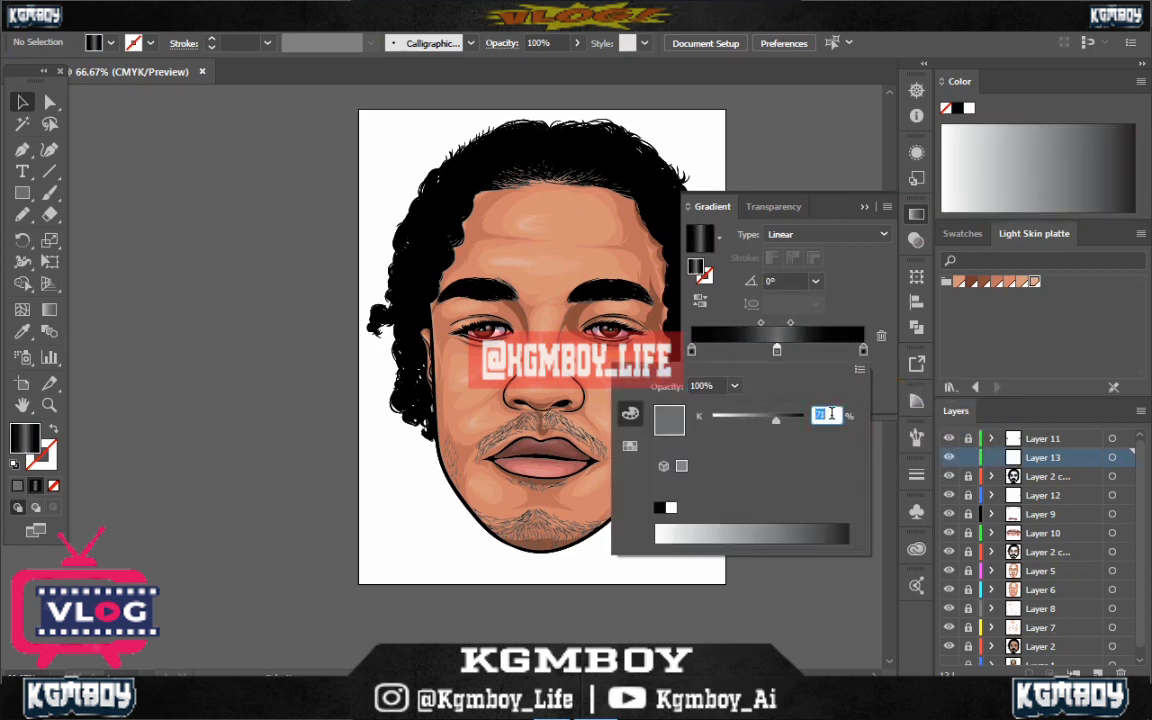
click(760, 324)
Paint a first glossy gradient strand over the curls with the Paintbrush
key(b)
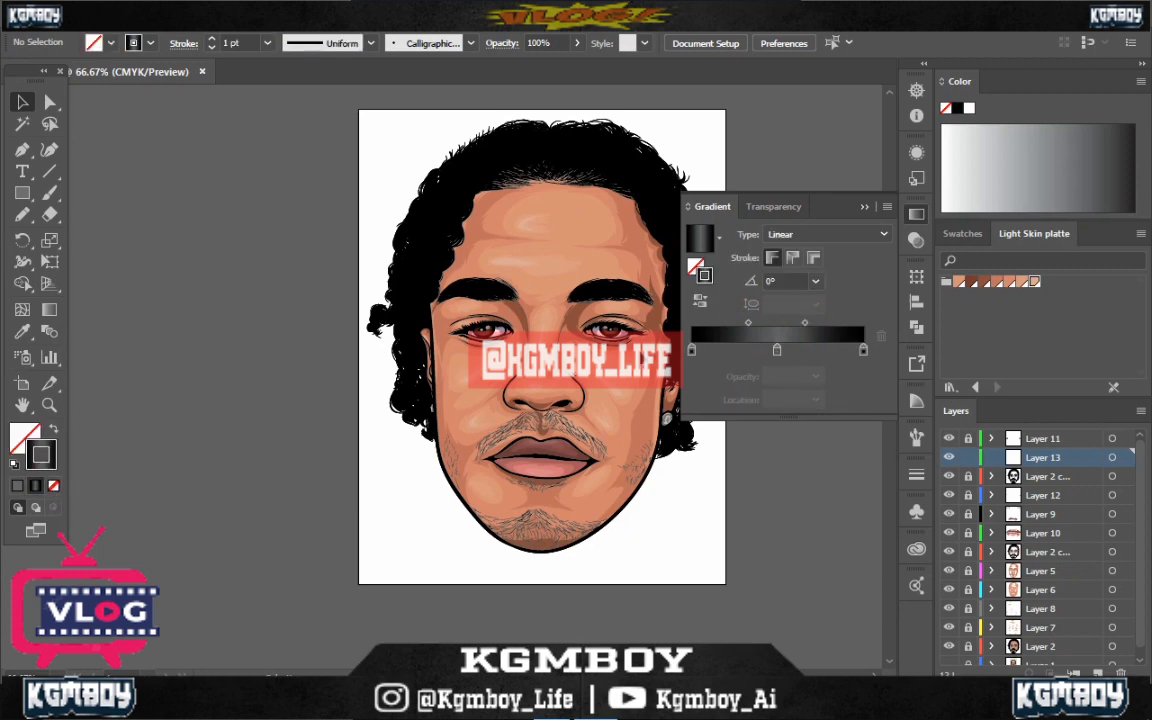
key(ctrl+plus)
key(ctrl+plus)
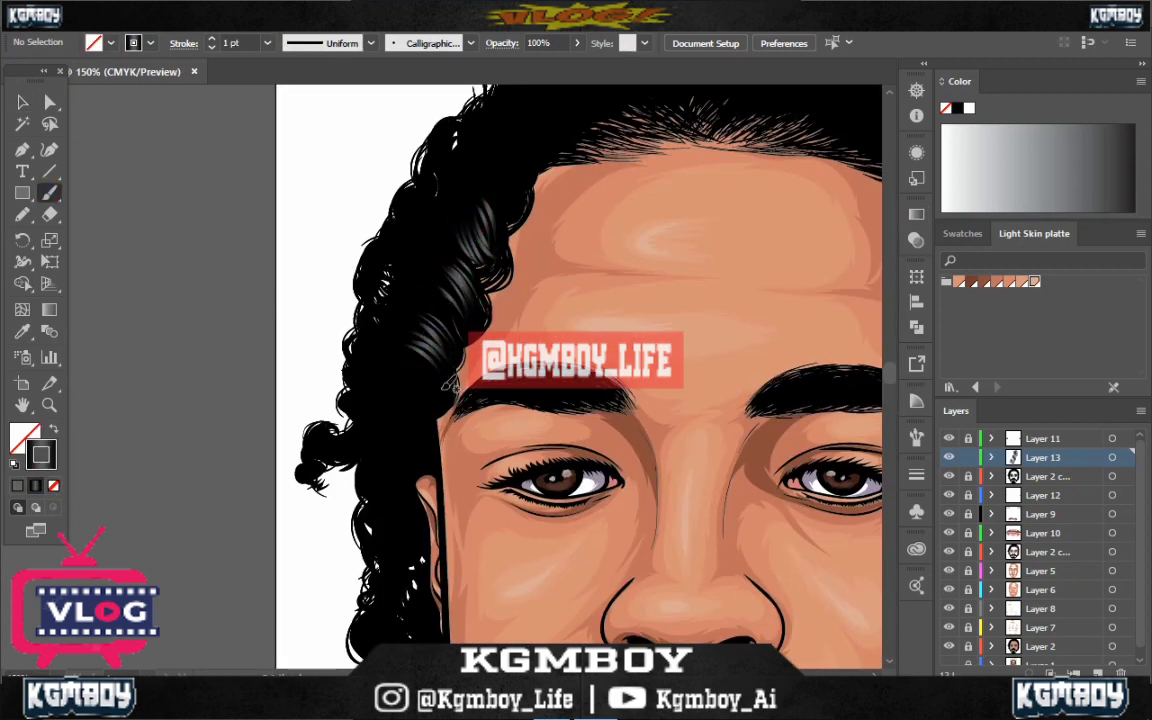
key(ctrl+plus)
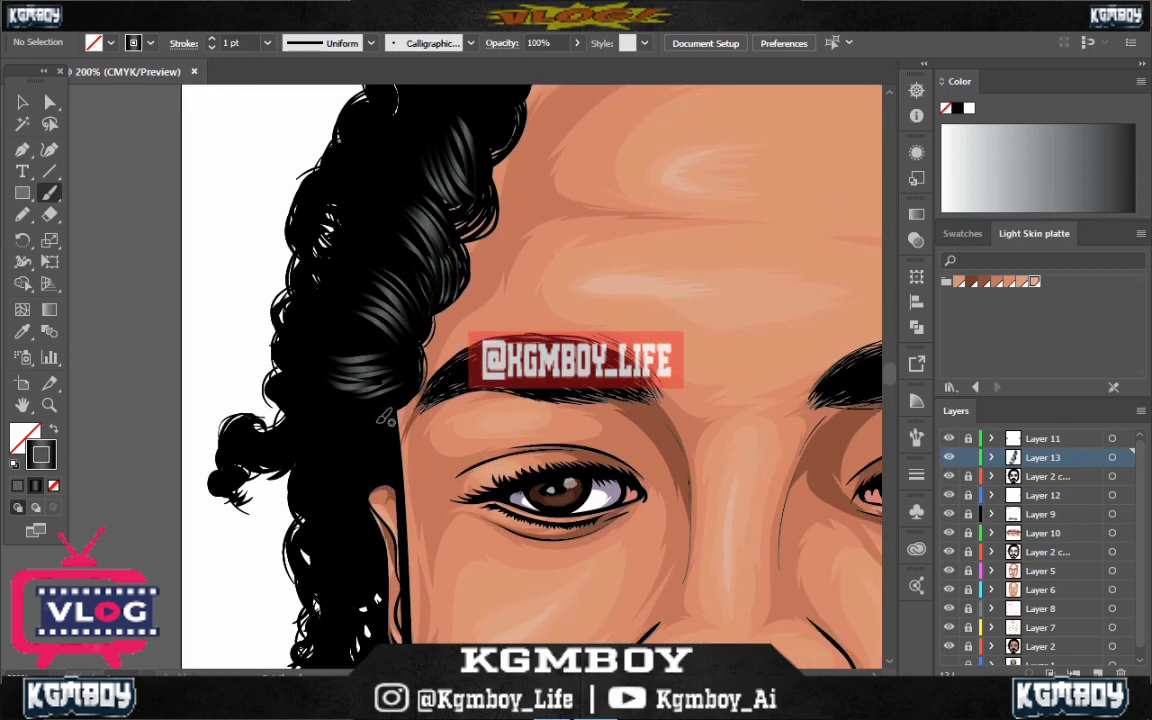
key(ctrl+0)
key(ctrl+plus)
key(ctrl+plus)
key(ctrl+plus)
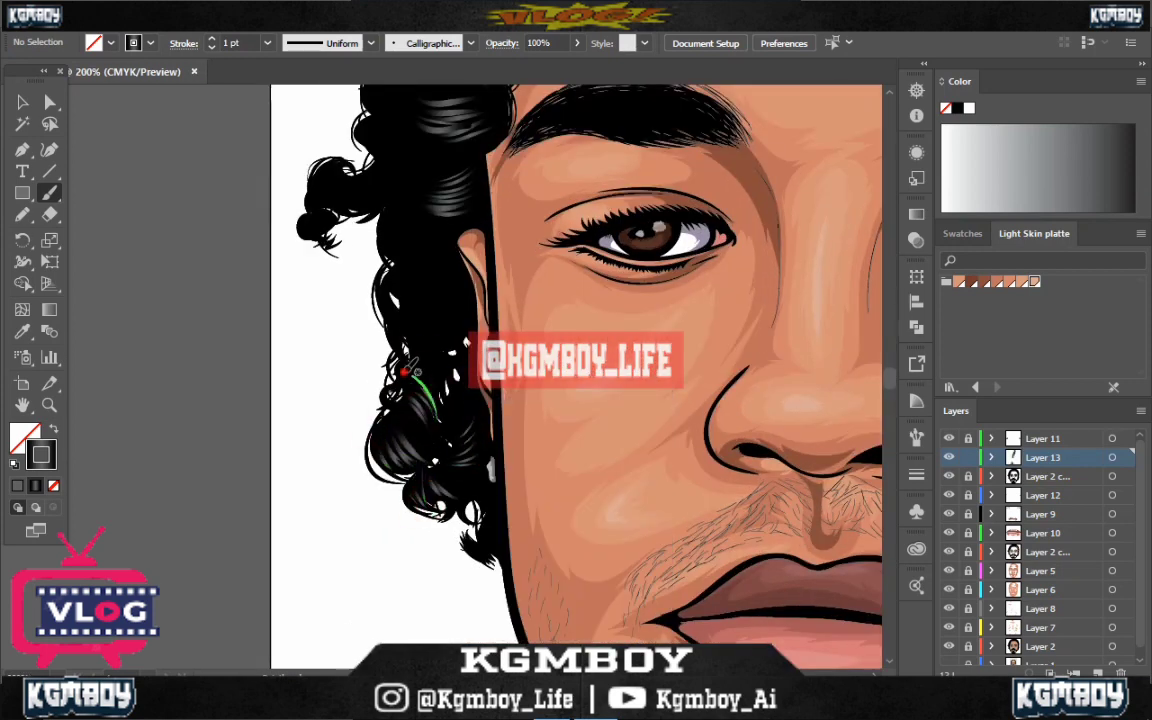
scroll(350, 258, up, 2)
scroll(427, 318, up, 3)
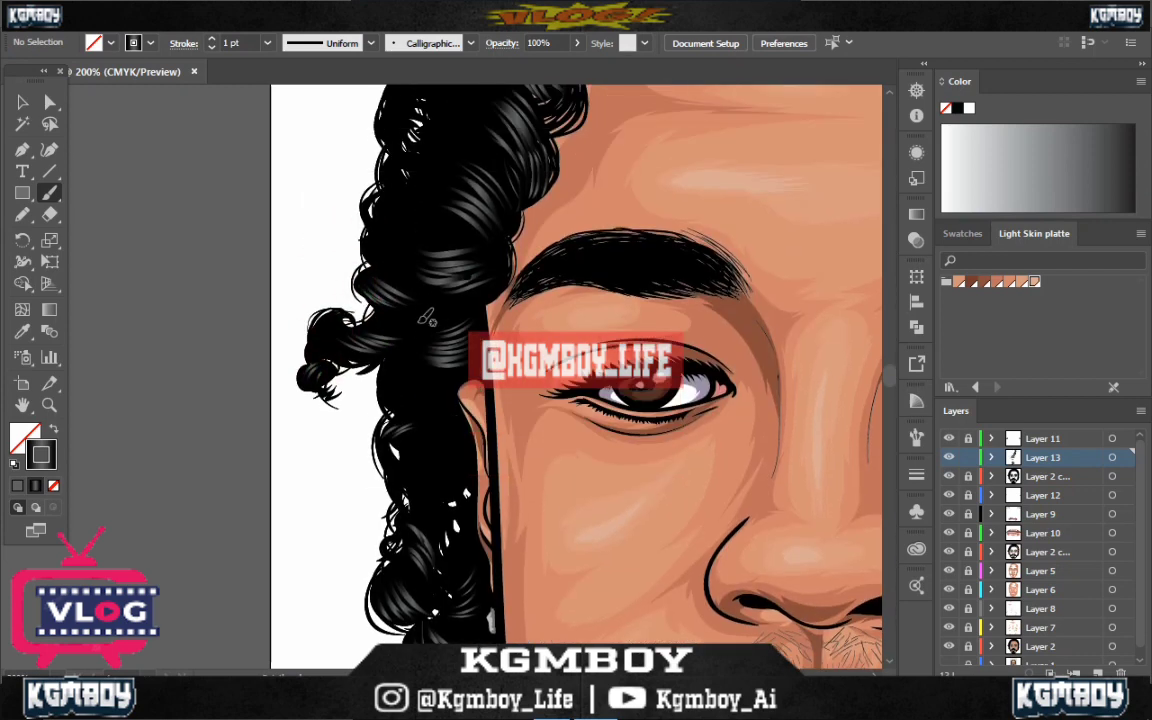
key(ctrl+plus)
scroll(404, 420, up, 3)
drag(415, 305, 445, 340)
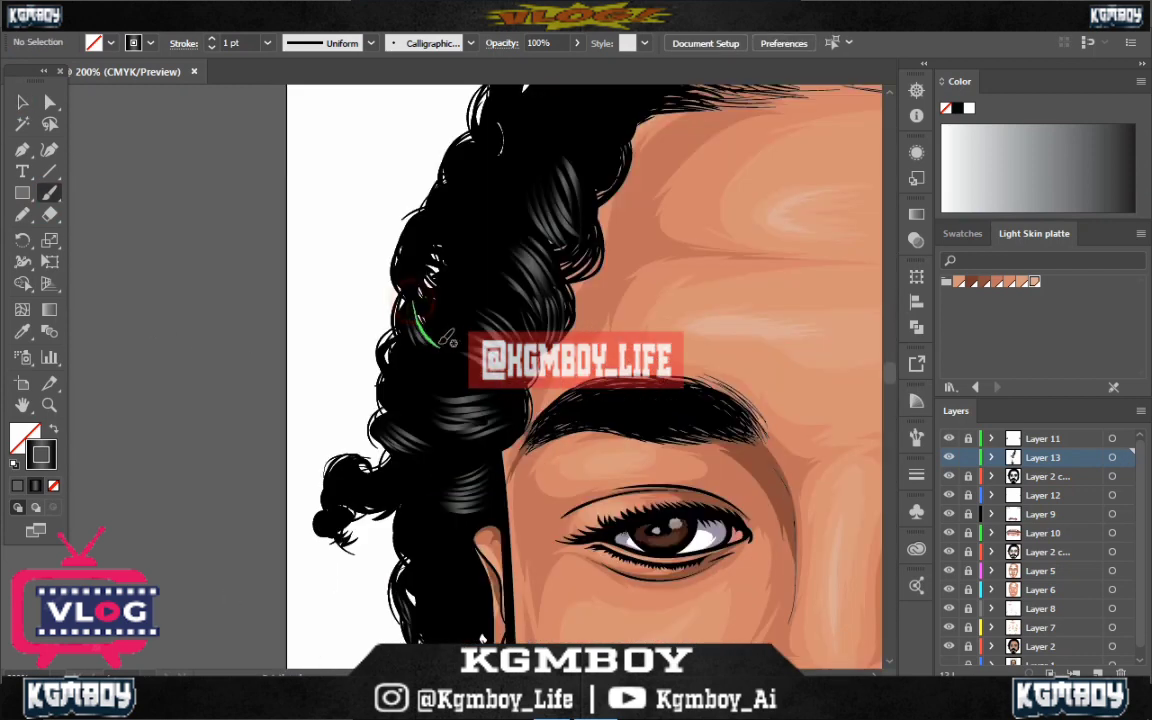
scroll(410, 407, up, 2)
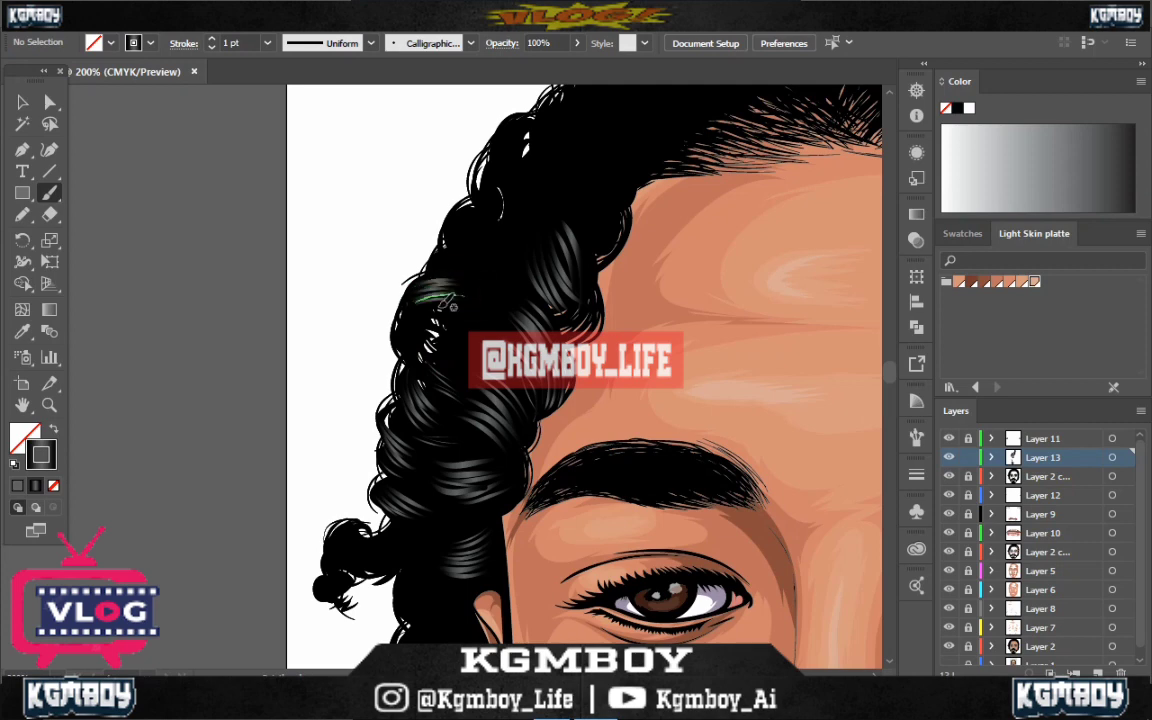
Paint three thin strands into the right-side hair and lower right curls
key(ctrl+minus)
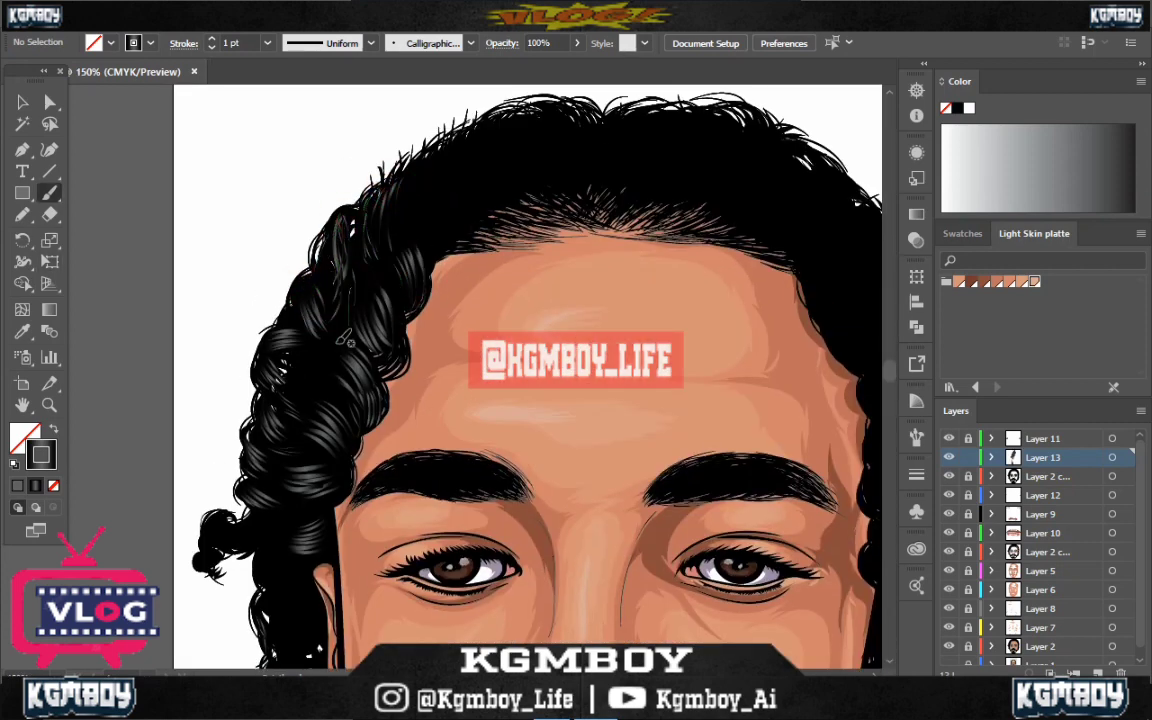
scroll(345, 340, up, 1)
scroll(345, 340, up, 1)
scroll(440, 390, down, 5)
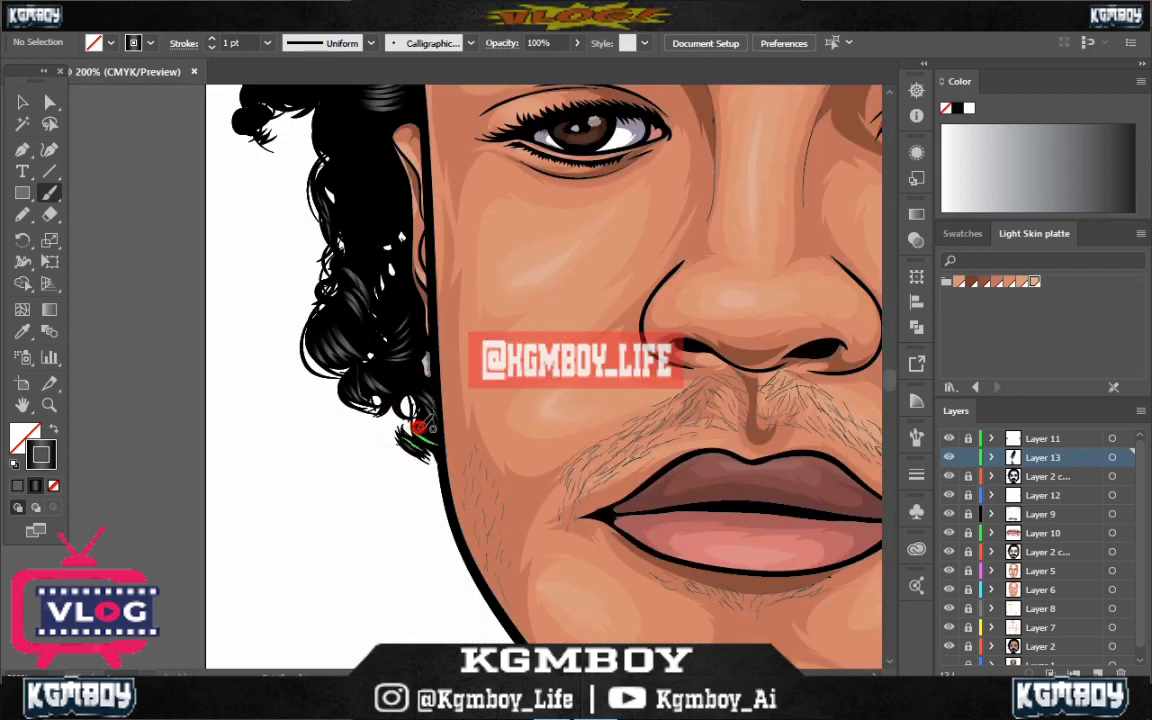
key(ctrl+minus)
key(ctrl+minus)
scroll(537, 175, up, 1)
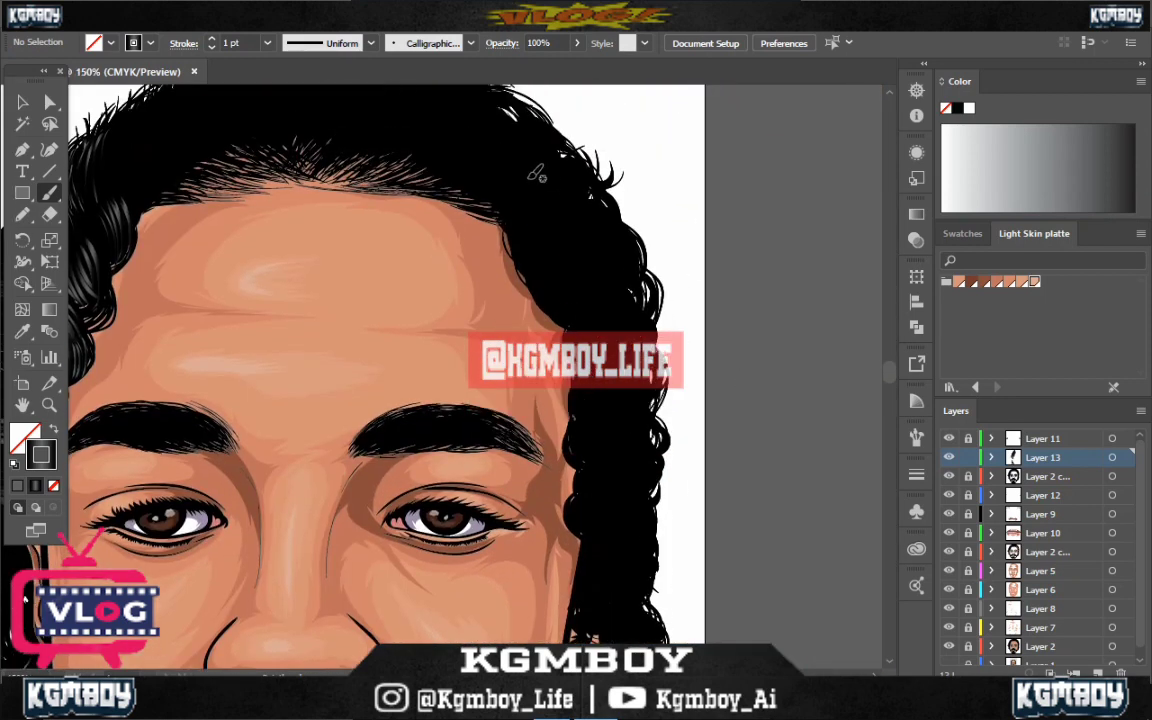
key(ctrl+minus)
key(ctrl+minus)
scroll(680, 340, up, 3)
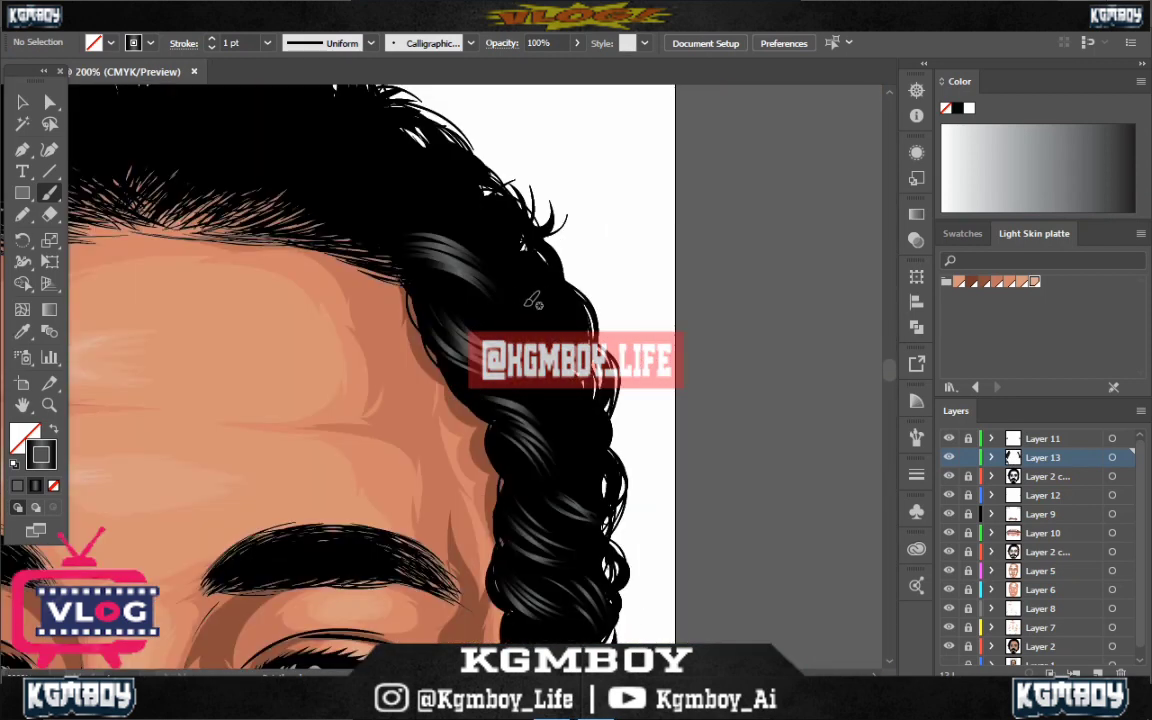
drag(525, 305, 490, 298)
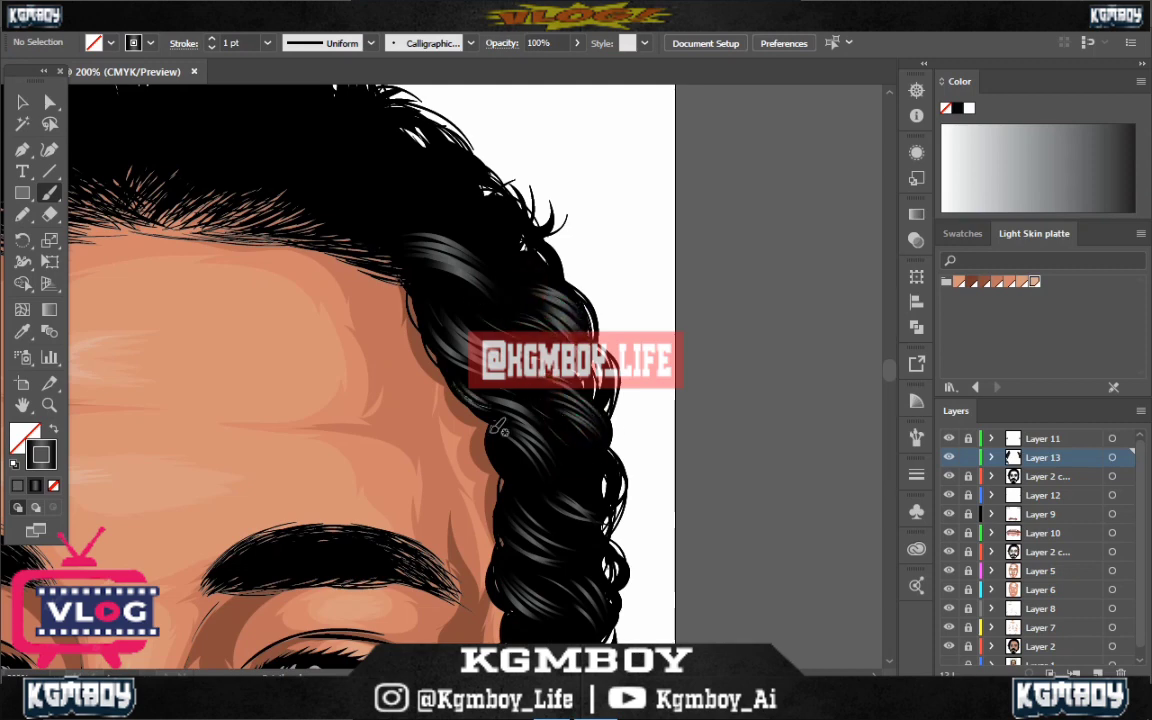
scroll(383, 427, down, 2)
scroll(550, 465, down, 2)
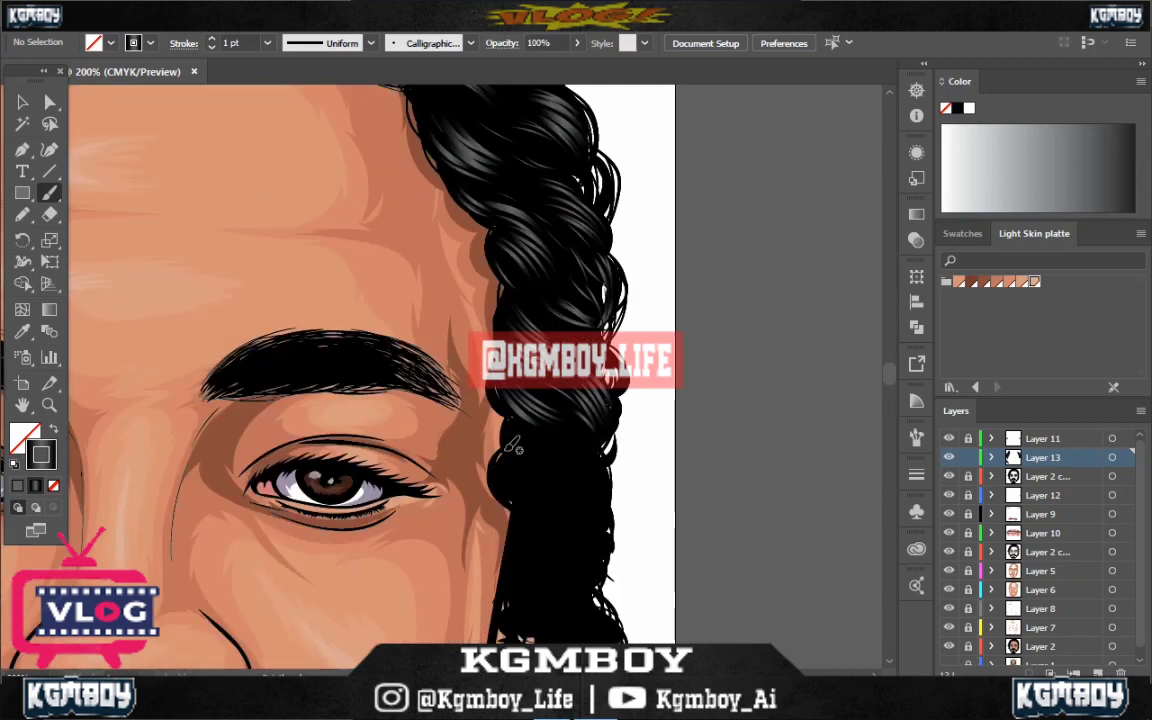
drag(500, 476, 495, 470)
drag(565, 515, 580, 540)
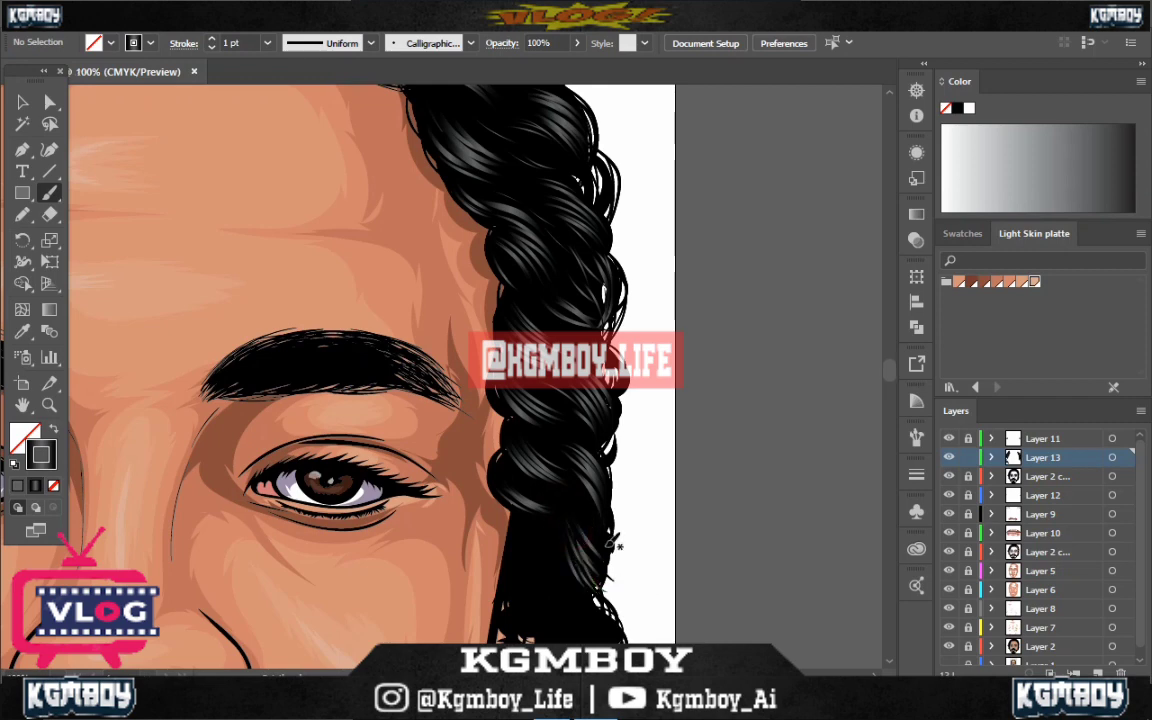
Zoom out to review the whole face, then zoom back in on the hairline
key(v)
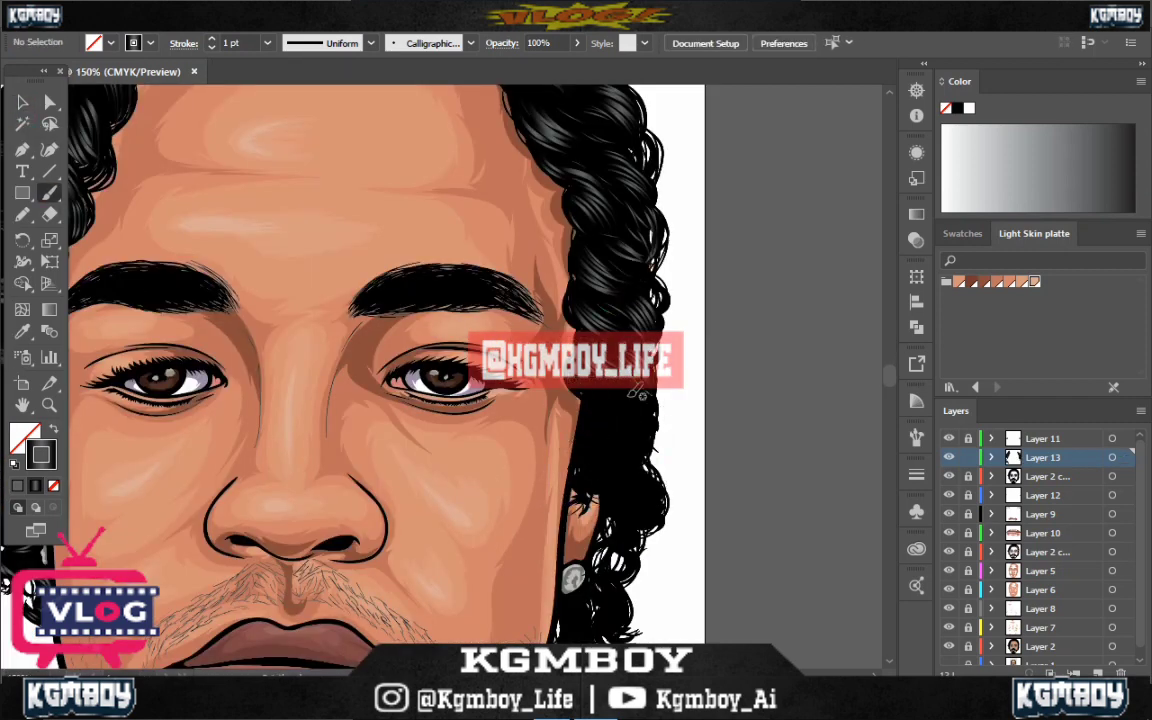
scroll(744, 369, down, 2)
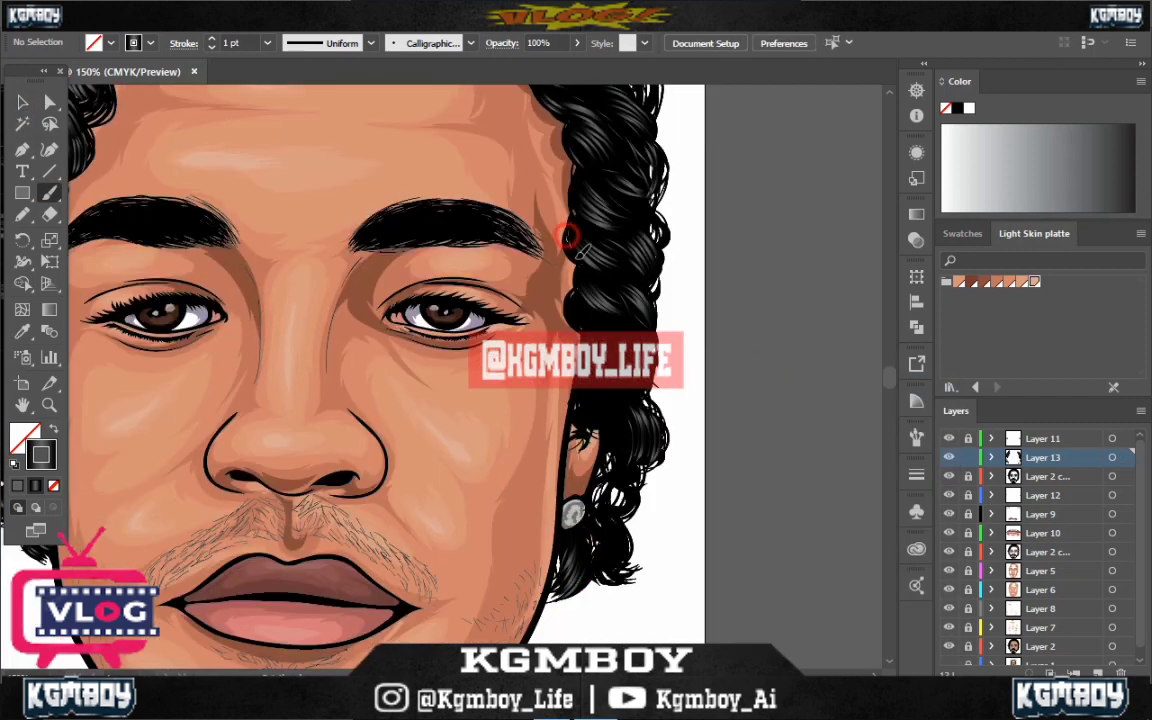
scroll(590, 237, up, 5)
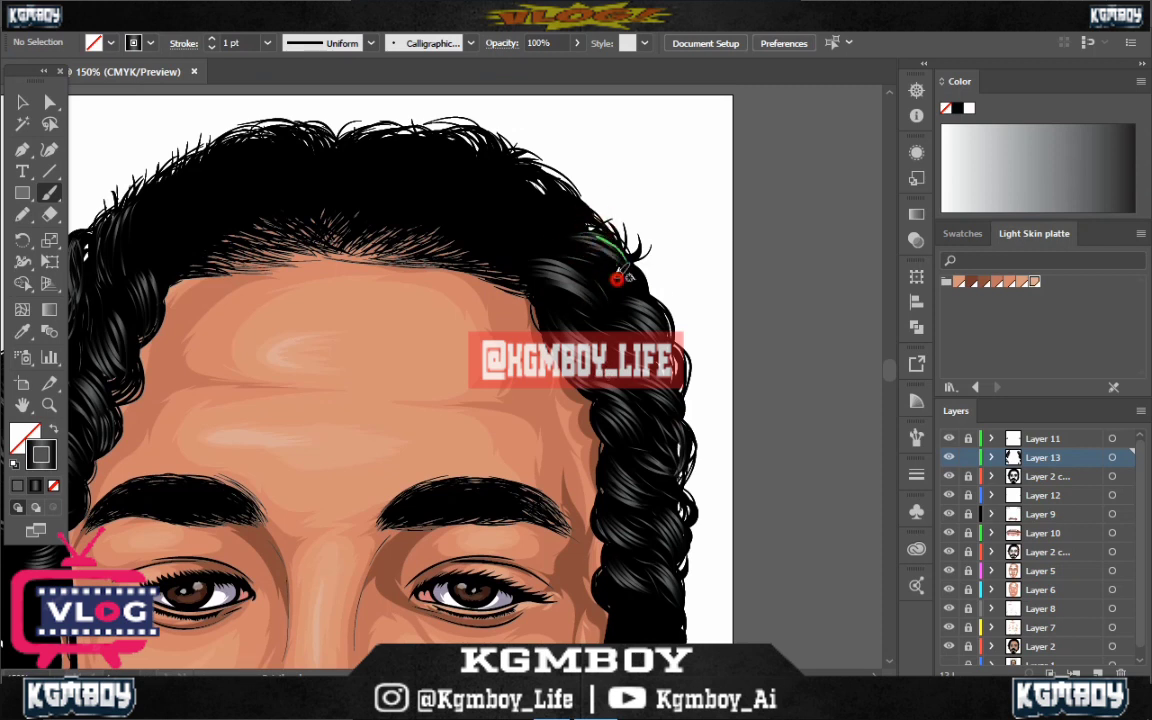
scroll(369, 306, up, 2)
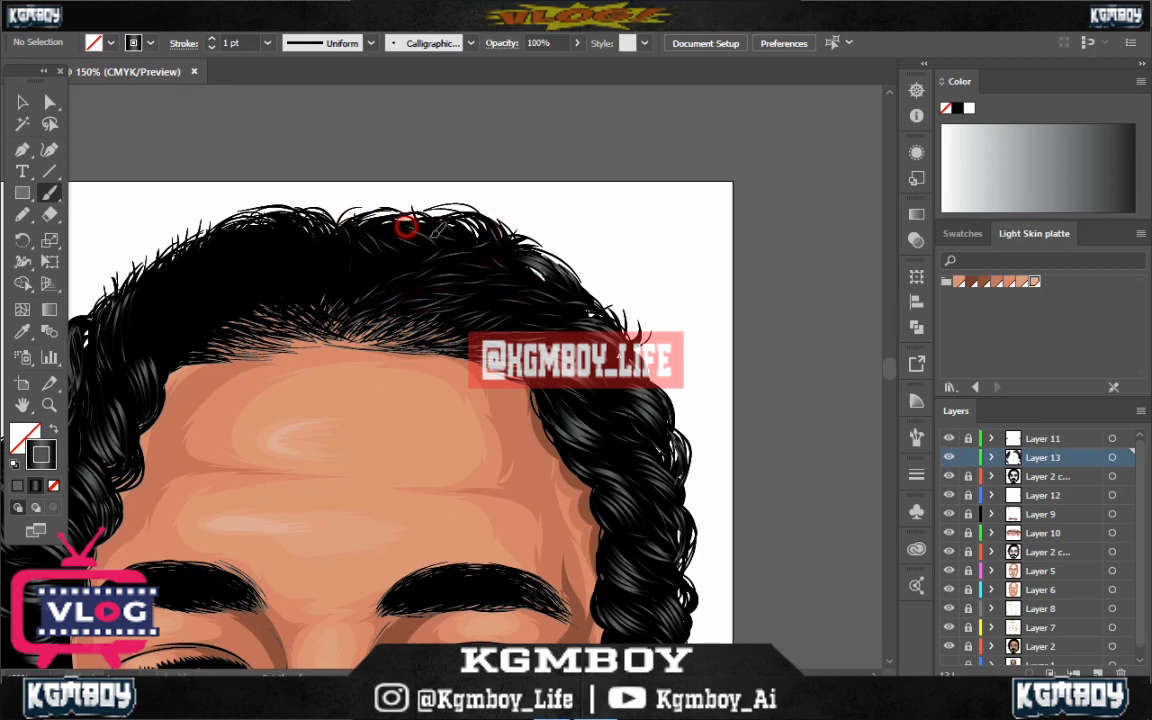
key(ctrl+minus)
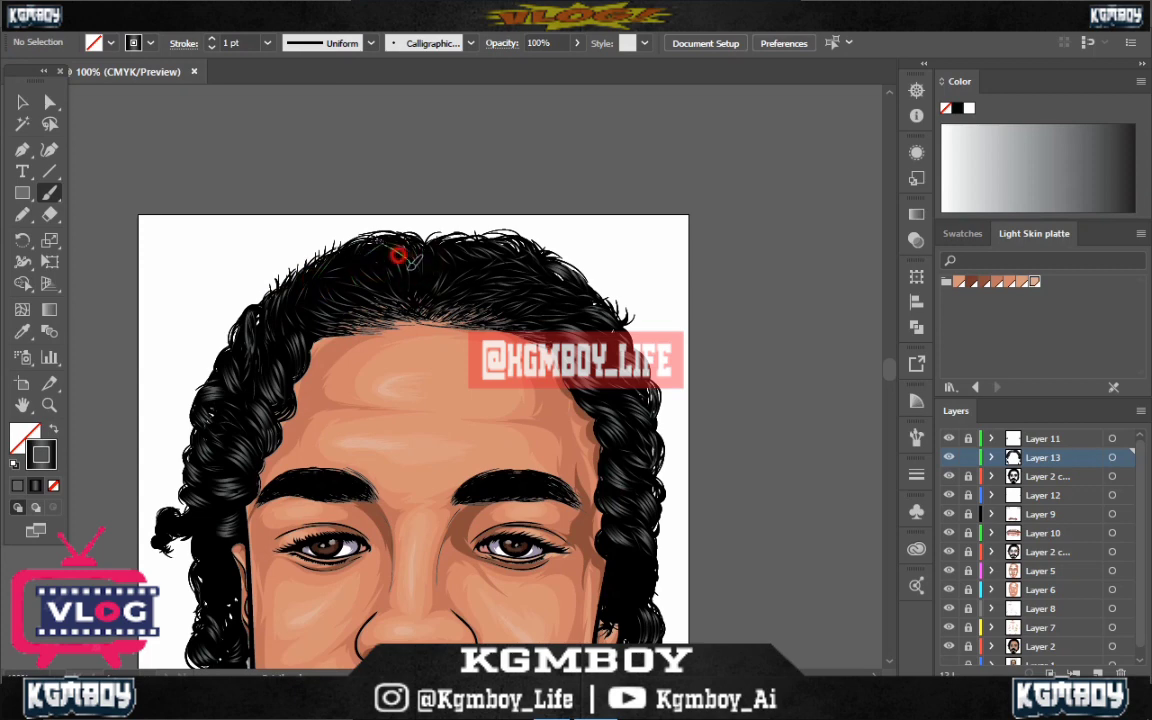
key(ctrl+minus)
key(ctrl+plus)
key(ctrl+plus)
Brush a thin gradient strand into the crown of the hair
drag(665, 278, 601, 286)
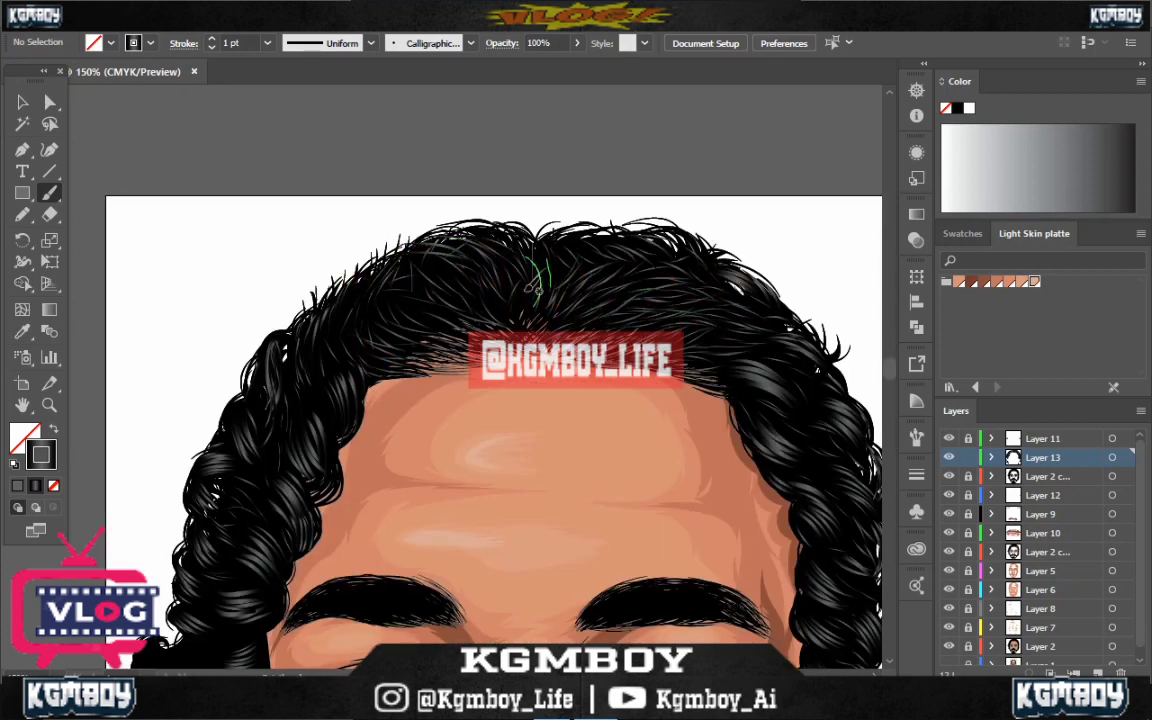
scroll(600, 380, down, 3)
scroll(600, 380, down, 1)
Brush a hair stroke along the right eyebrow and another along the left eyebrow
key(ctrl+plus)
key(ctrl+plus)
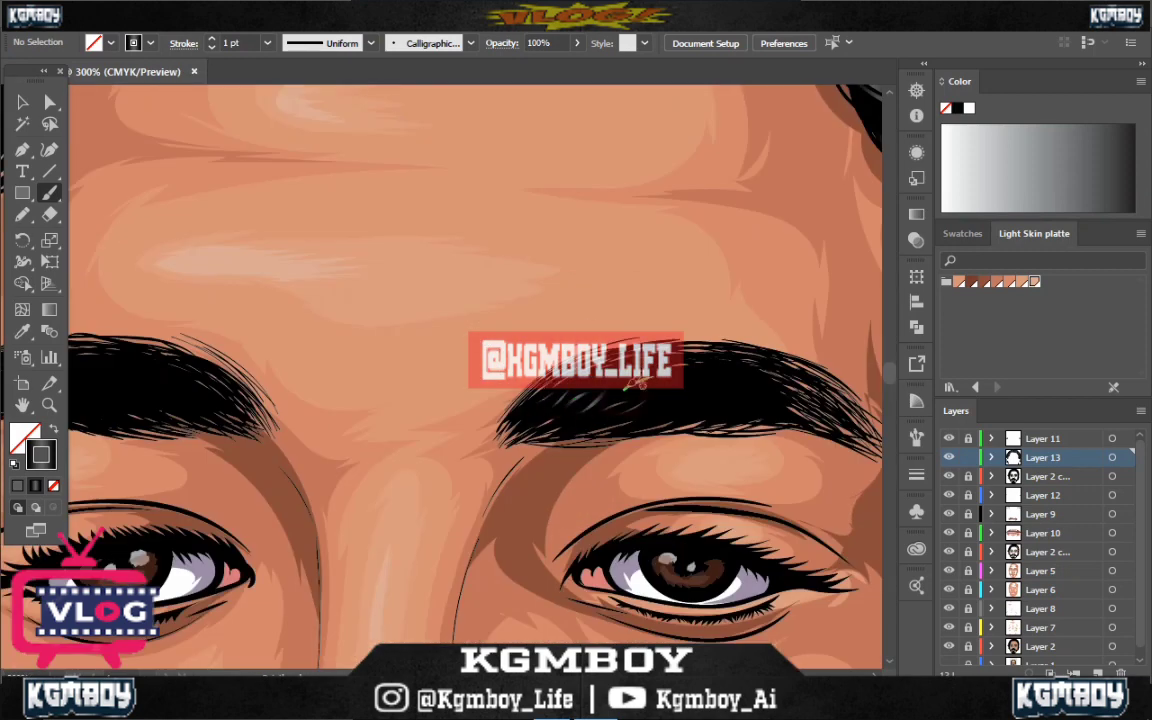
drag(757, 420, 805, 428)
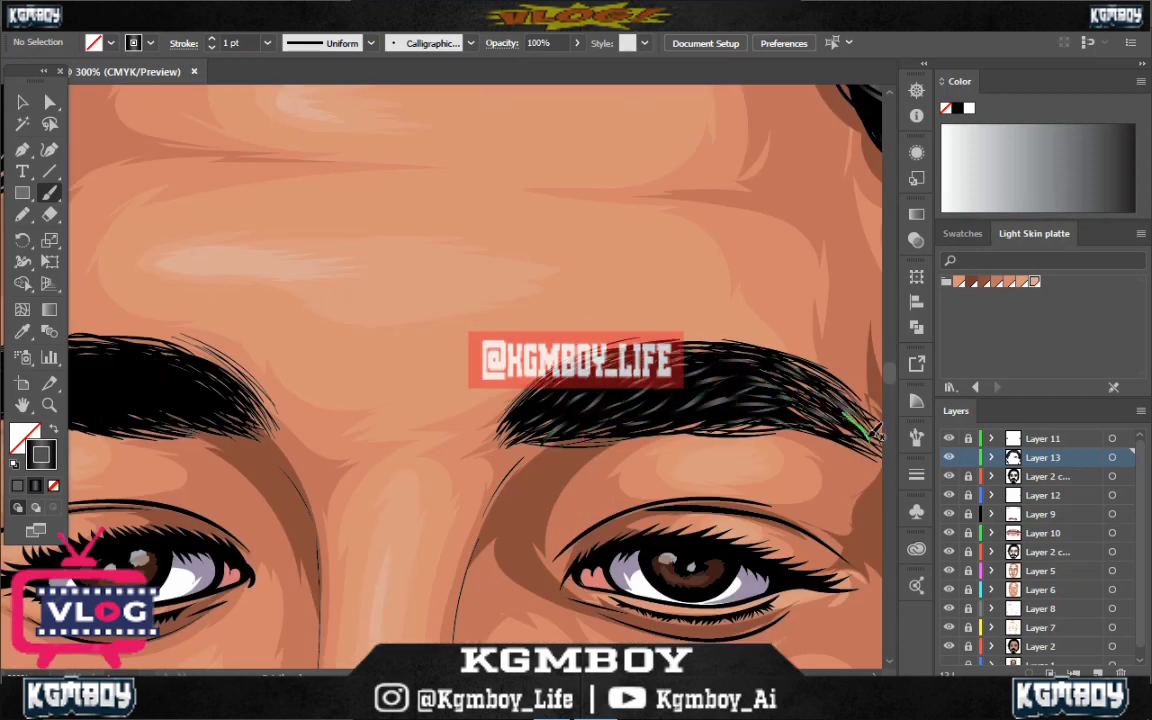
key(ctrl+minus)
key(ctrl+minus)
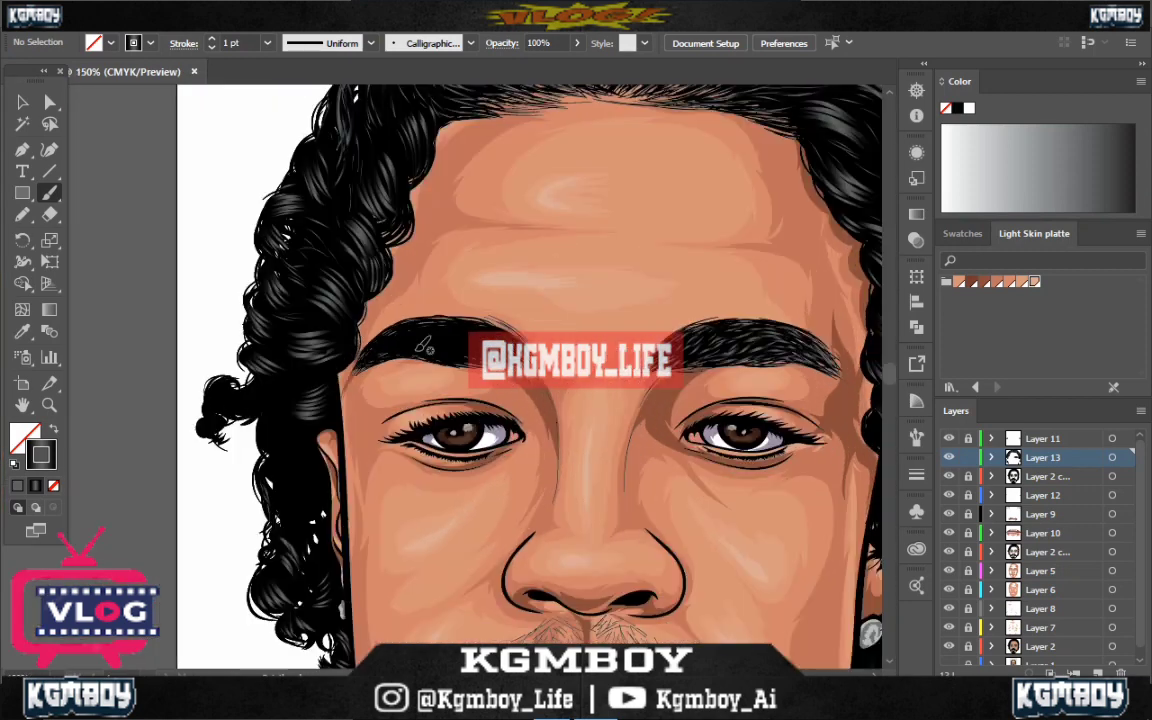
key(ctrl+plus)
key(ctrl+plus)
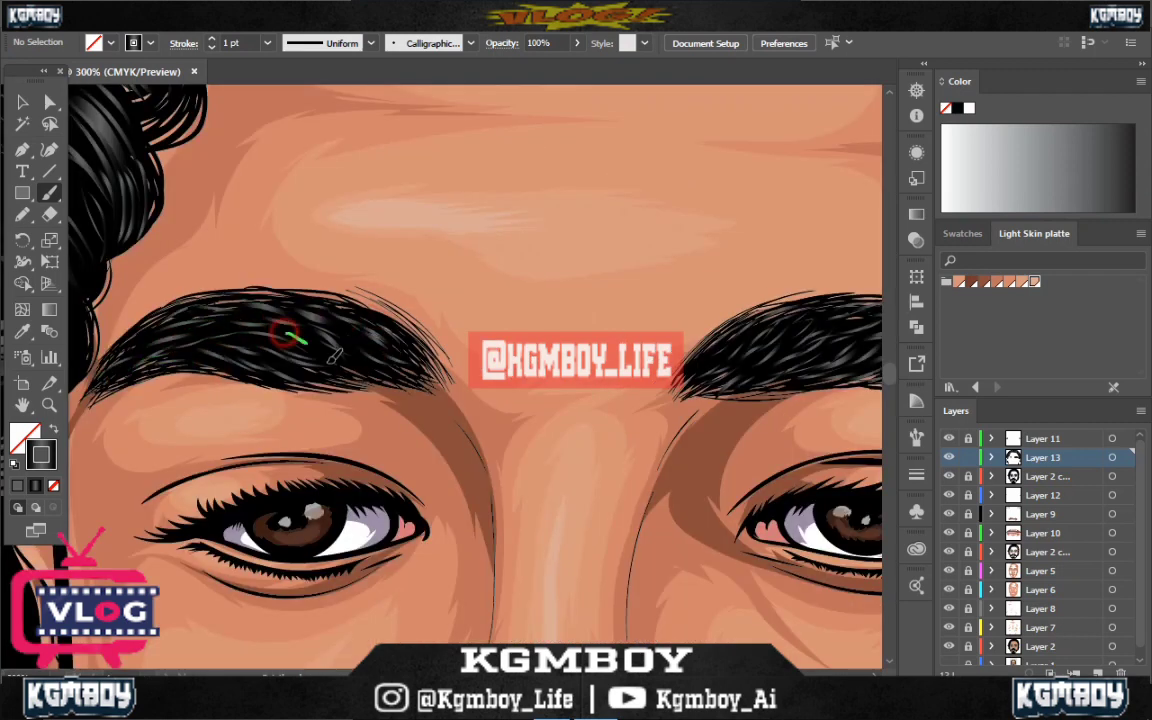
drag(228, 310, 259, 313)
key(ctrl+0)
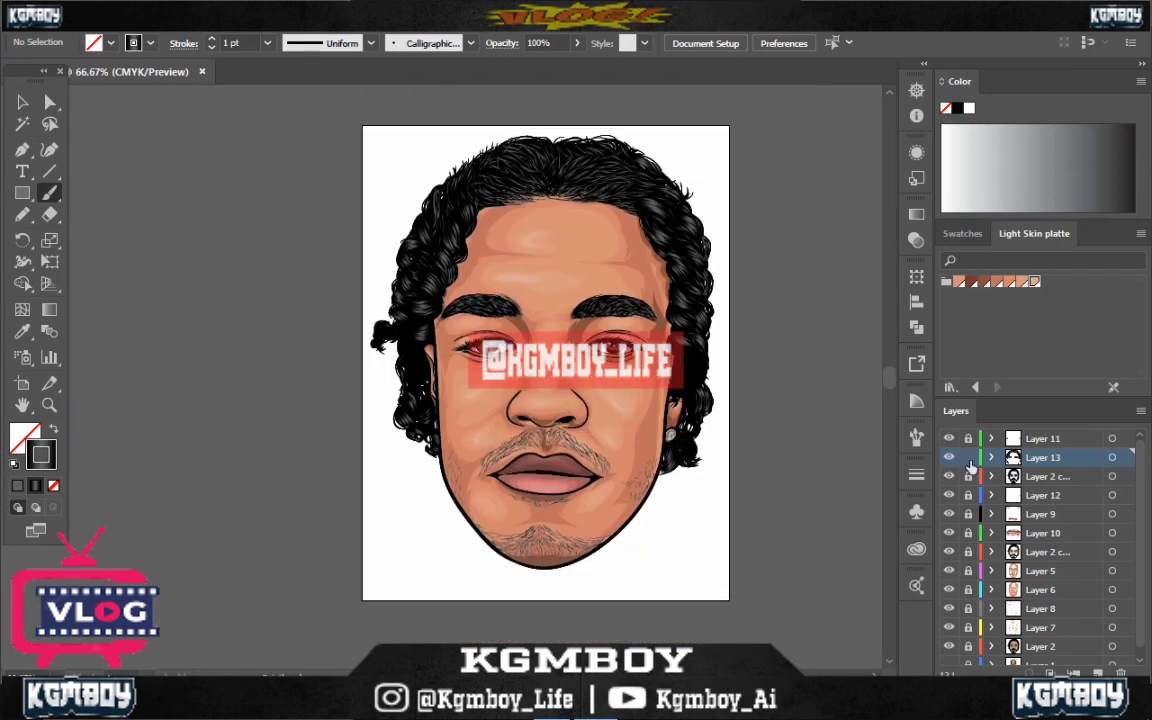
Switch to a dark brown stroke and brush one strand into the left-side curl
click(914, 366)
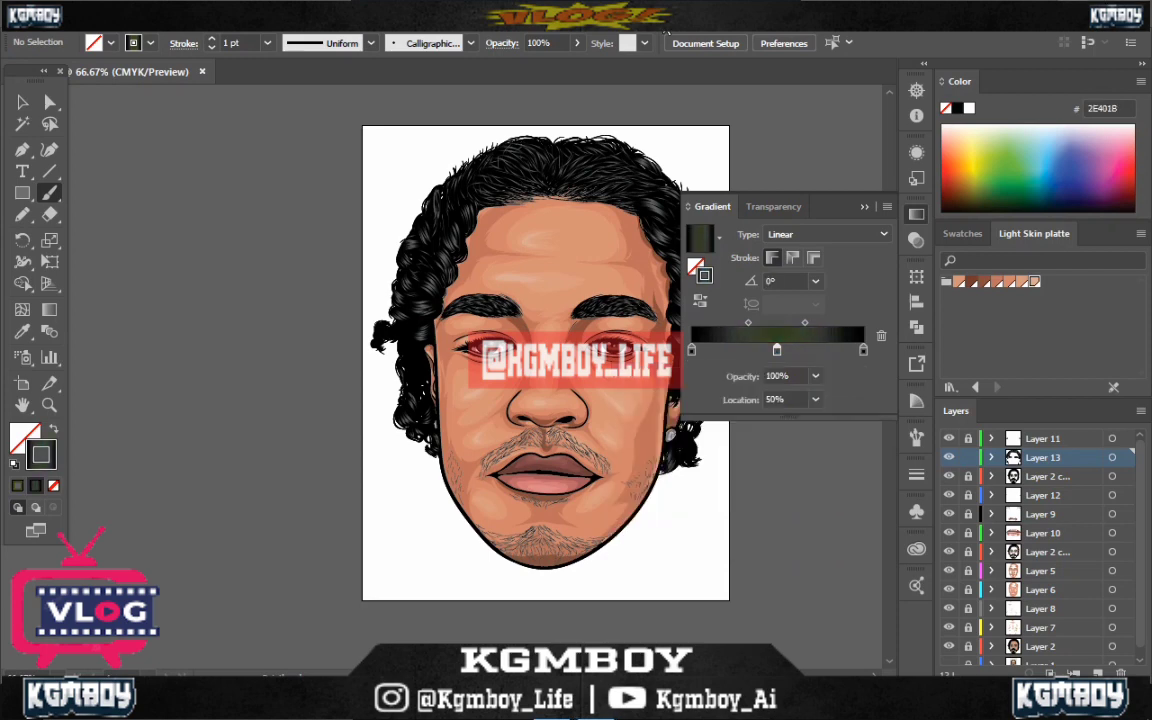
key(ctrl+plus)
key(ctrl+plus)
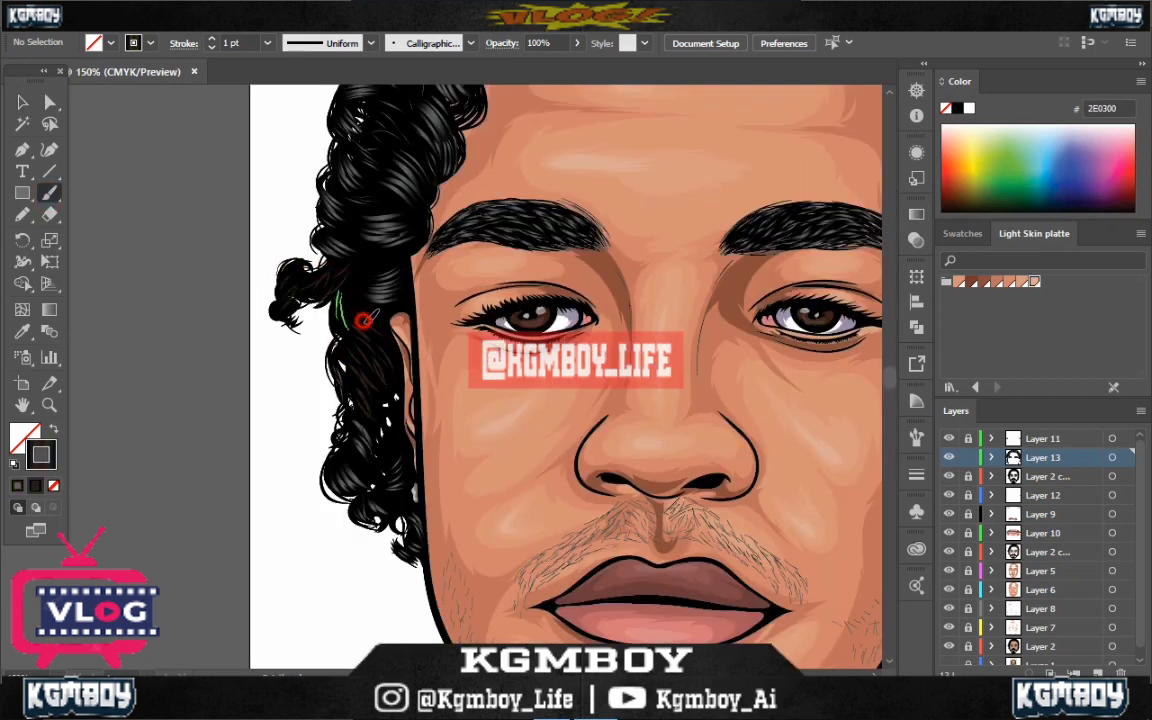
drag(307, 268, 287, 297)
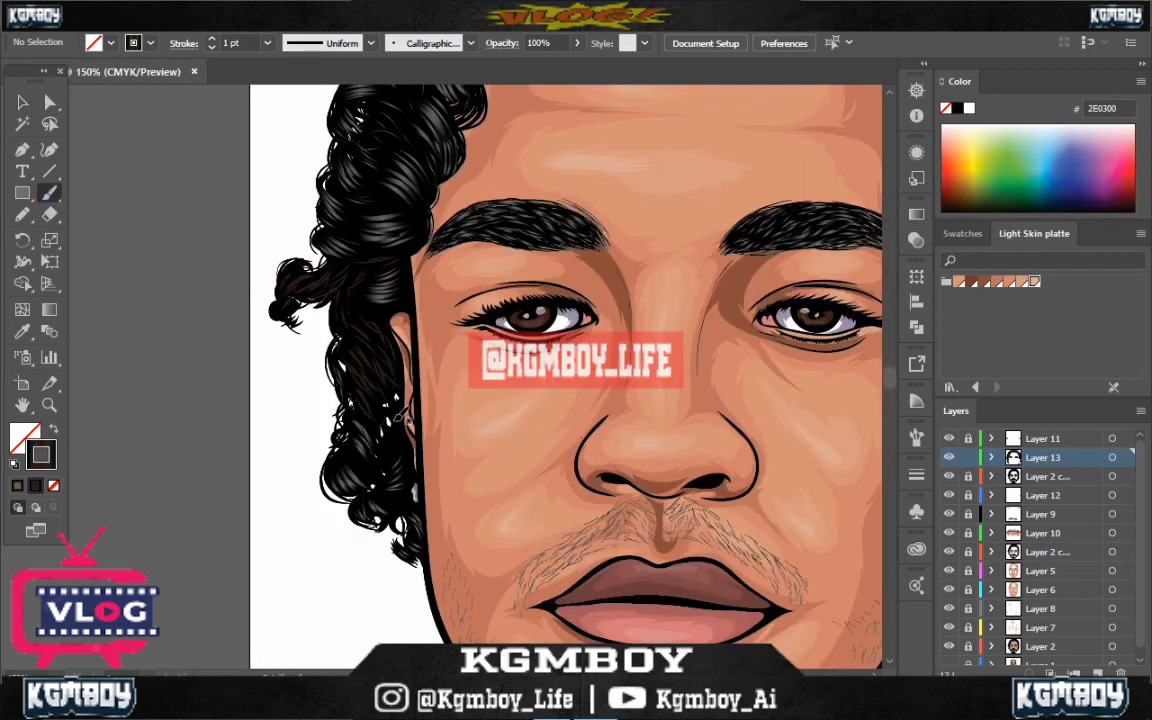
key(ctrl+0)
key(ctrl+plus)
key(ctrl+plus)
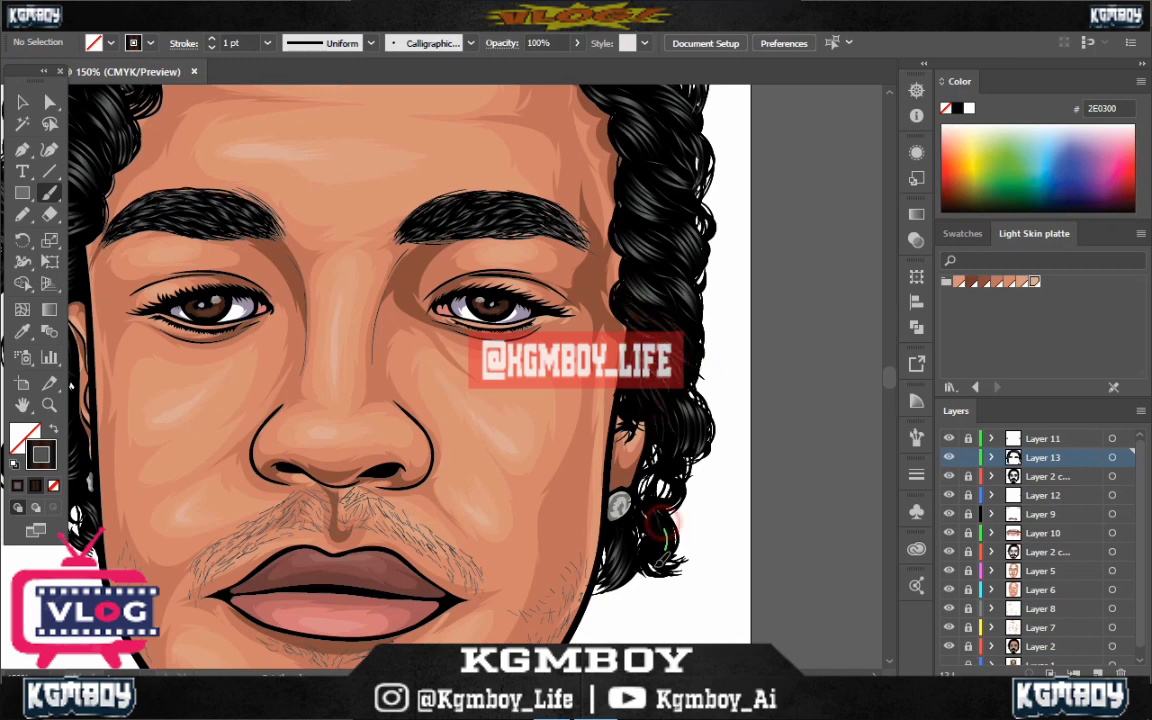